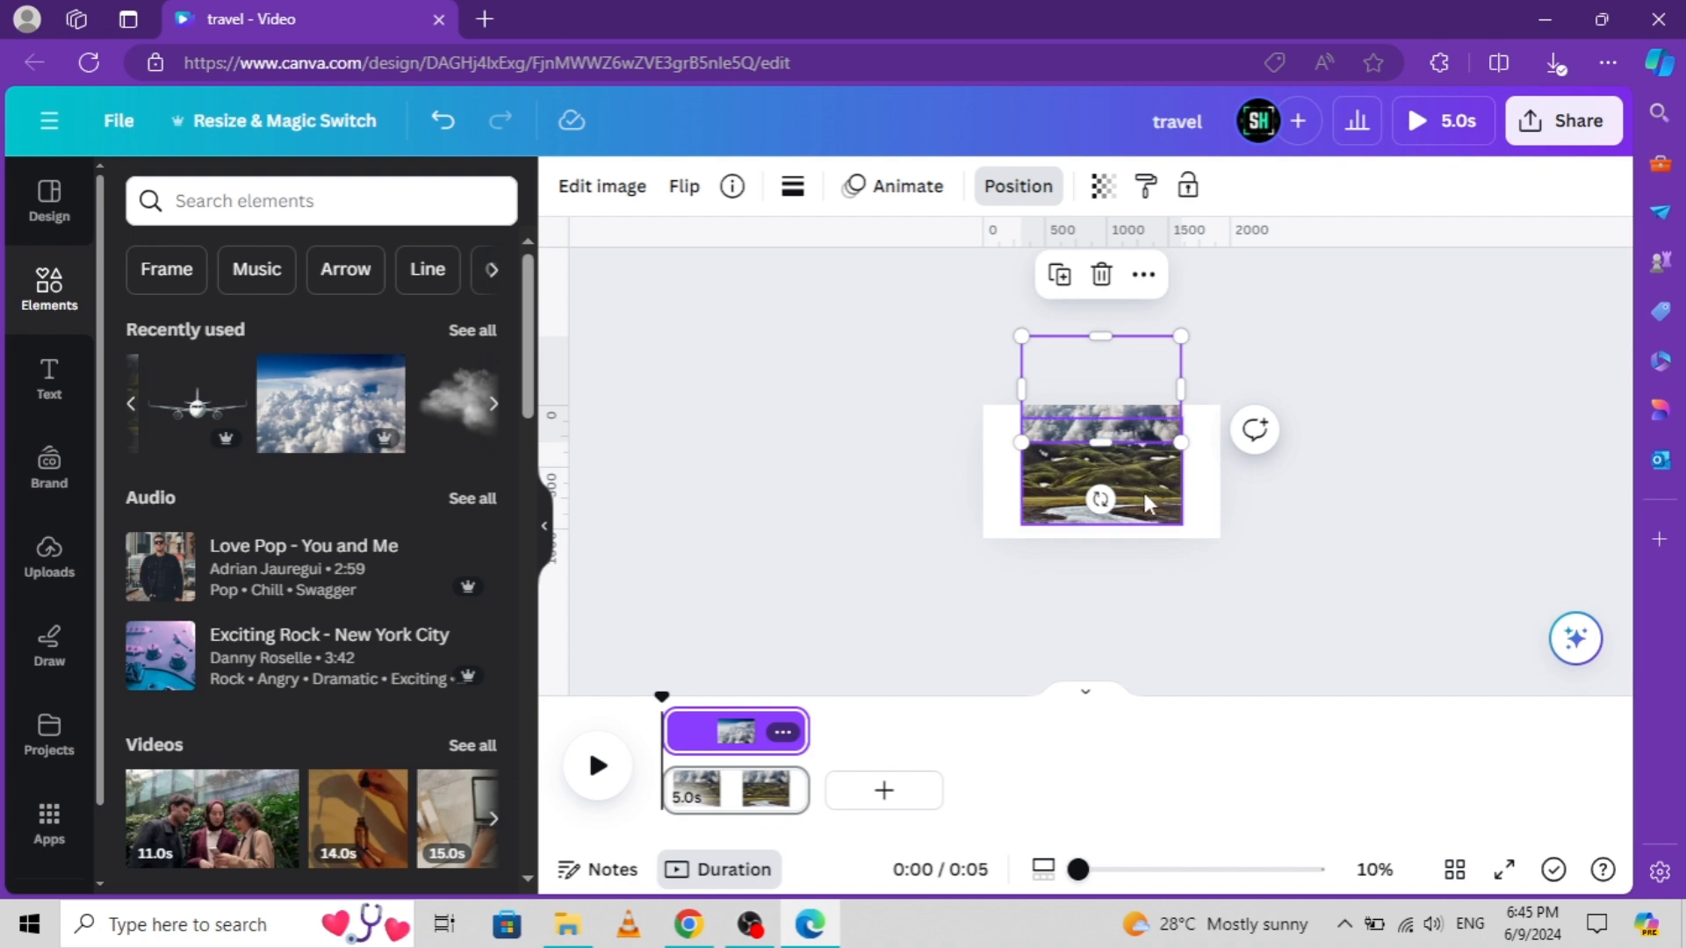
Place the mountain landscape image directly below the cloud image and group the two images
{"action": "left_click_drag", "start_coordinate": [1145, 499], "coordinate": [1147, 526]}
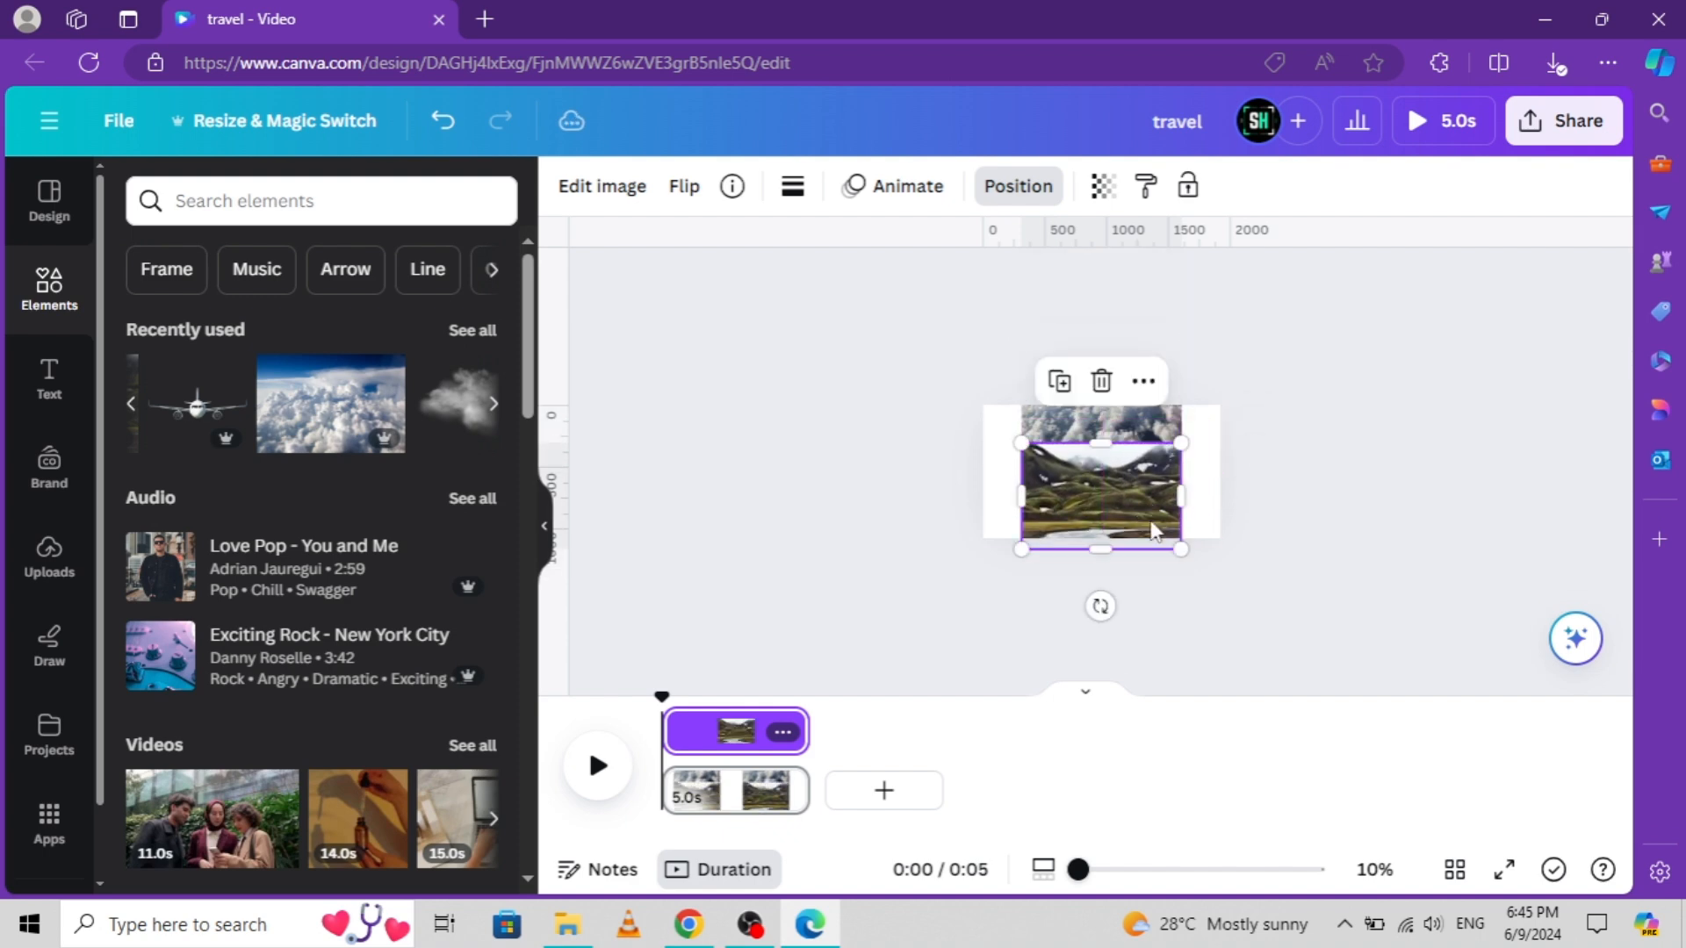
{"action": "left_click", "coordinate": [1156, 435], "text": "shift"}
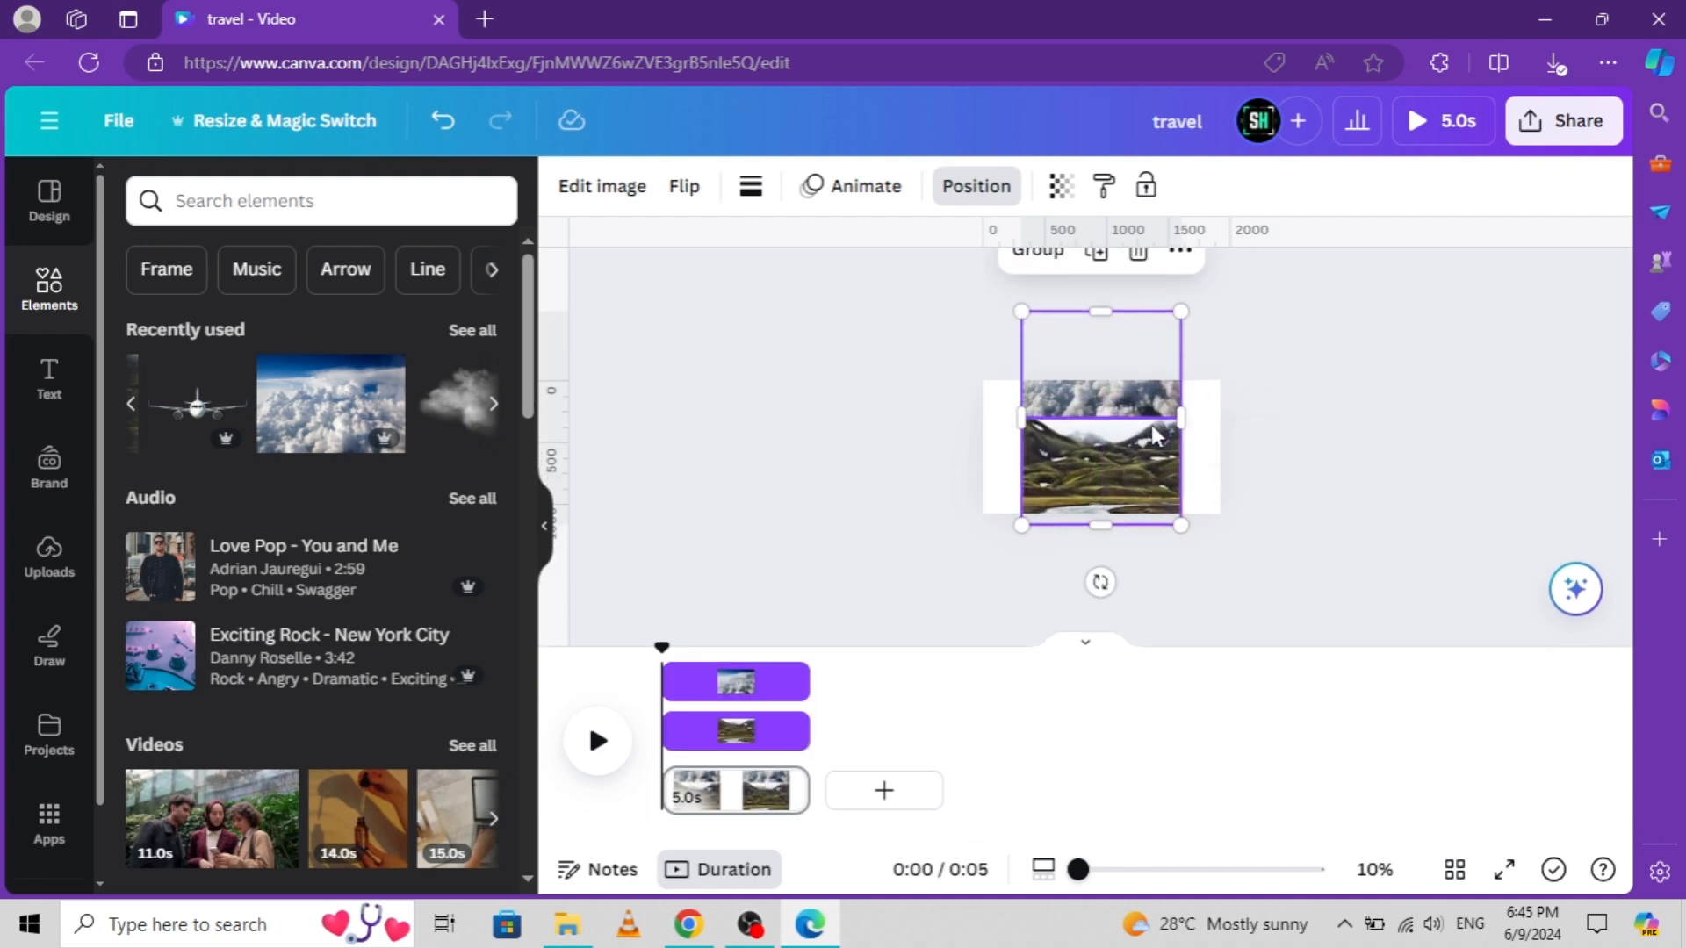
{"action": "left_click", "coordinate": [1036, 249]}
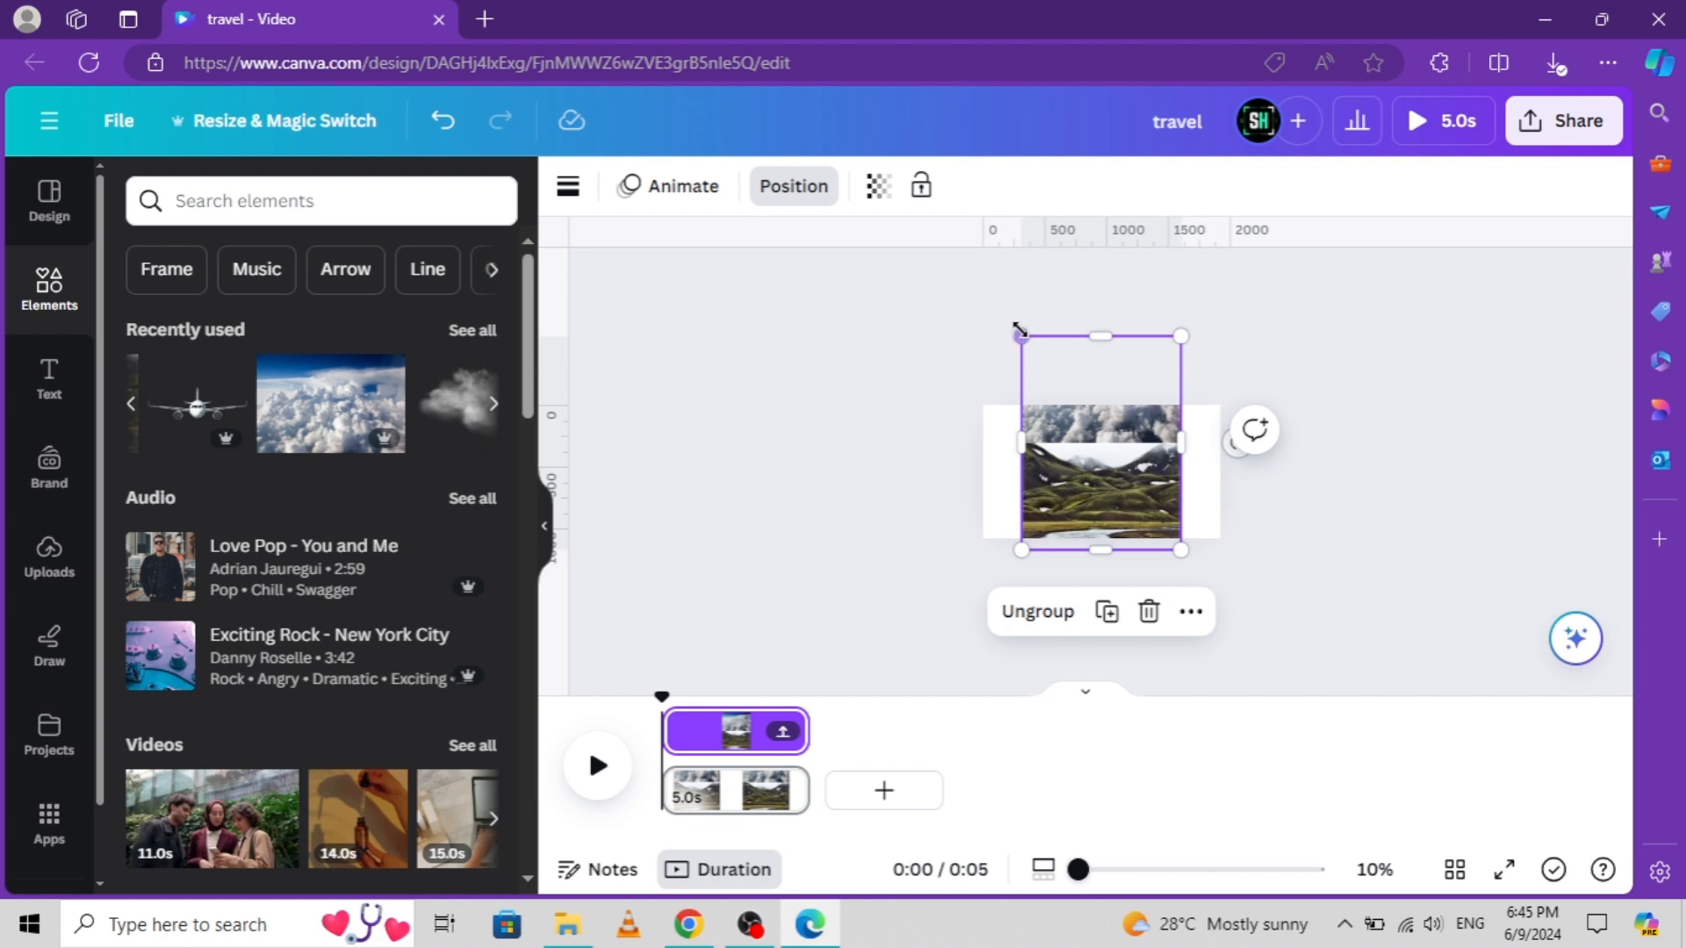
Shrink the image group to the page height and centre it on the page
{"action": "left_click_drag", "start_coordinate": [1019, 330], "coordinate": [1082, 418]}
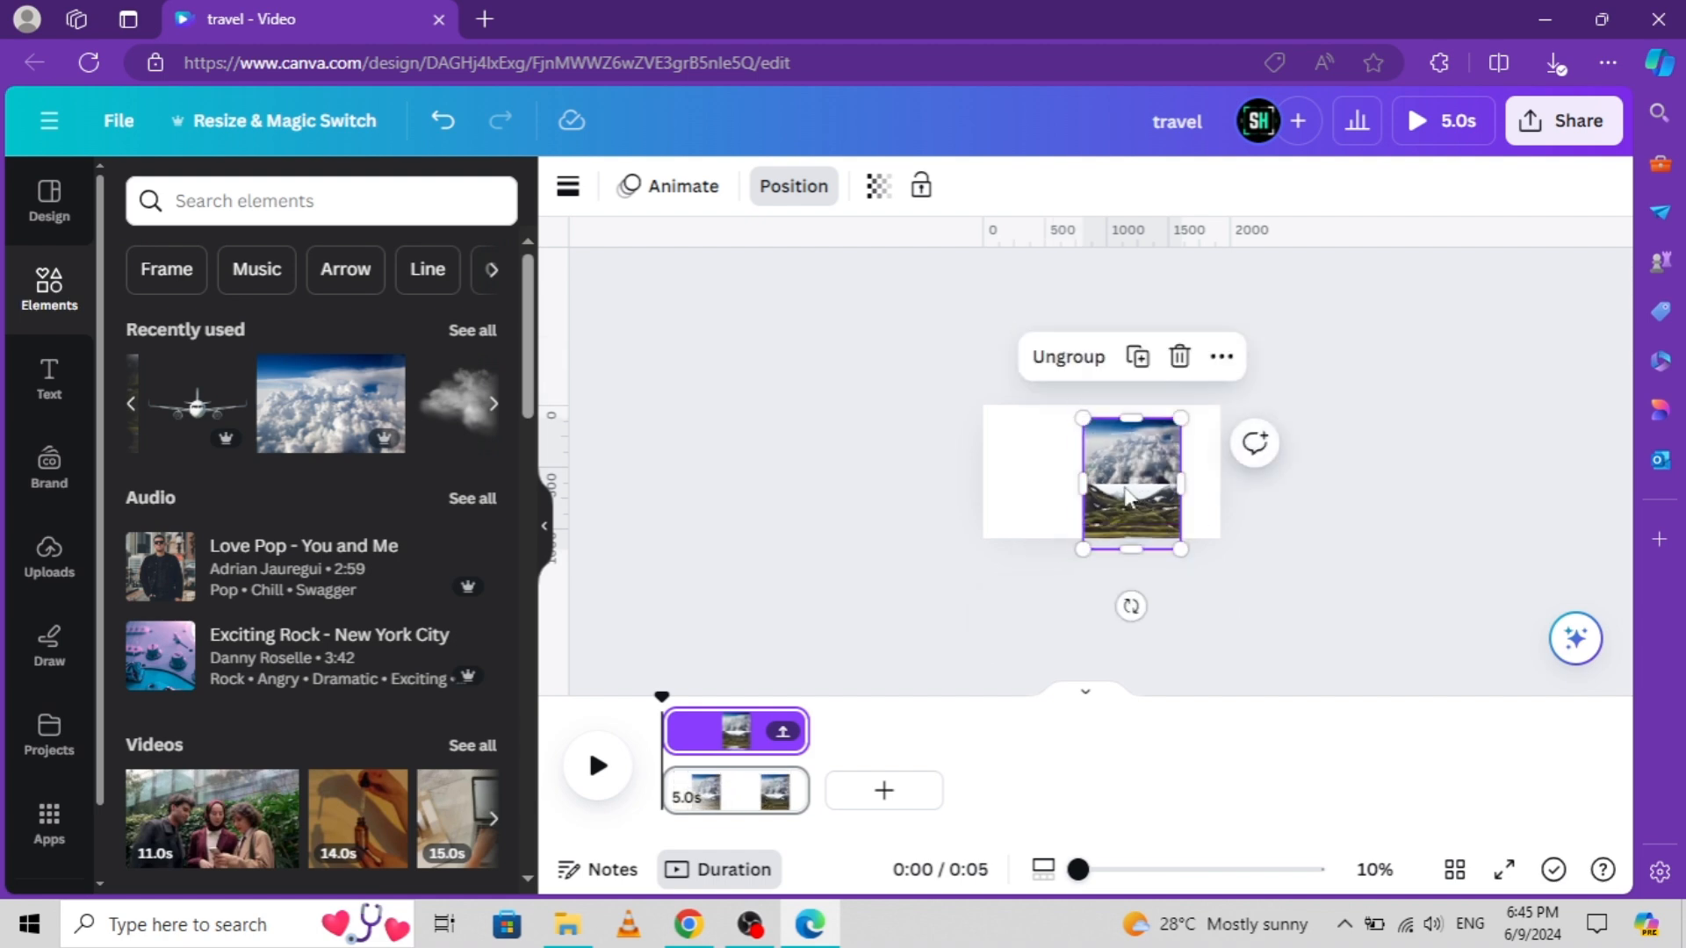
{"action": "left_click_drag", "start_coordinate": [1126, 496], "coordinate": [1103, 489]}
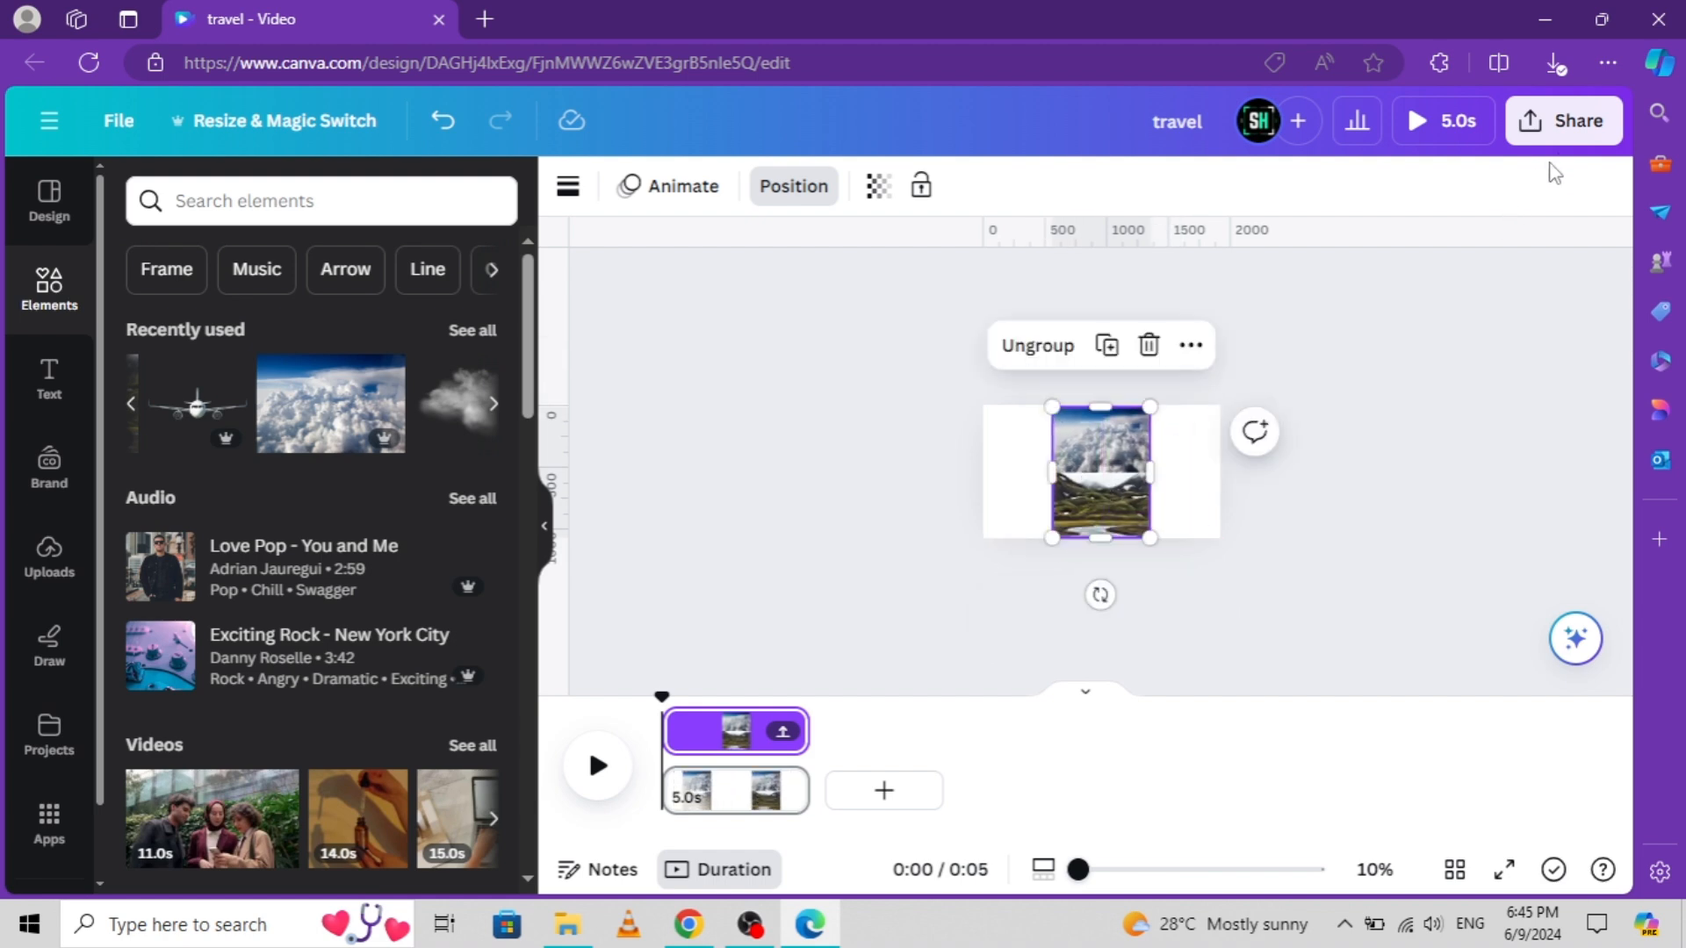
Download the design as a PNG with size 3.125 and a transparent background
{"action": "left_click", "coordinate": [1571, 123]}
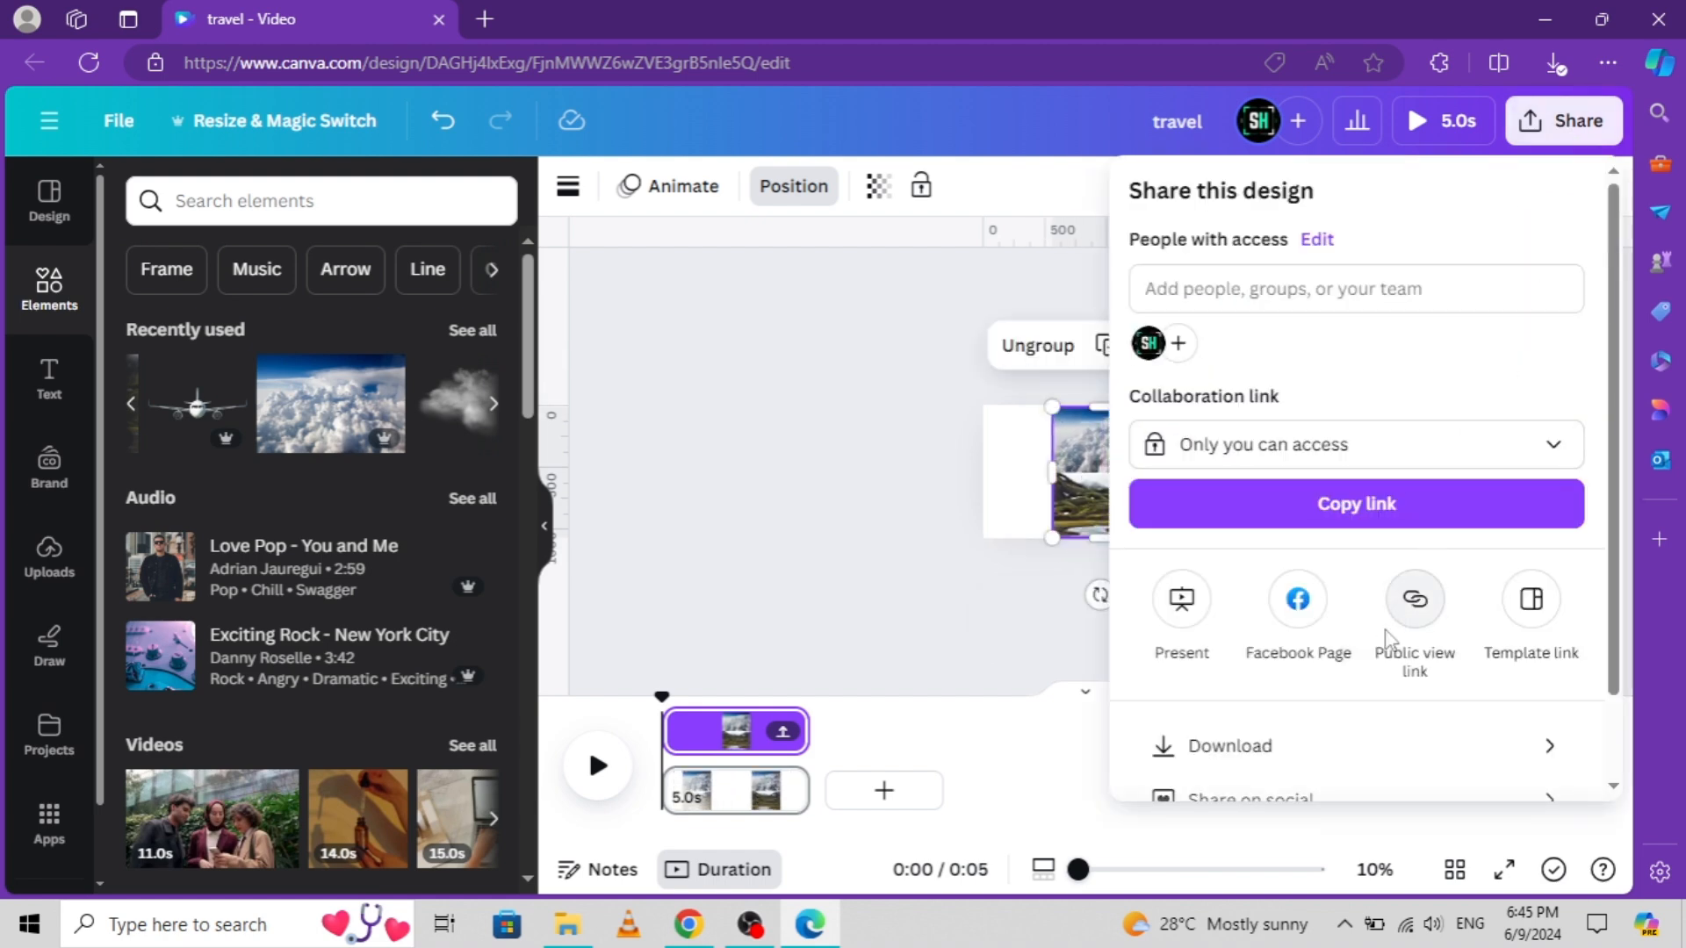
{"action": "left_click", "coordinate": [1335, 743]}
{"action": "left_click", "coordinate": [1388, 291]}
{"action": "left_click", "coordinate": [1323, 464]}
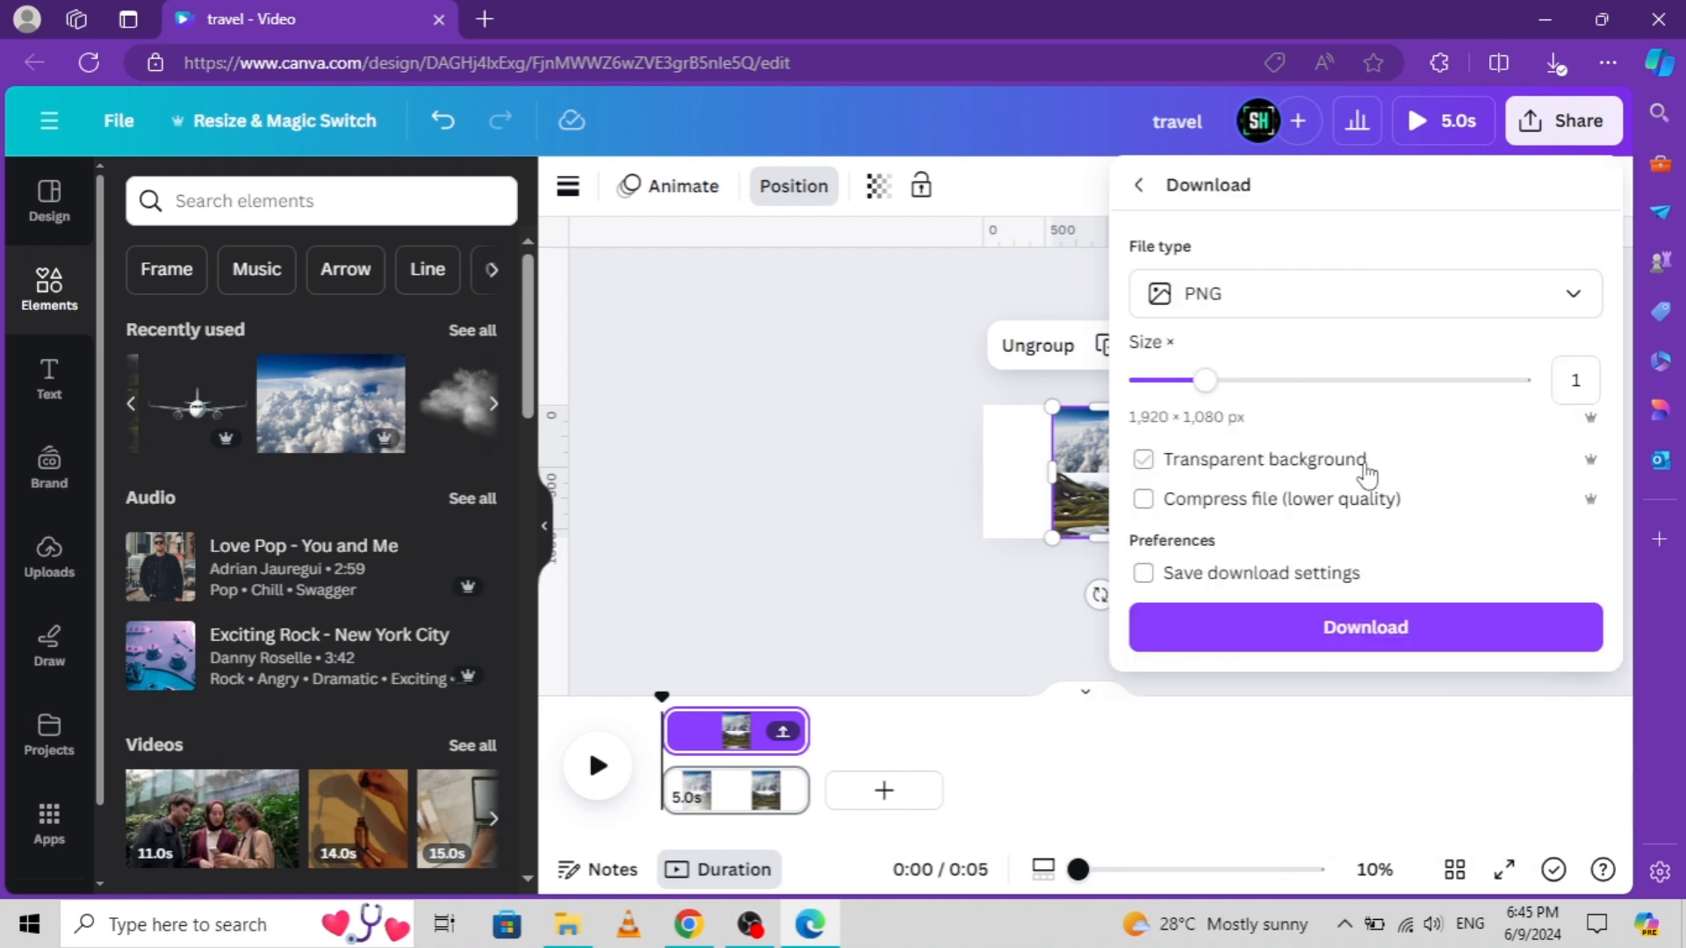
{"action": "left_click_drag", "start_coordinate": [1380, 380], "coordinate": [1537, 380]}
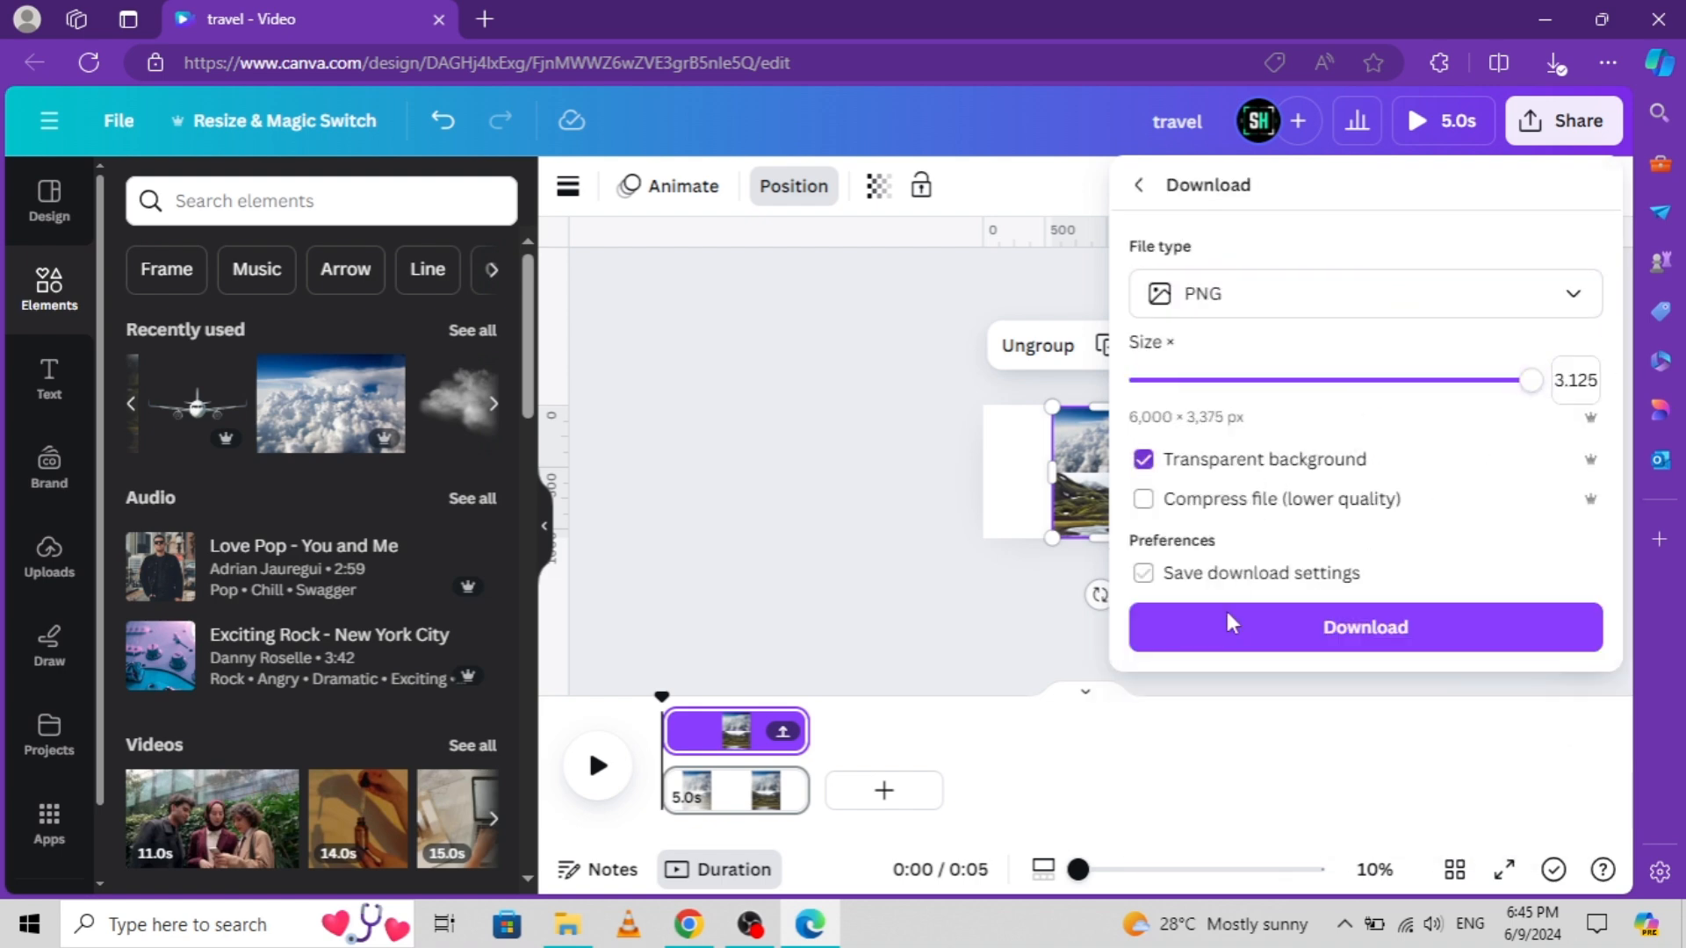
{"action": "left_click", "coordinate": [1222, 645]}
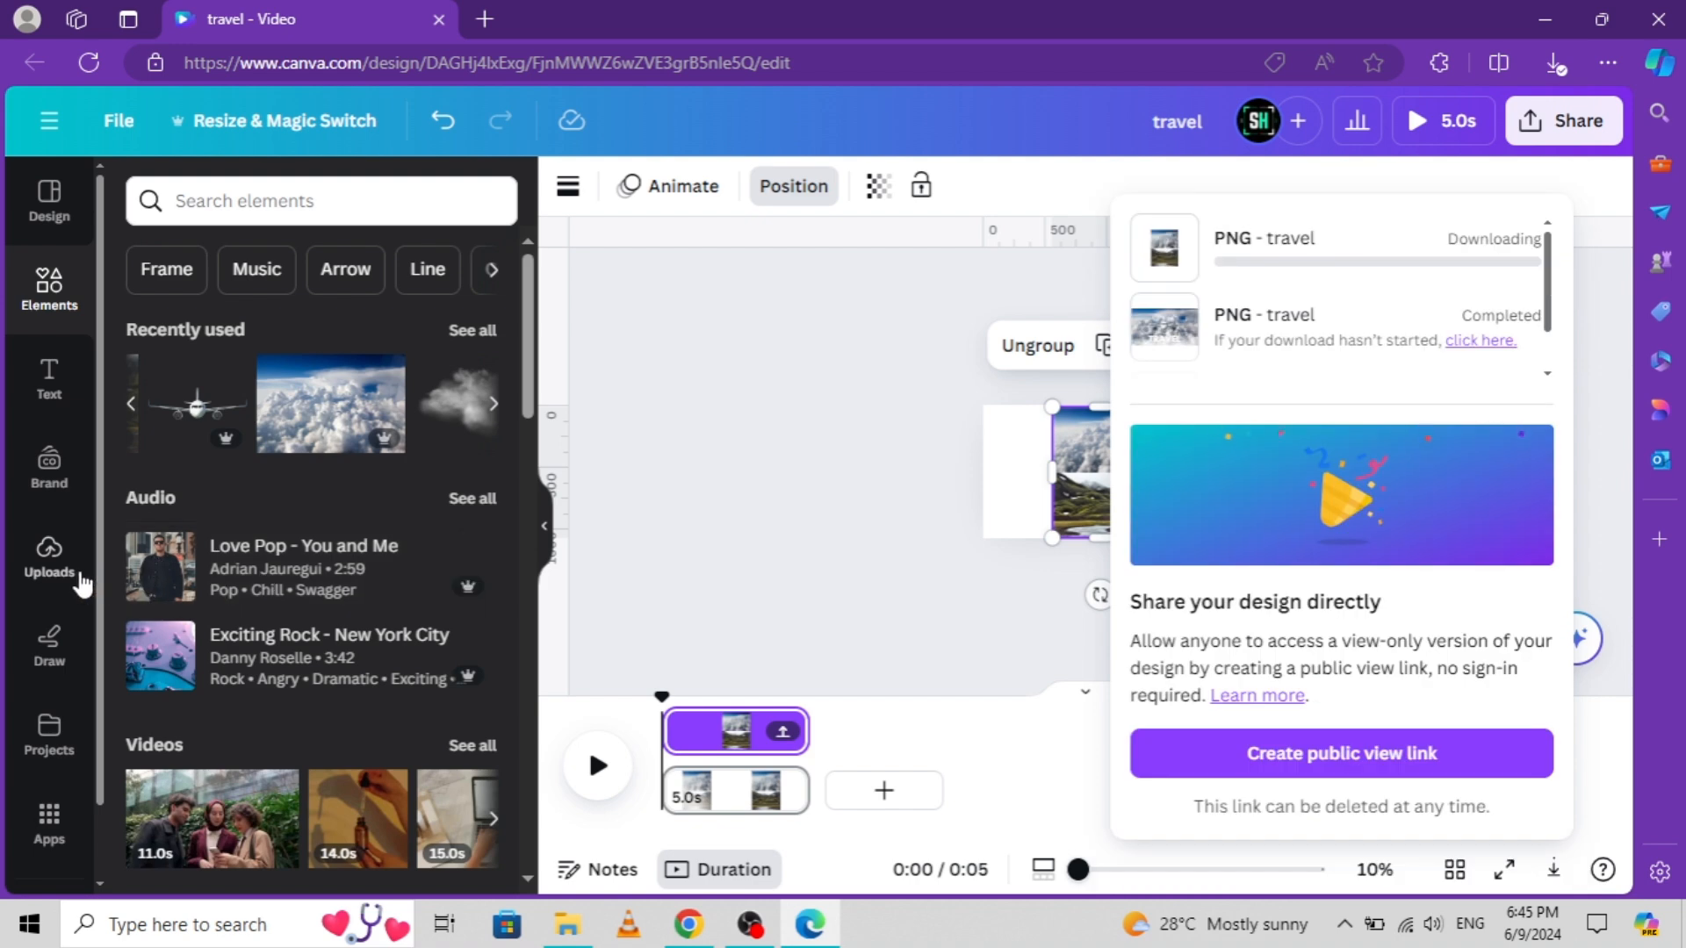
Delete the image group from the page and insert the uploaded combined sky-and-mountain image in its place
{"action": "left_click", "coordinate": [80, 580]}
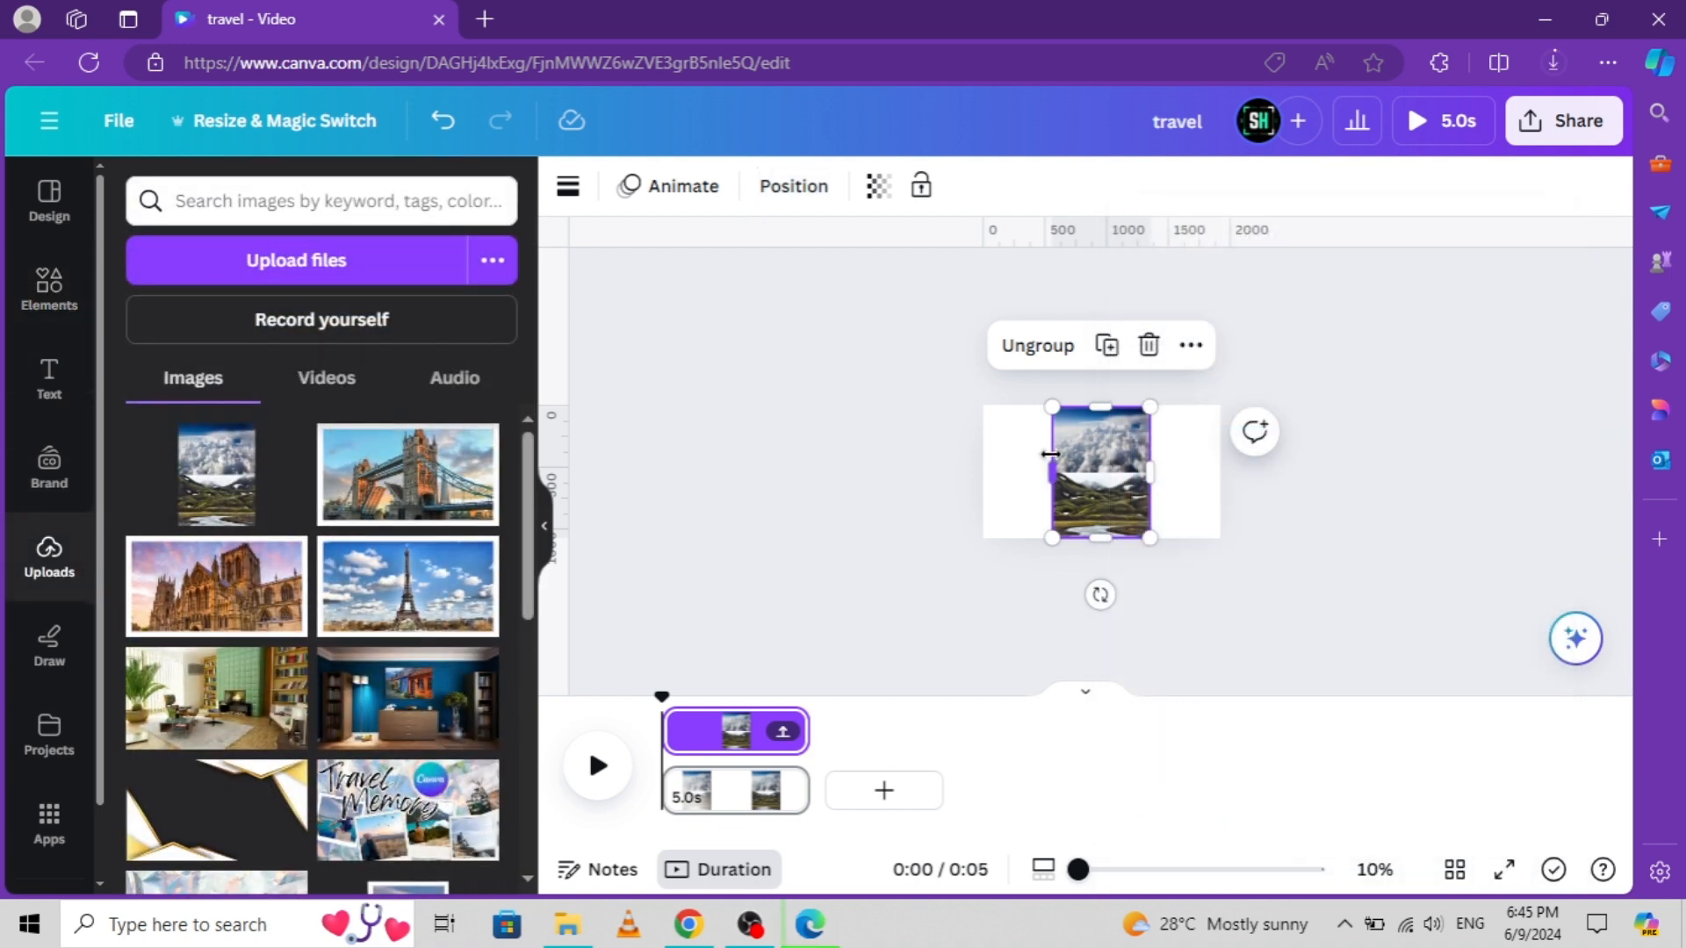
{"action": "left_click", "coordinate": [1148, 347]}
{"action": "left_click", "coordinate": [293, 474]}
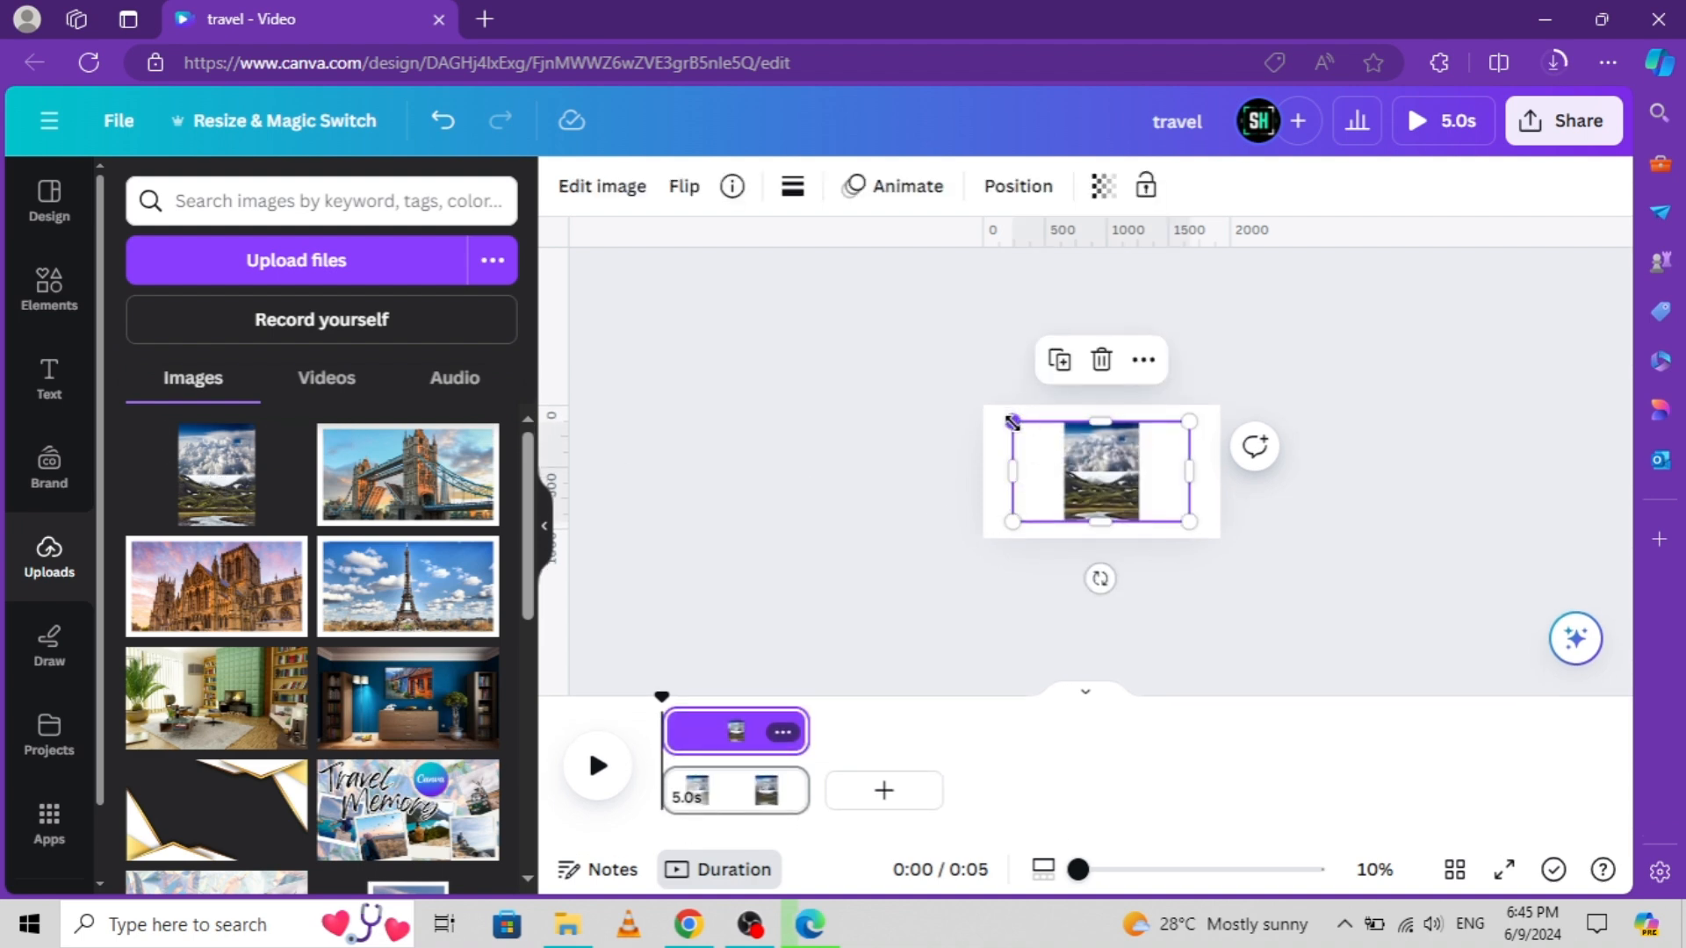
Enlarge the combined image well beyond the page and align its top edge with the page so the sky fills it
{"action": "left_click_drag", "start_coordinate": [1012, 423], "coordinate": [509, 155]}
{"action": "left_click_drag", "start_coordinate": [854, 400], "coordinate": [1115, 603]}
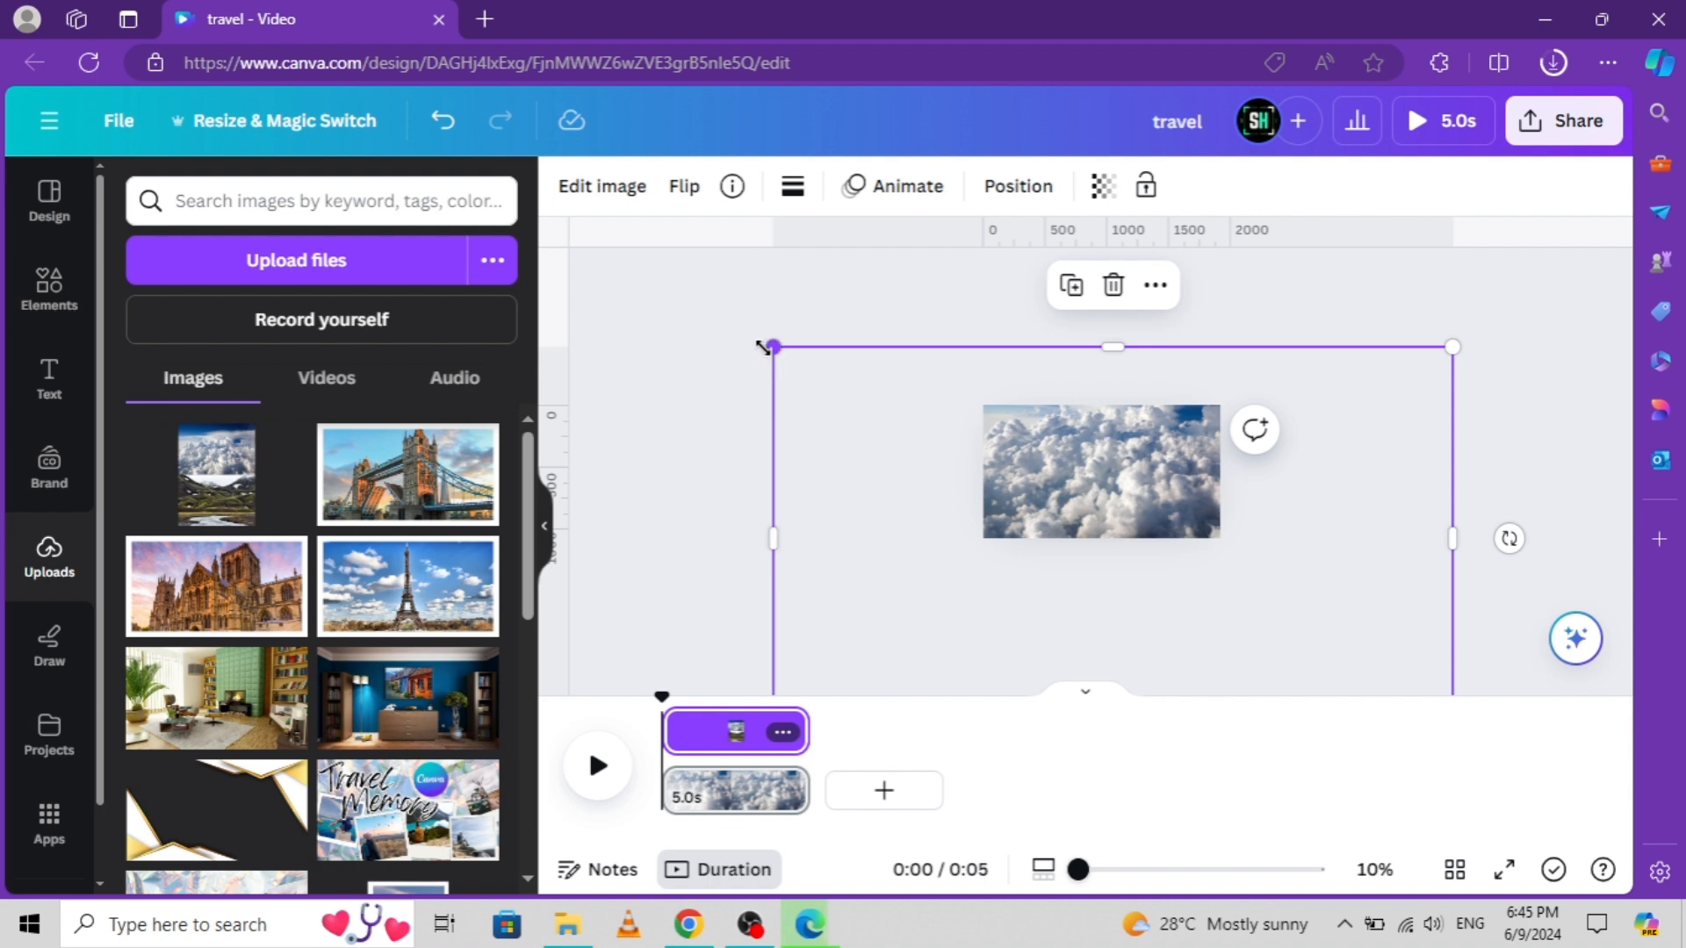
{"action": "left_click_drag", "start_coordinate": [1092, 516], "coordinate": [1091, 562]}
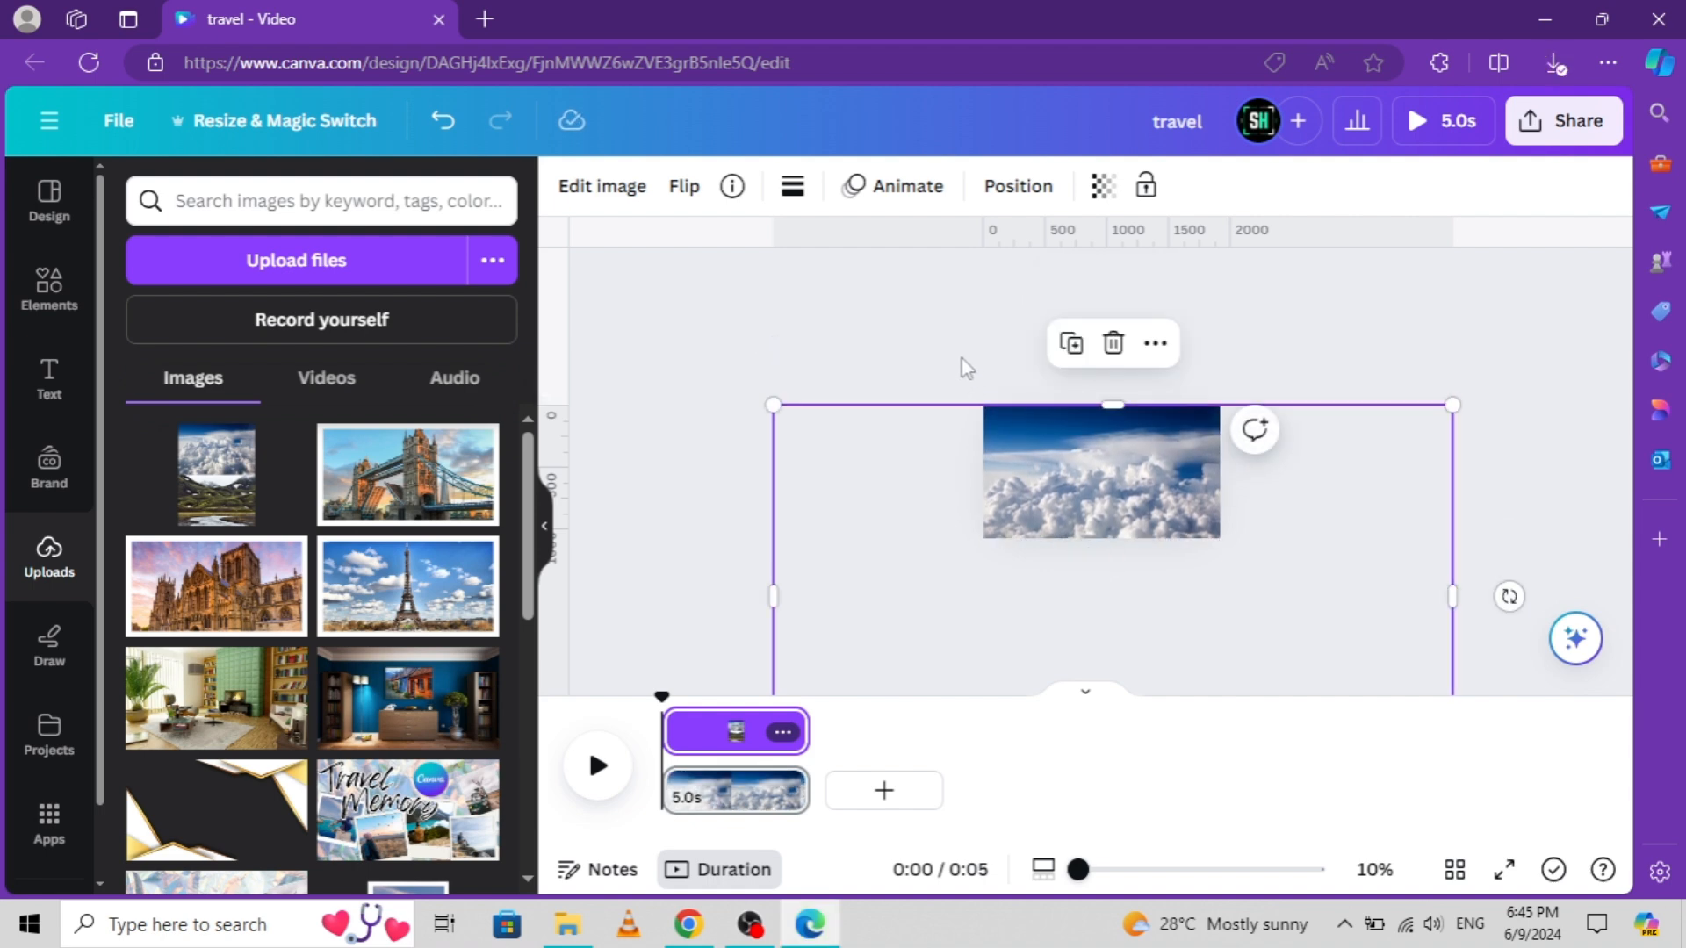
{"action": "left_click", "coordinate": [856, 349]}
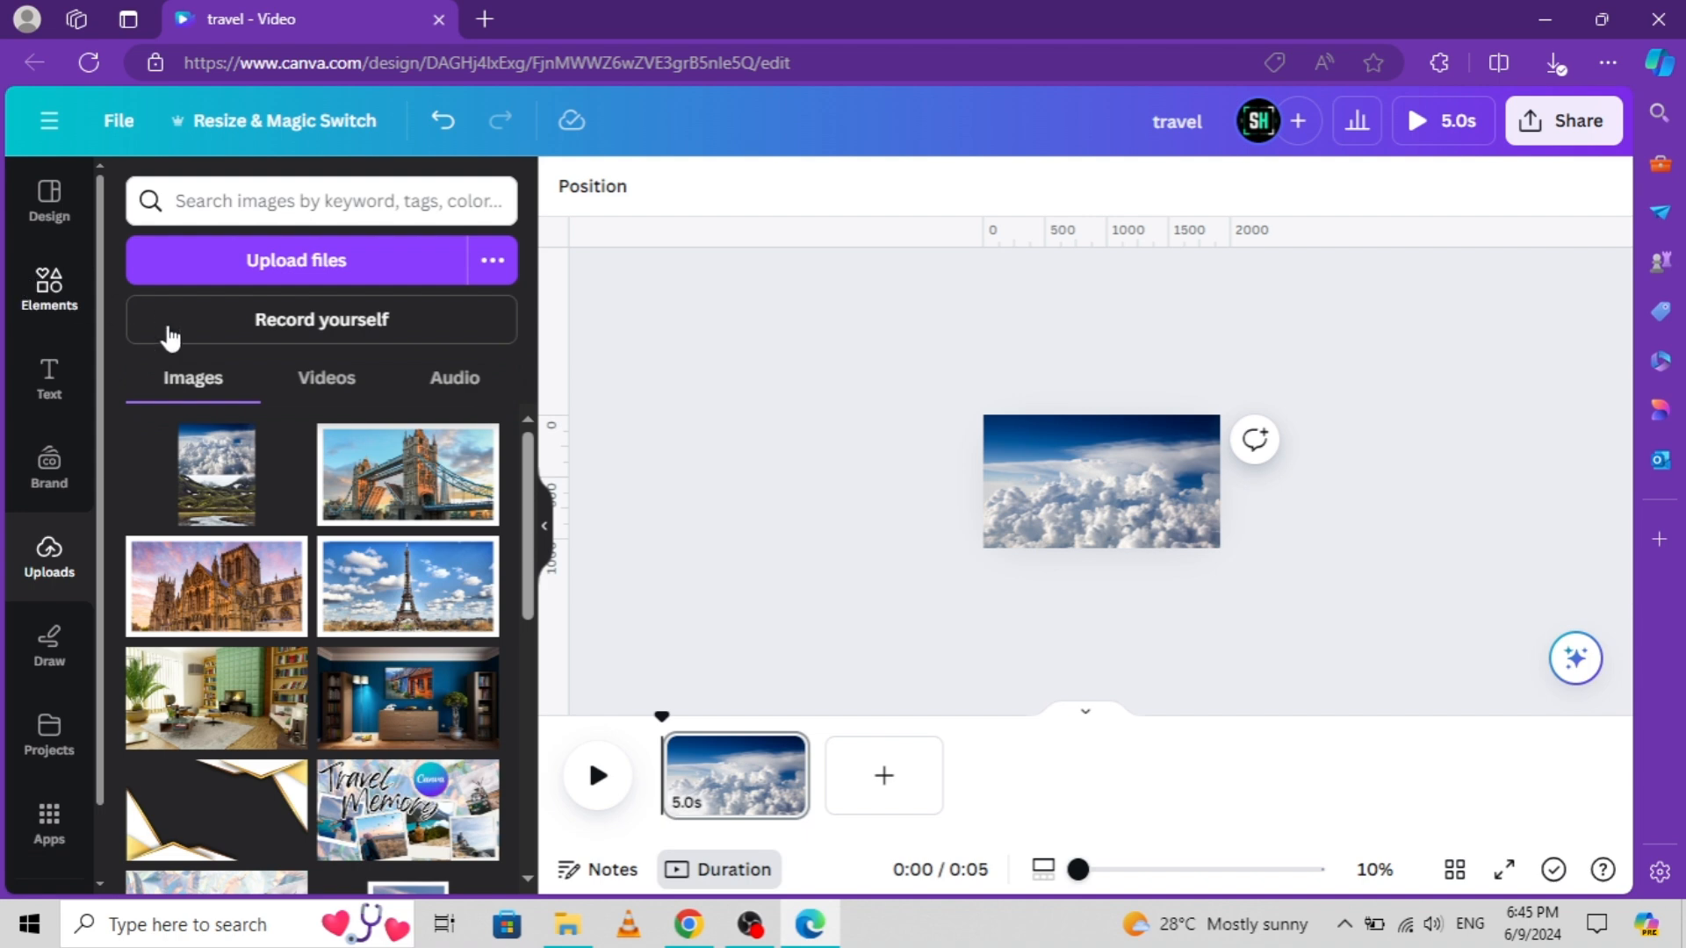
Add the recently used airplane cutout, shrink it slightly and centre it on the sky
{"action": "left_click", "coordinate": [49, 285]}
{"action": "left_click", "coordinate": [222, 424]}
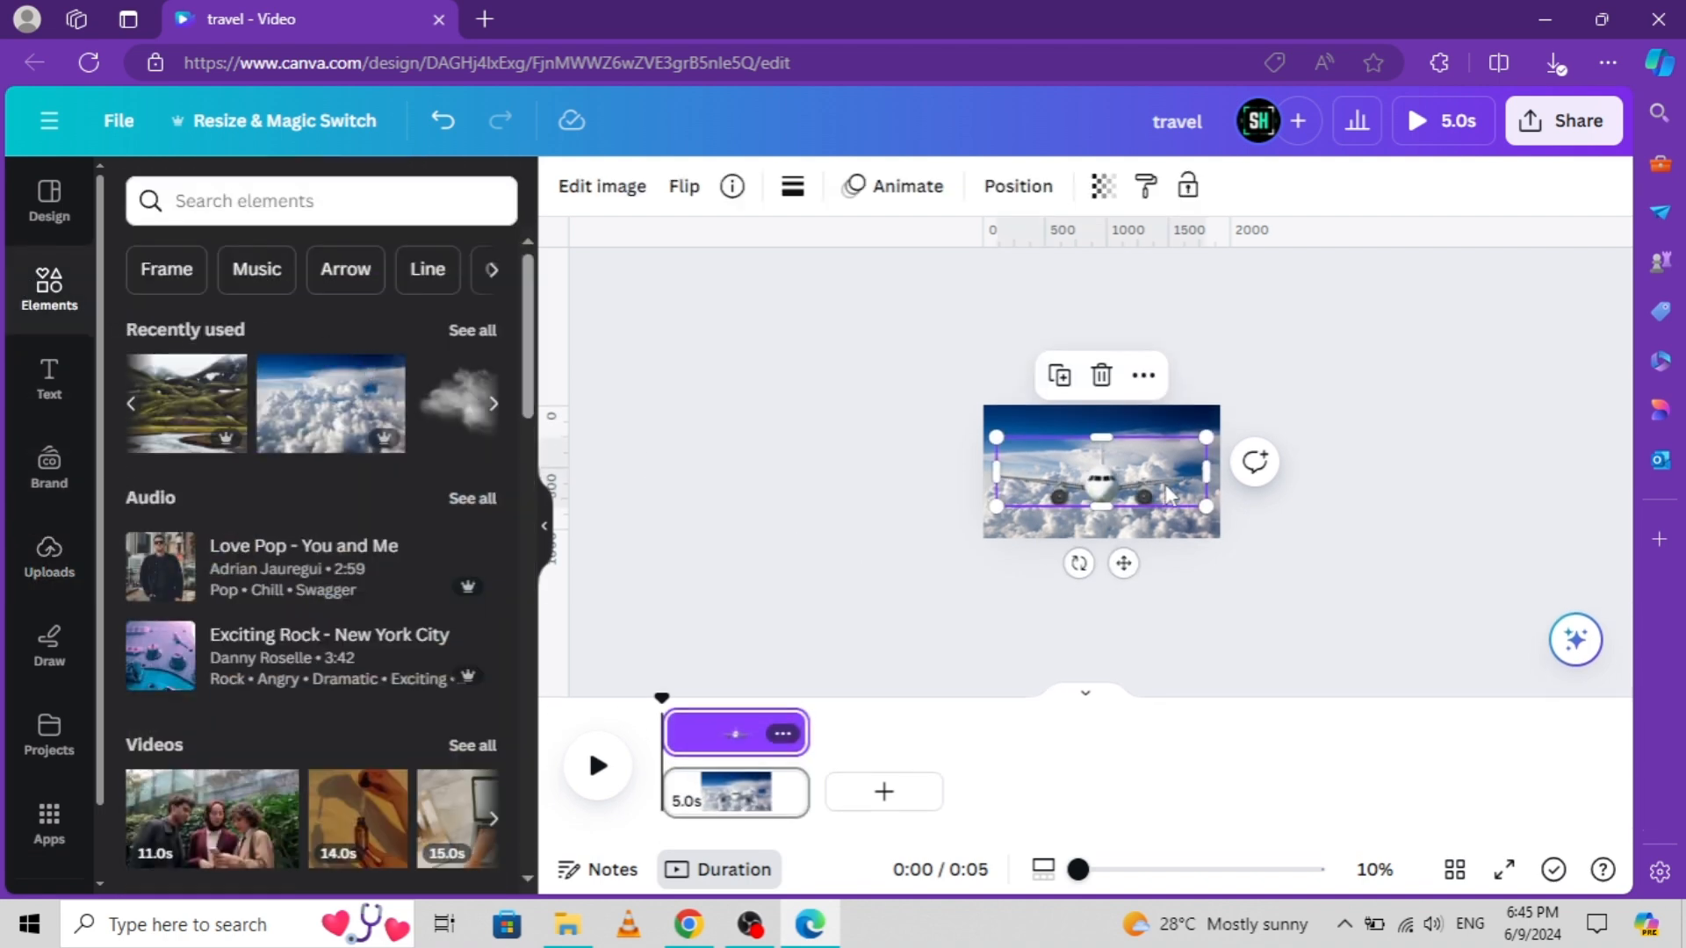
{"action": "left_click_drag", "start_coordinate": [1032, 455], "coordinate": [1036, 450]}
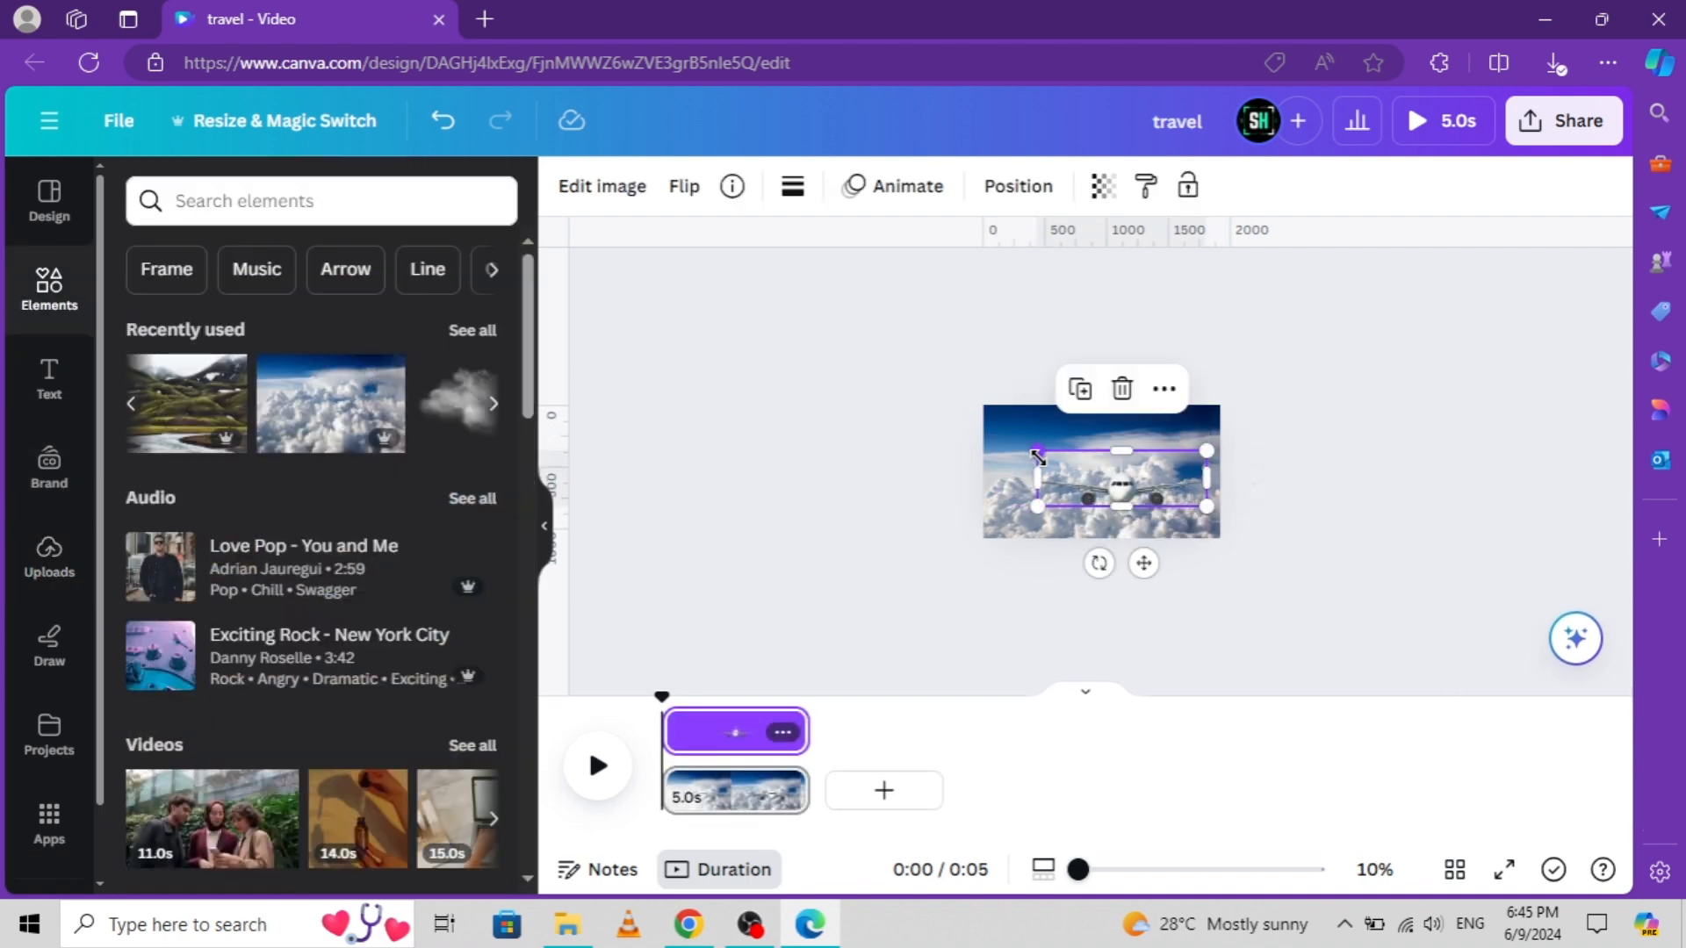
{"action": "left_click_drag", "start_coordinate": [1141, 566], "coordinate": [1136, 556]}
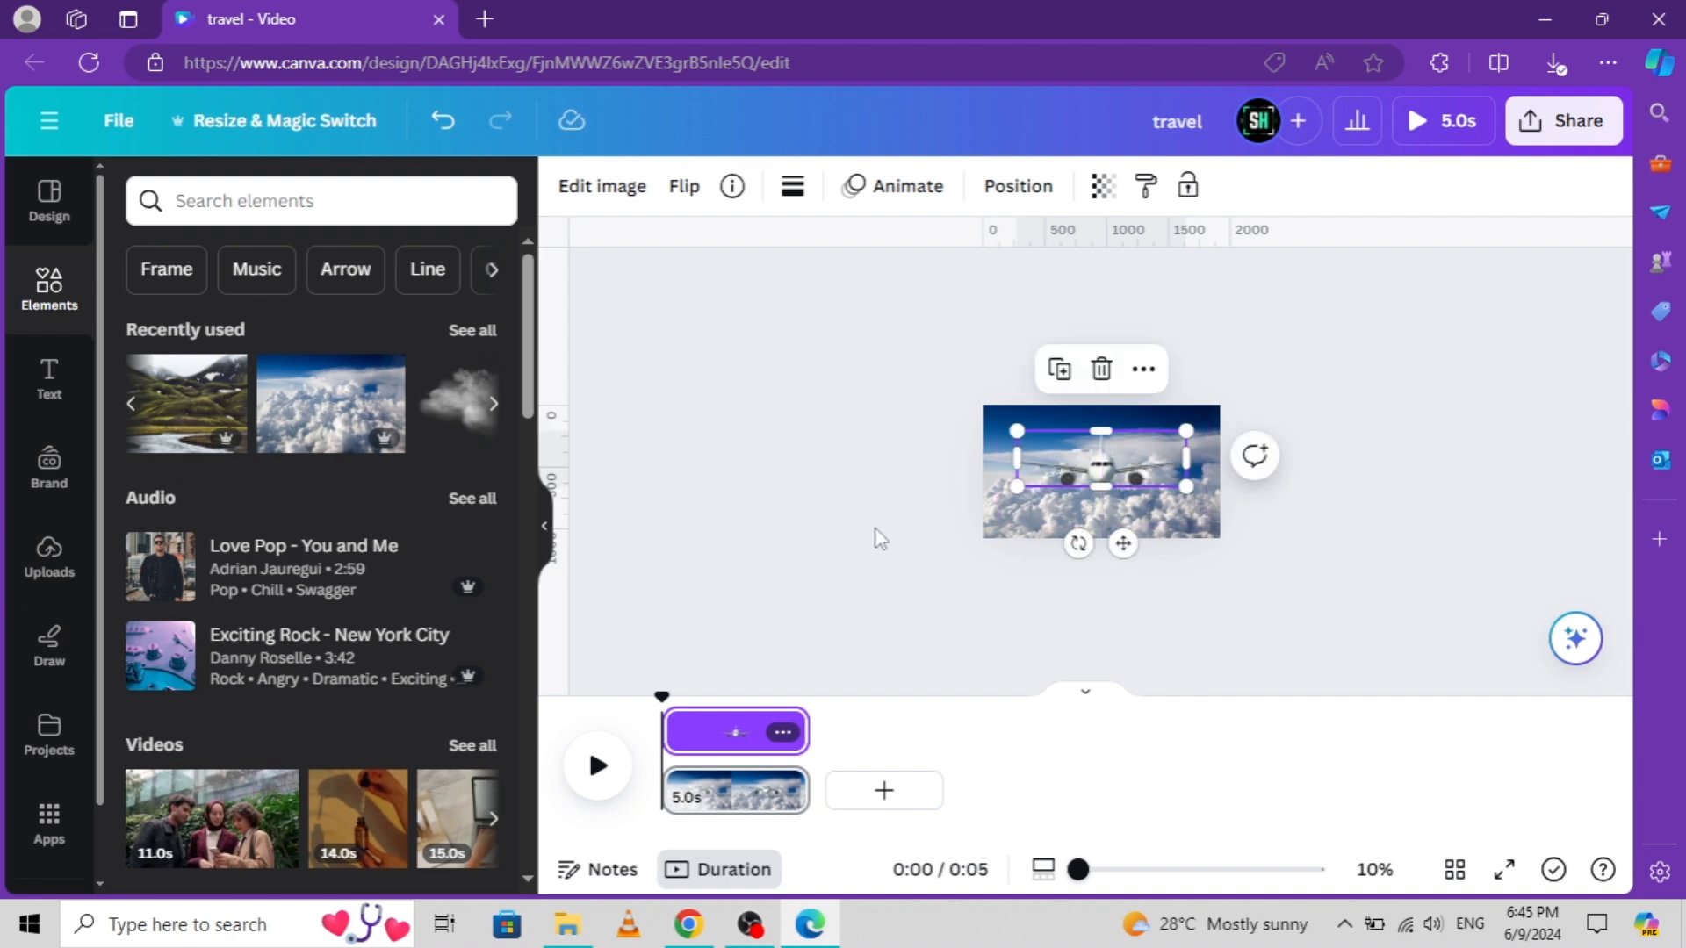
Add the recently used white cloud cutout and place copies of it along the page's lower edge
{"action": "left_click", "coordinate": [492, 403]}
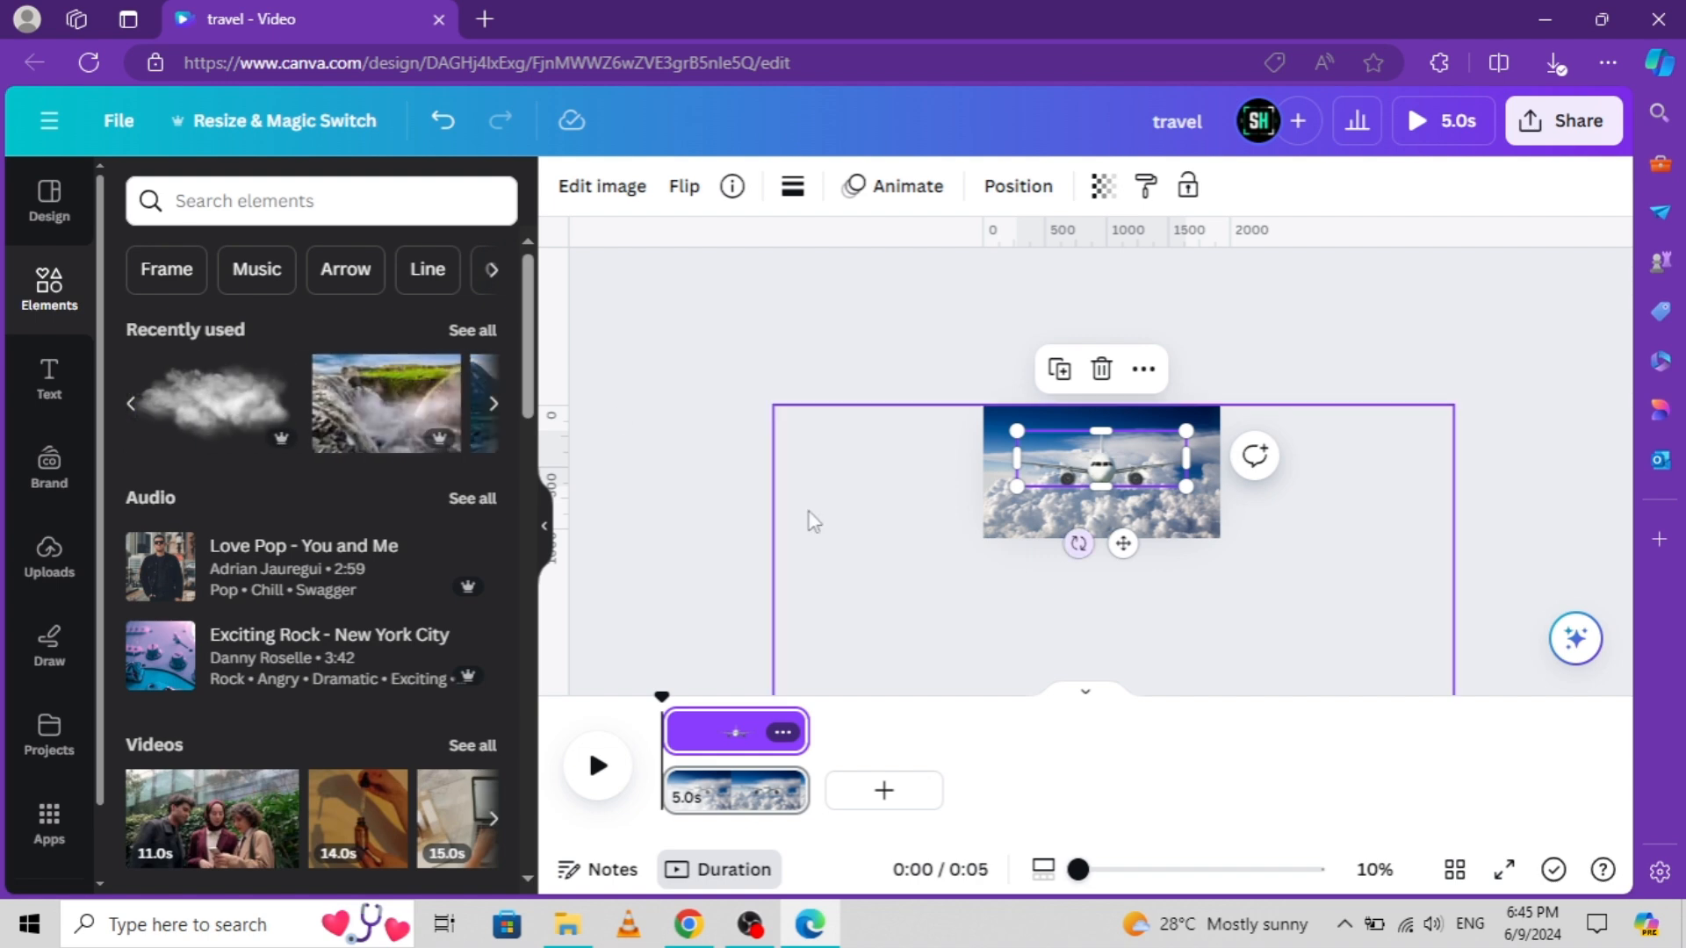
{"action": "left_click", "coordinate": [238, 450]}
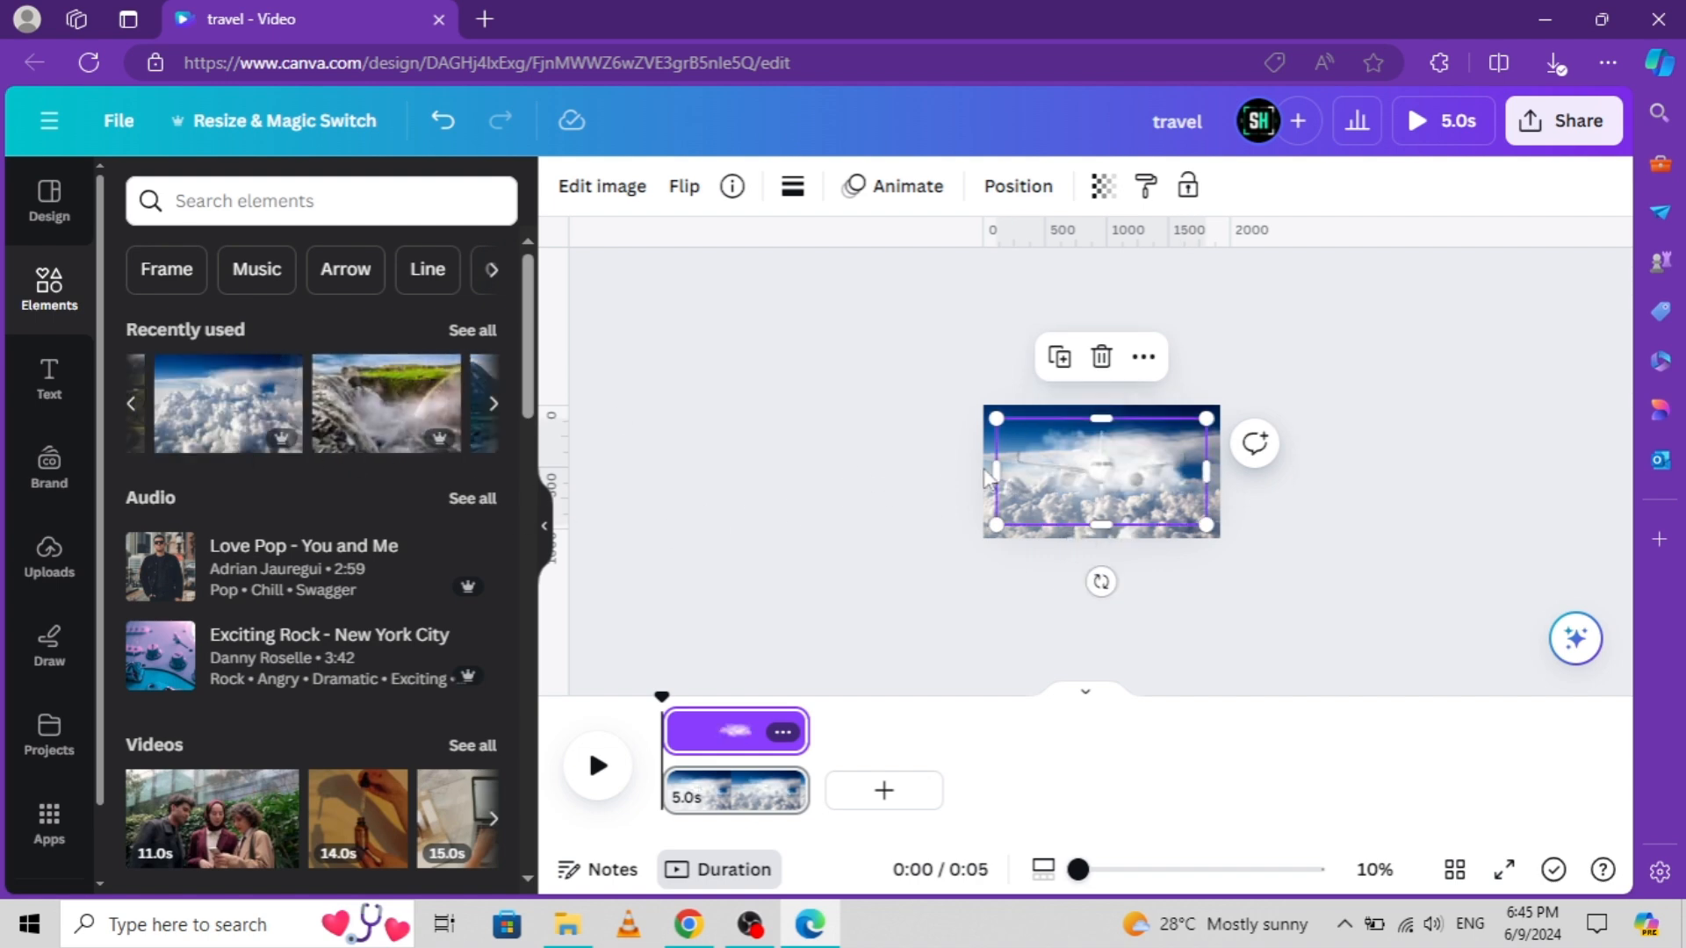
{"action": "left_click_drag", "start_coordinate": [1100, 485], "coordinate": [1091, 545]}
{"action": "left_click", "coordinate": [974, 425]}
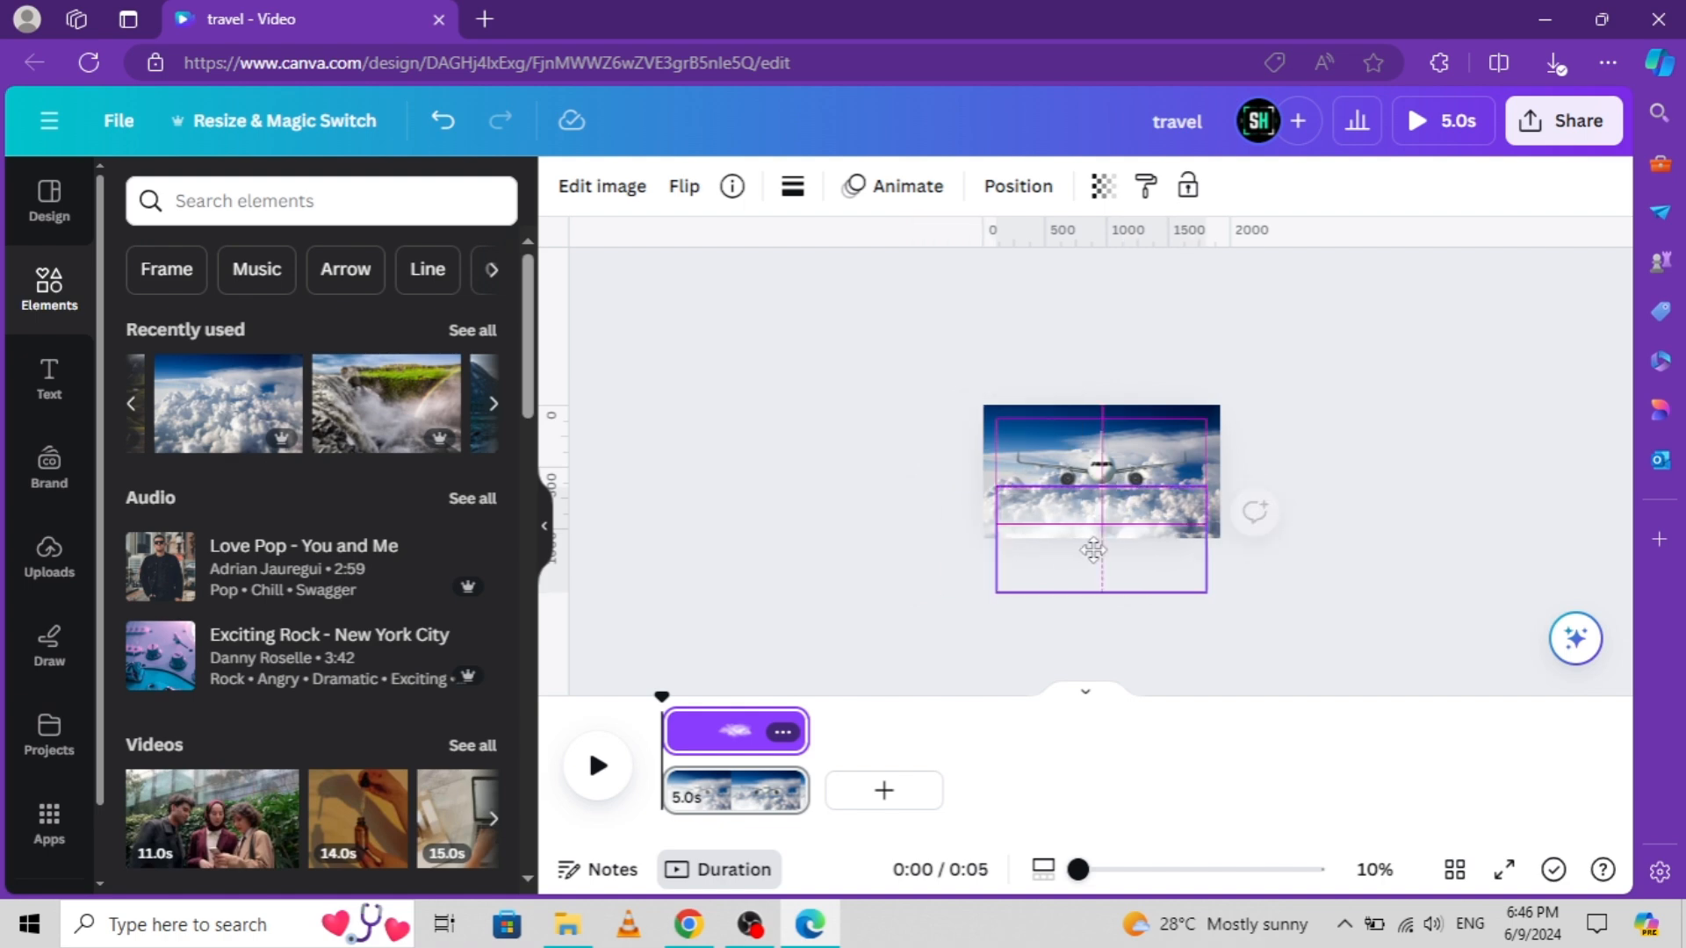
{"action": "left_click", "coordinate": [1060, 424]}
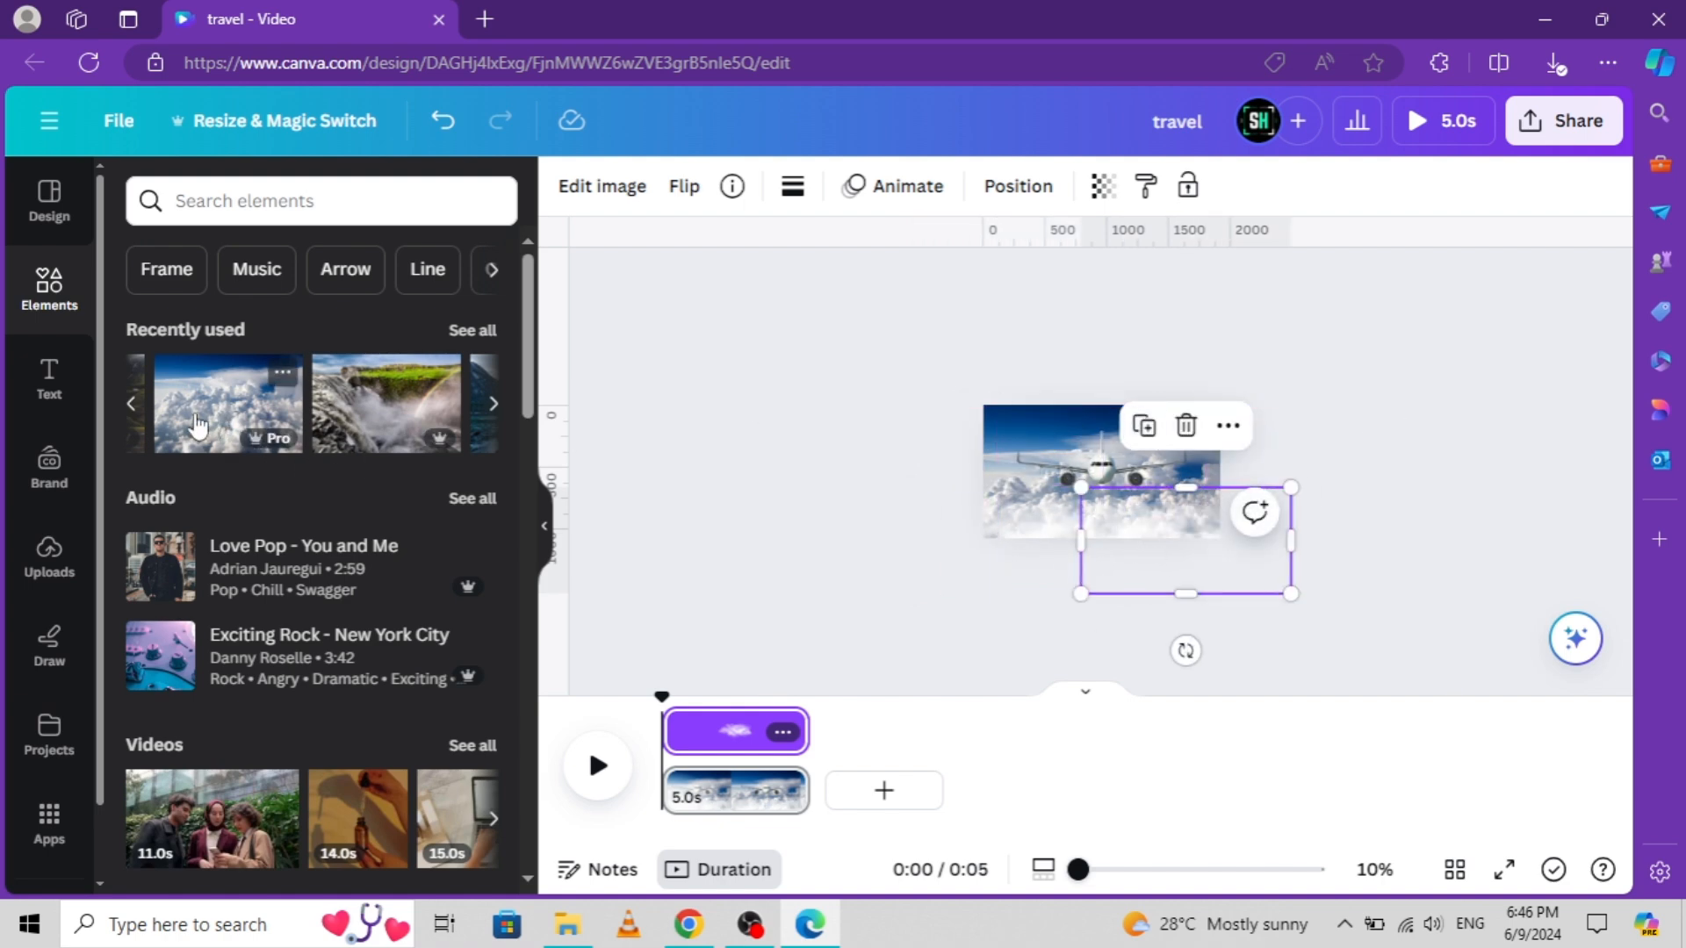
Add a heading that reads "travel"
{"action": "left_click", "coordinate": [48, 378]}
{"action": "left_click", "coordinate": [301, 422]}
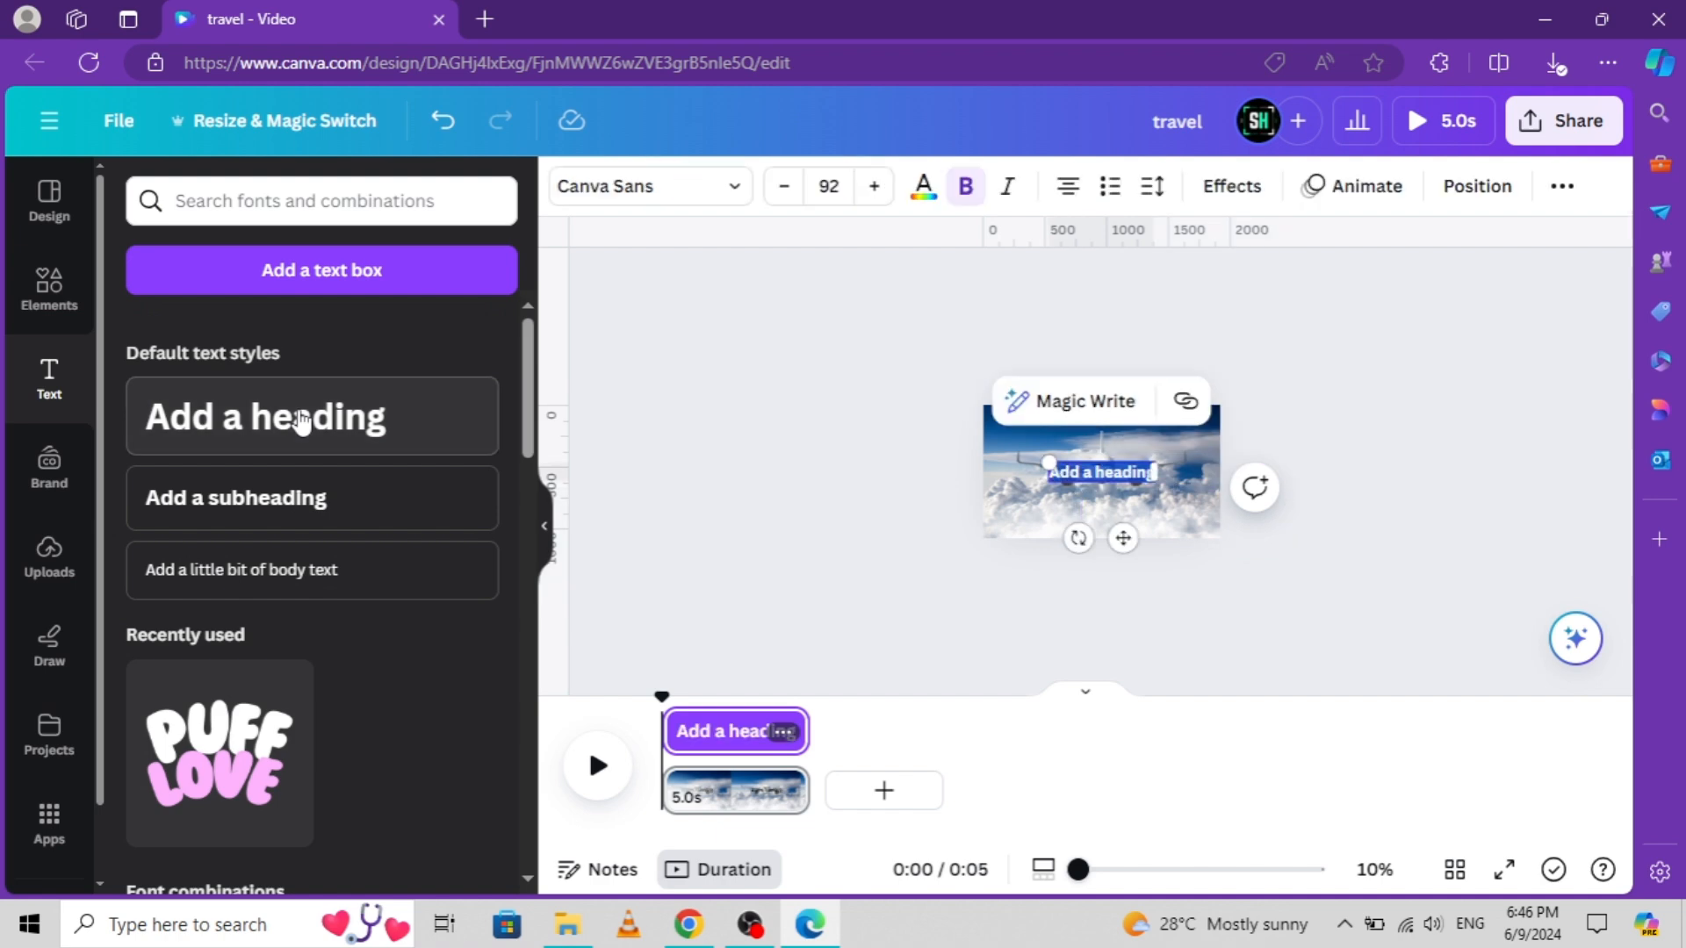
{"action": "type", "text": "travel"}
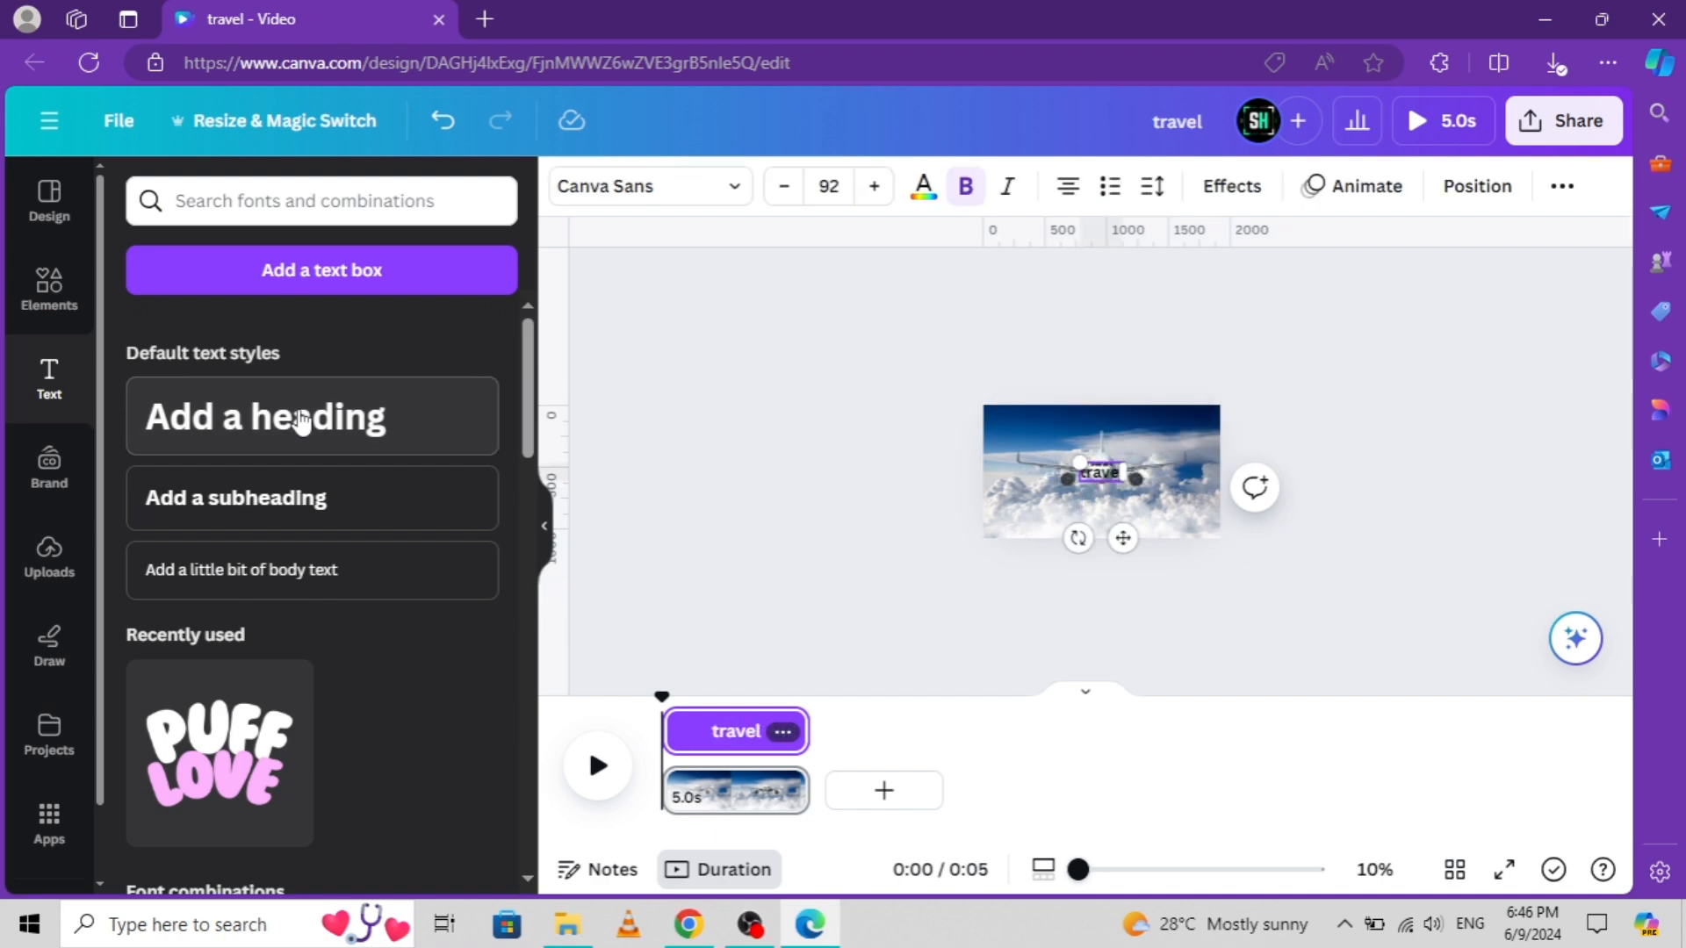
Format the heading in white League Spartan with all letters in uppercase
{"action": "scroll", "coordinate": [965, 482], "scroll_direction": "up", "scroll_amount": 3}
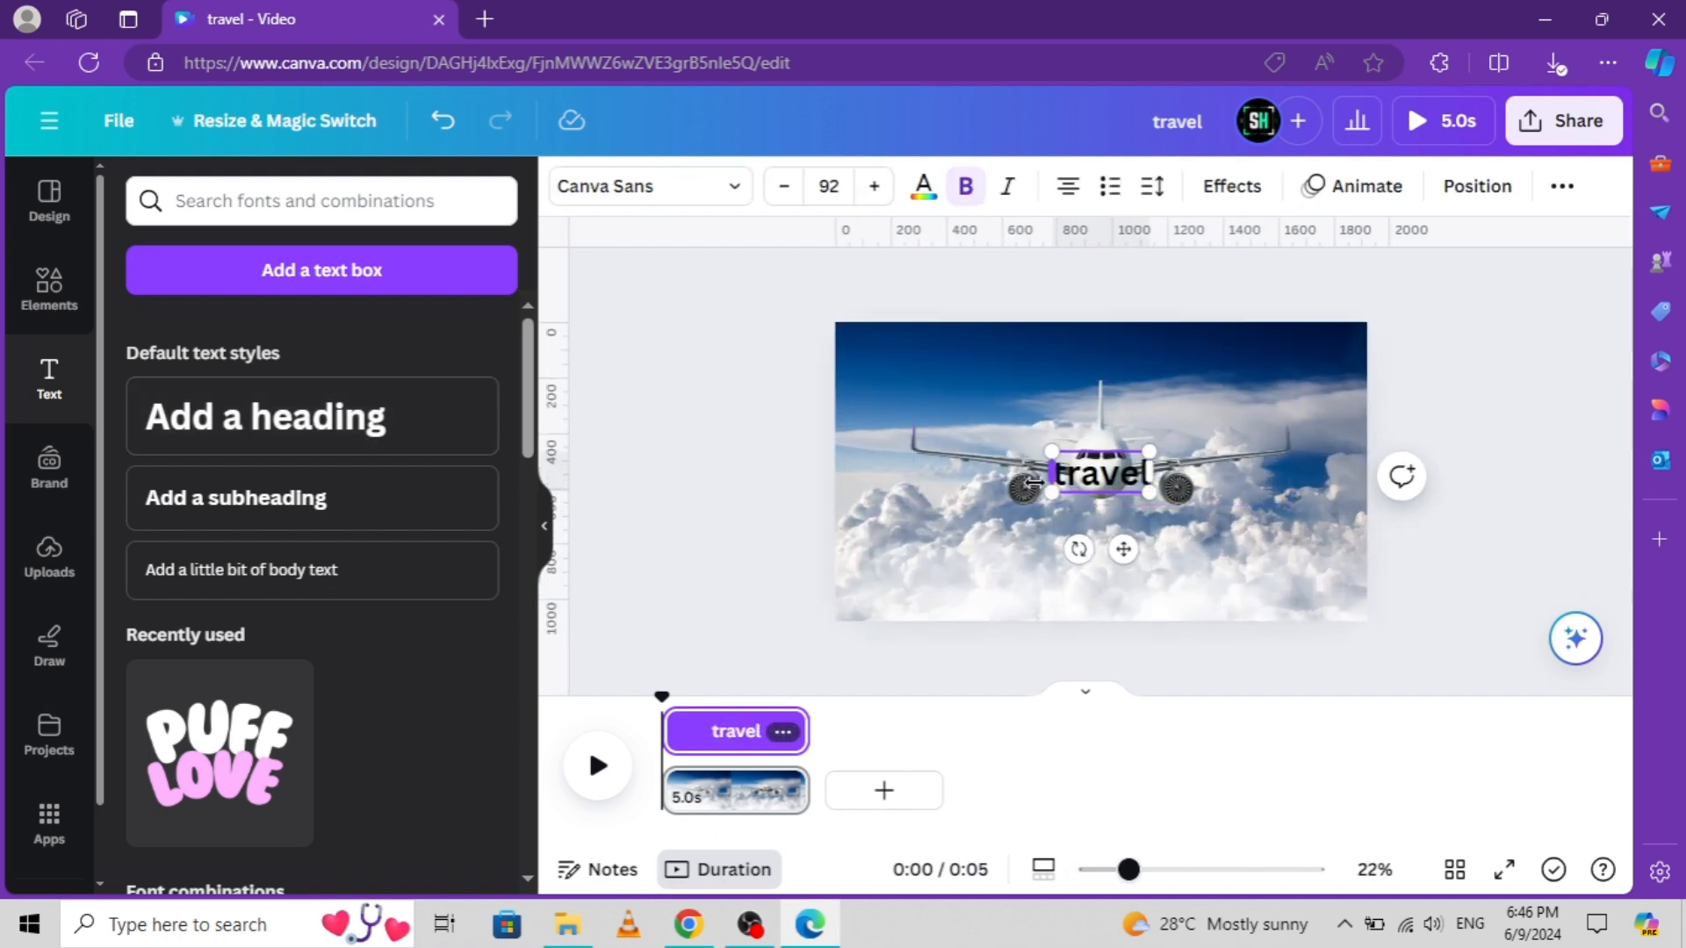
{"action": "double_click", "coordinate": [1133, 475]}
{"action": "left_click", "coordinate": [924, 188]}
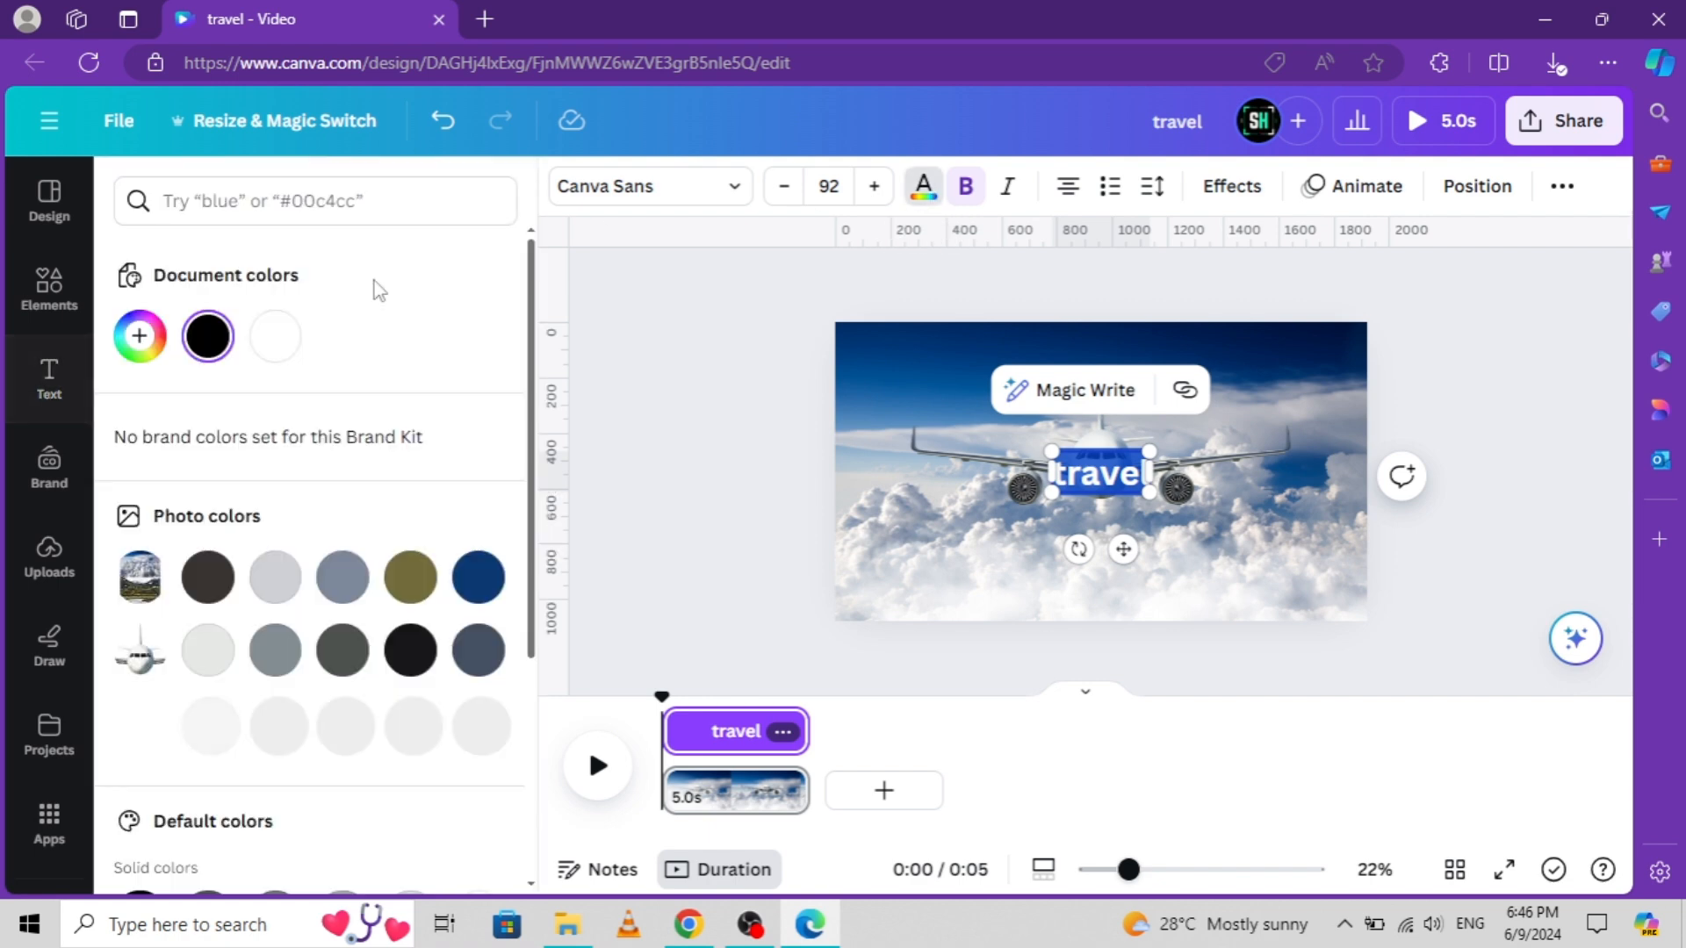
{"action": "left_click", "coordinate": [275, 336]}
{"action": "left_click", "coordinate": [725, 198]}
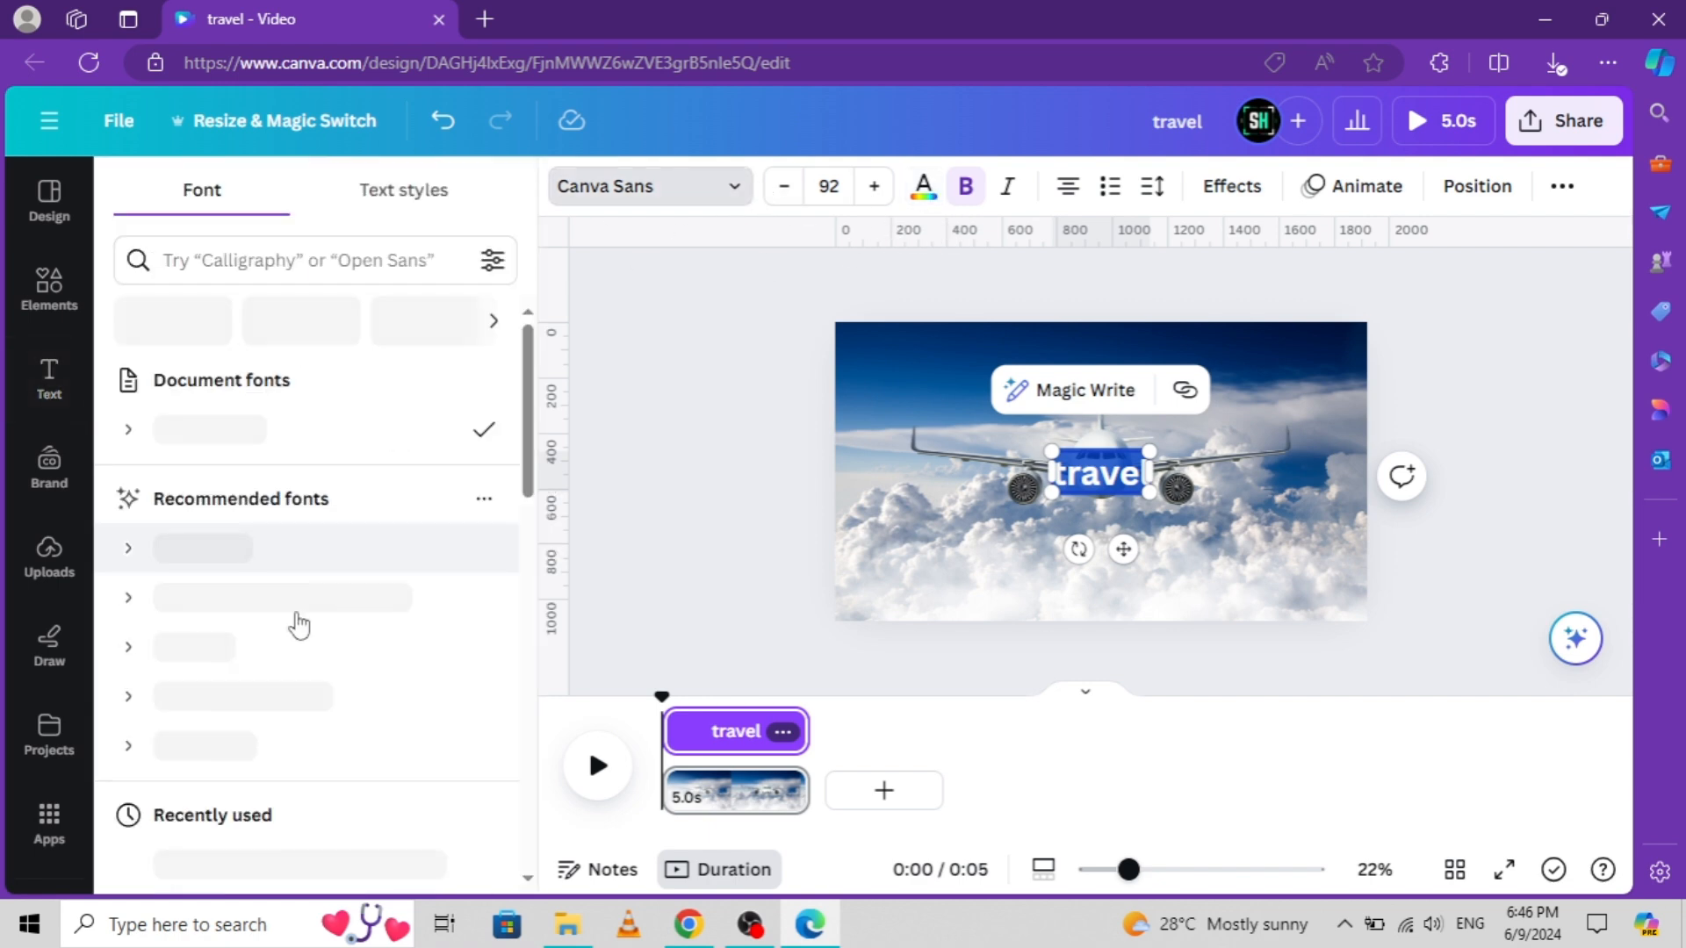
{"action": "left_click", "coordinate": [250, 864]}
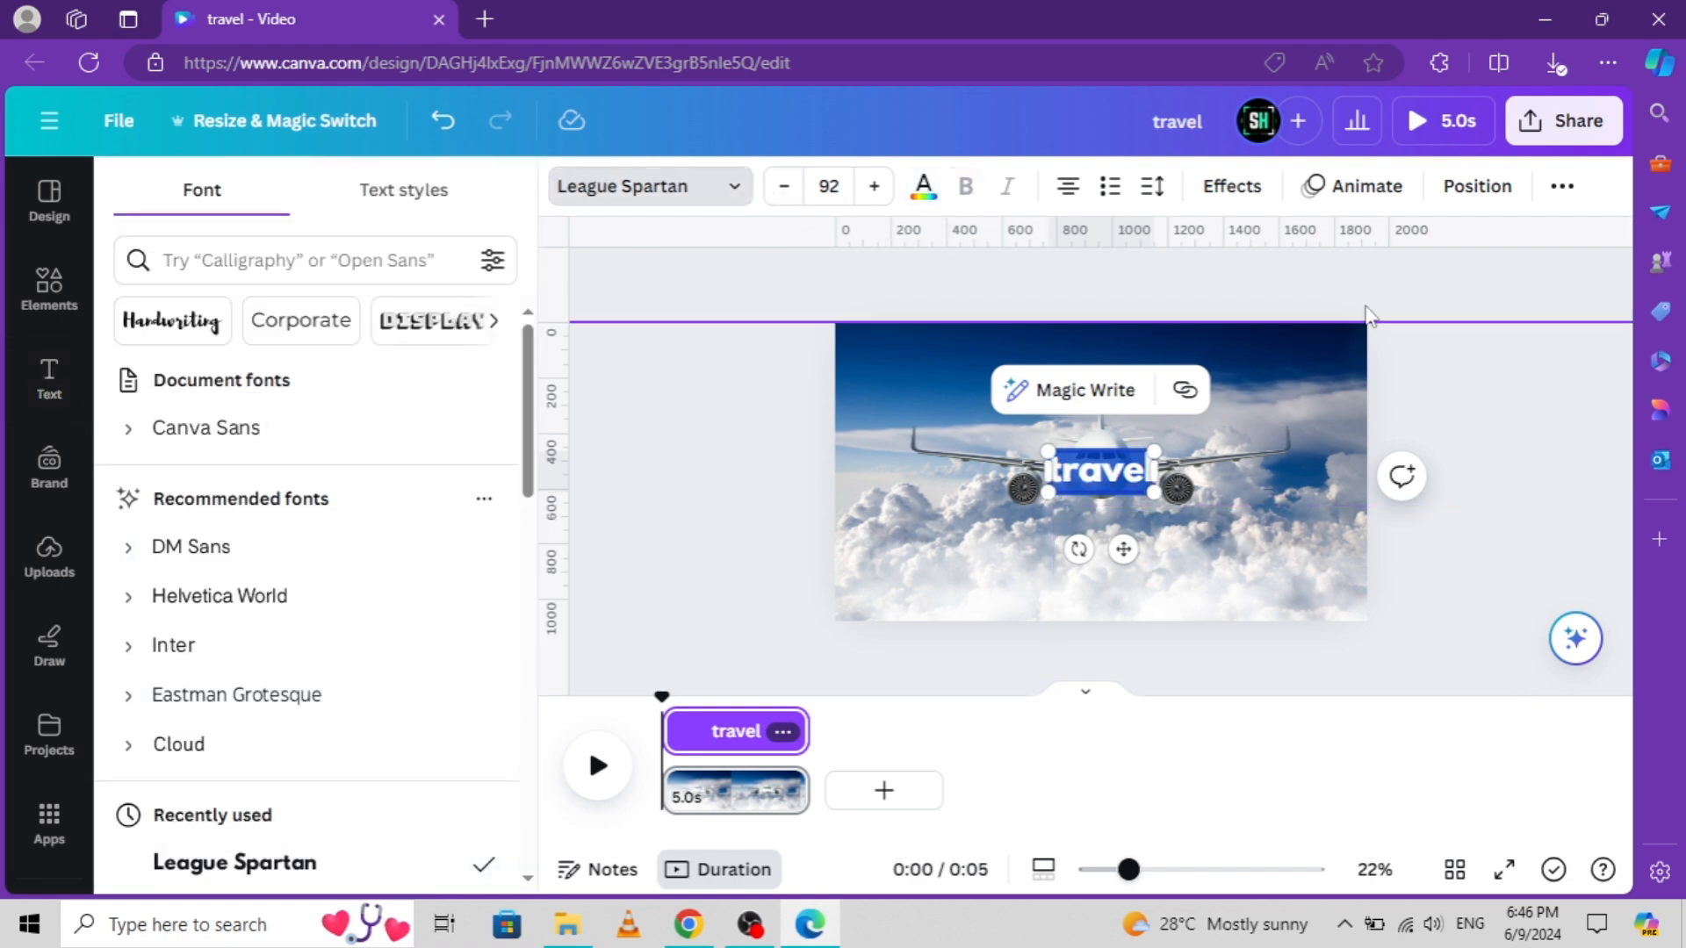
{"action": "left_click", "coordinate": [1562, 187]}
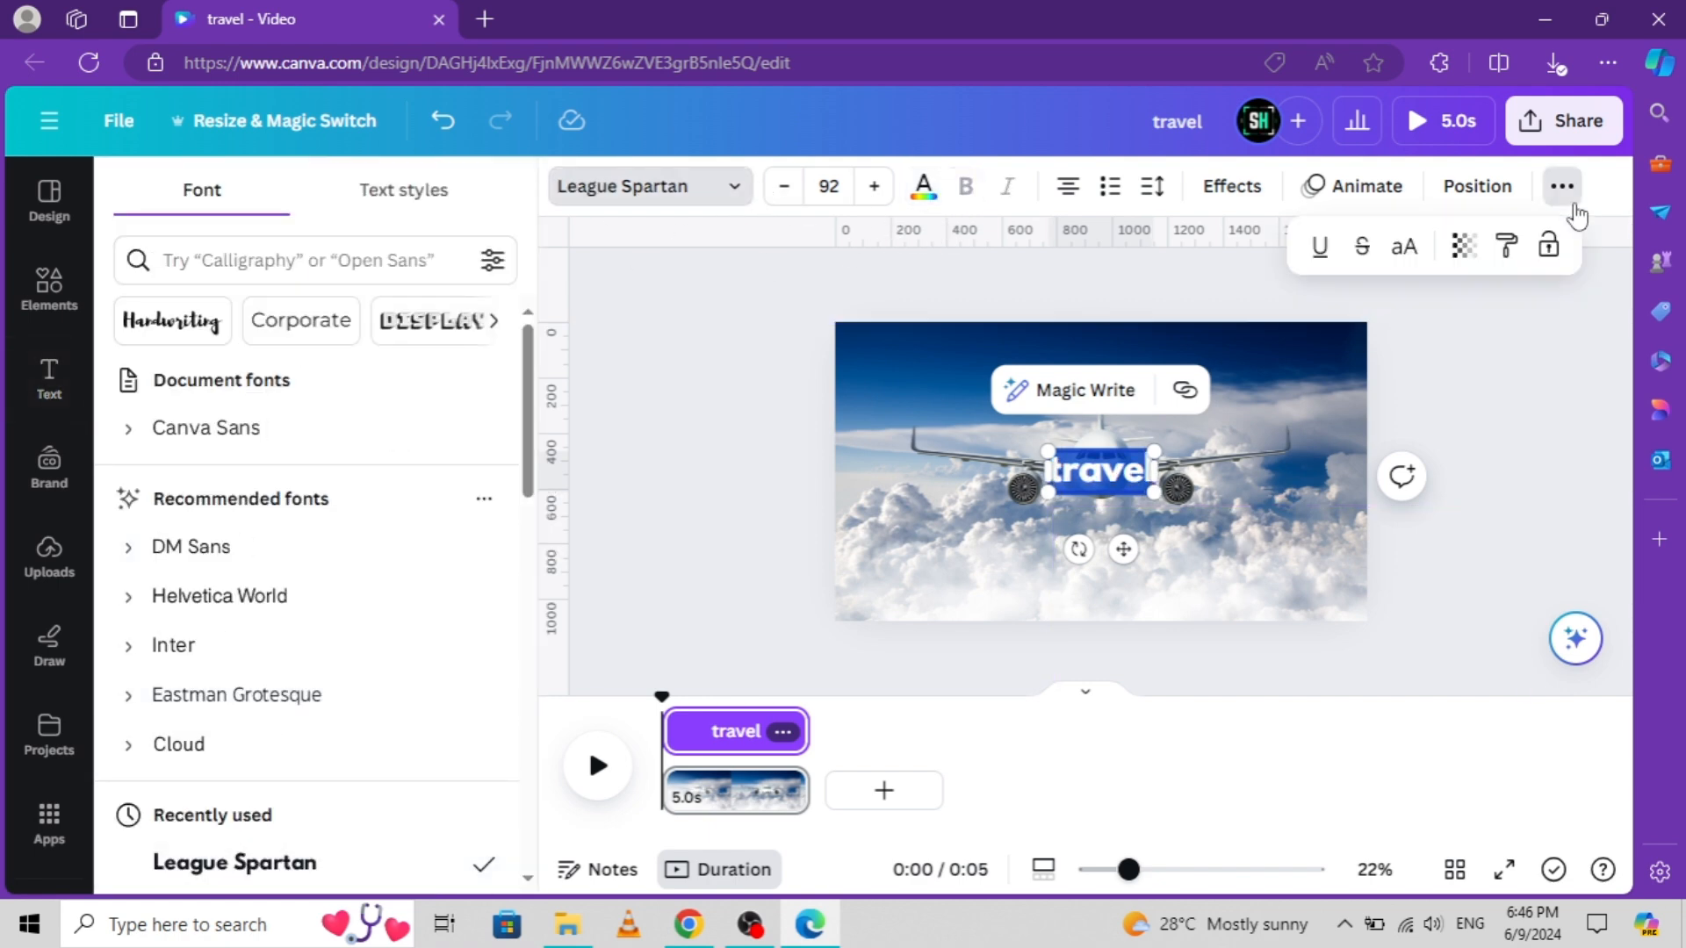
{"action": "left_click", "coordinate": [1404, 247]}
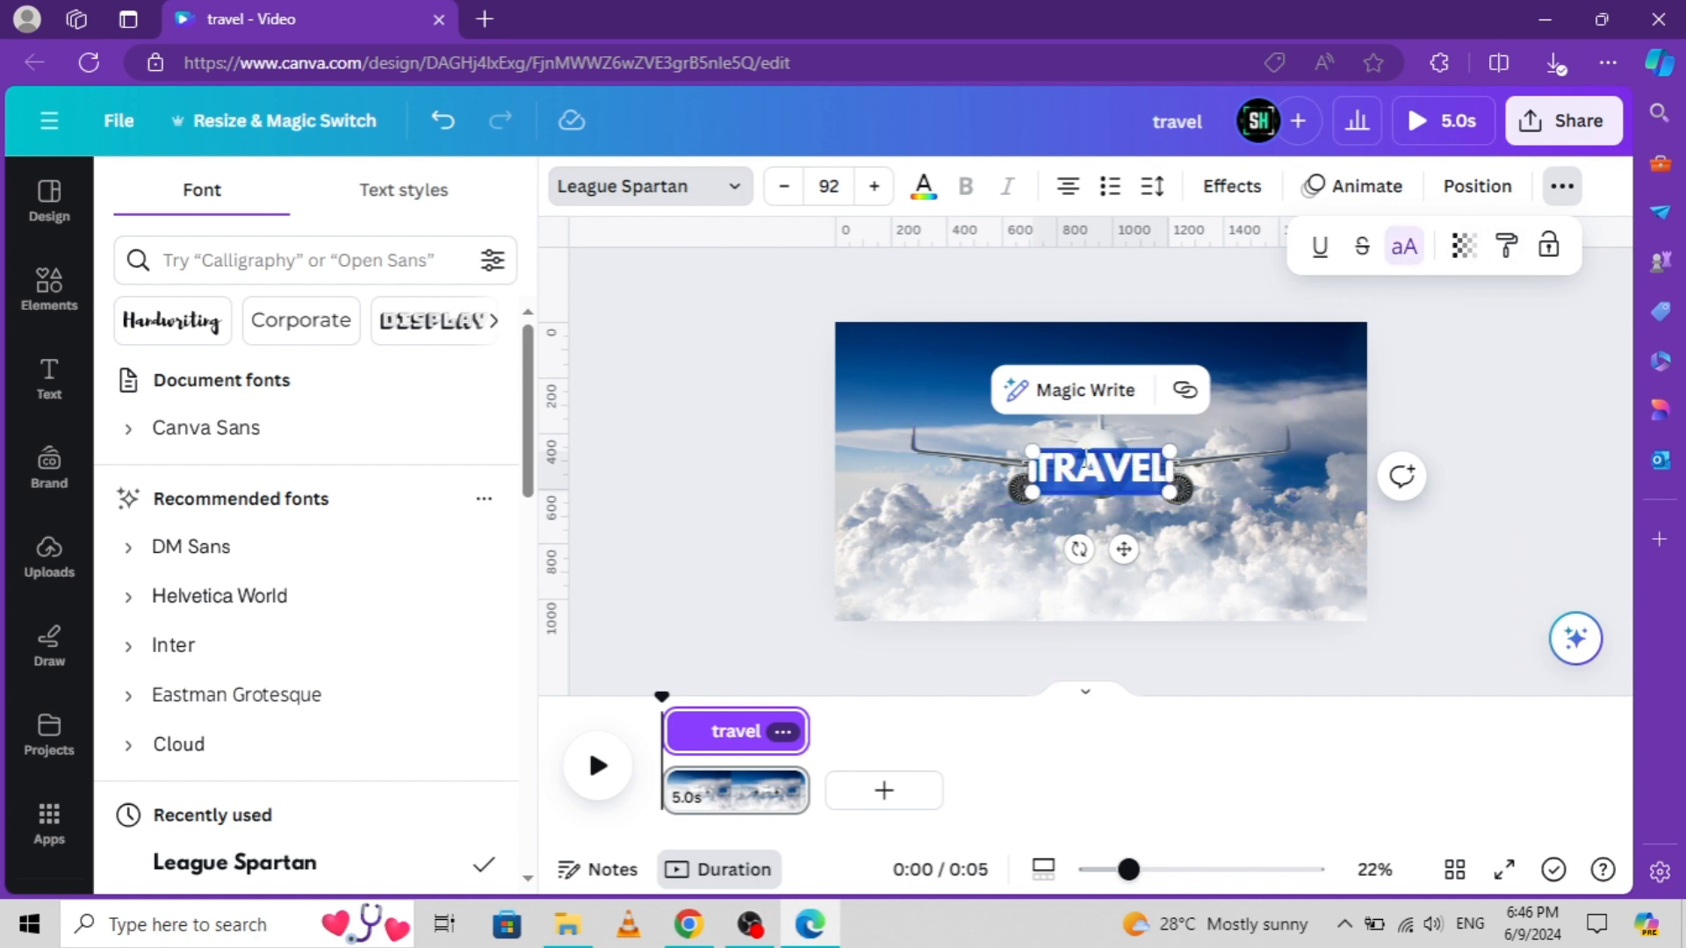
Enlarge the heading to font size 198 and centre it over the clouds along the page's lower edge
{"action": "left_click_drag", "start_coordinate": [1032, 453], "coordinate": [869, 386]}
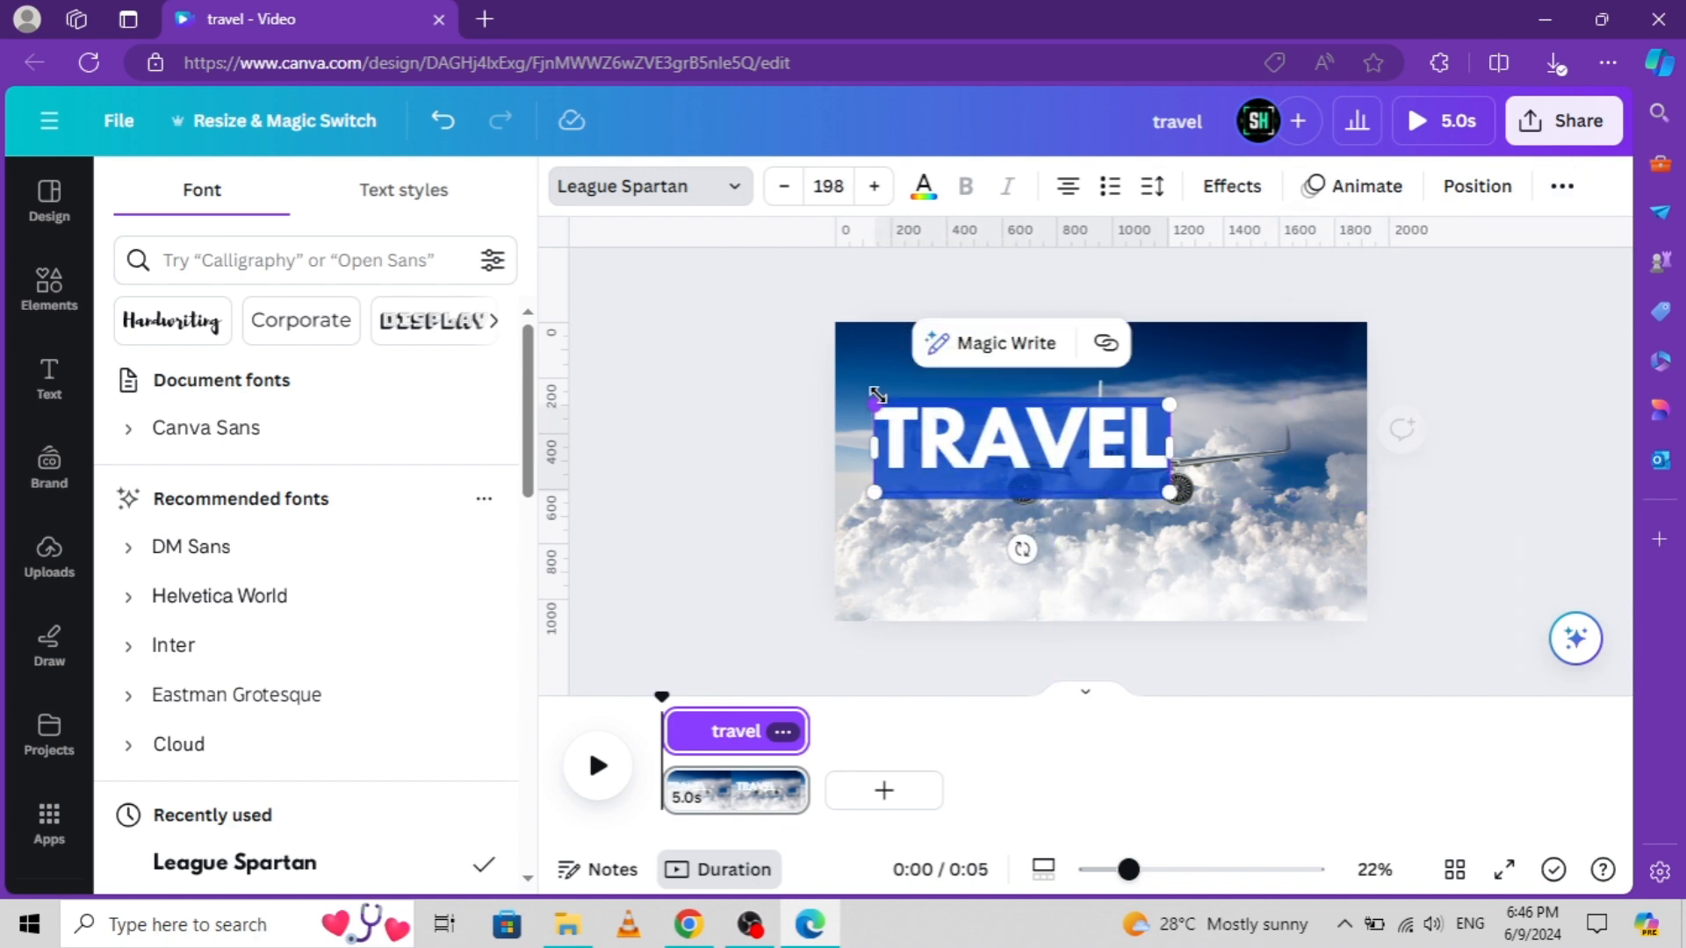
{"action": "left_click", "coordinate": [726, 538]}
{"action": "left_click", "coordinate": [983, 456]}
{"action": "left_click_drag", "start_coordinate": [984, 457], "coordinate": [1067, 591]}
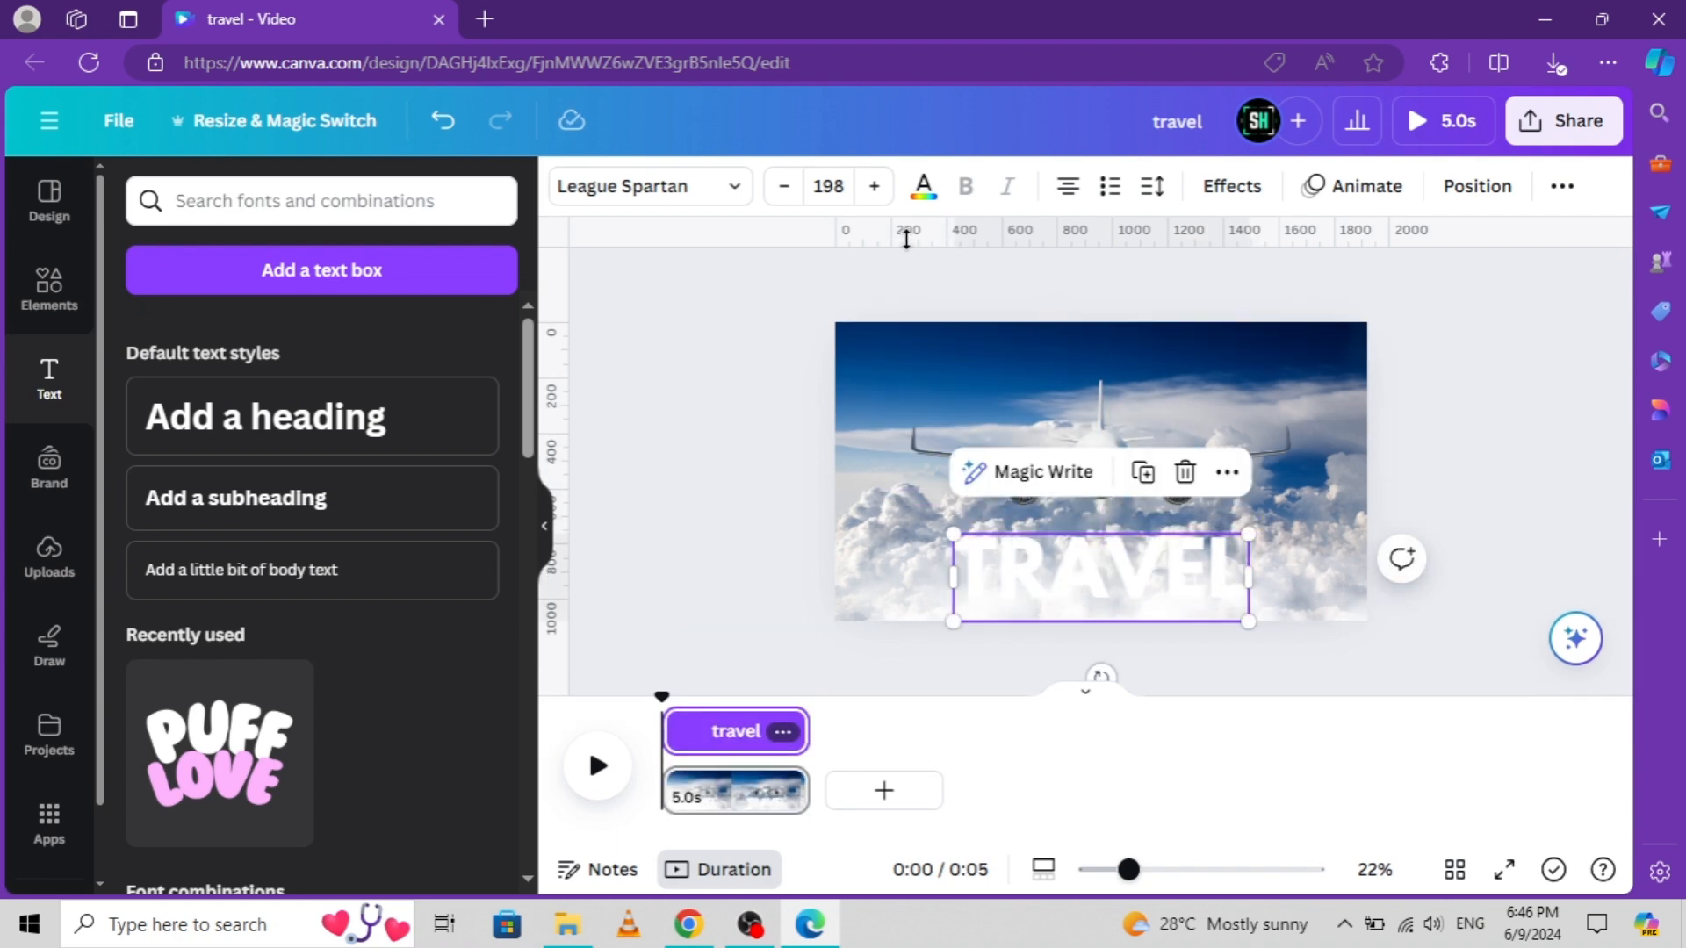
Apply the Lift effect to the heading with an intensity of 100
{"action": "left_click", "coordinate": [1232, 186]}
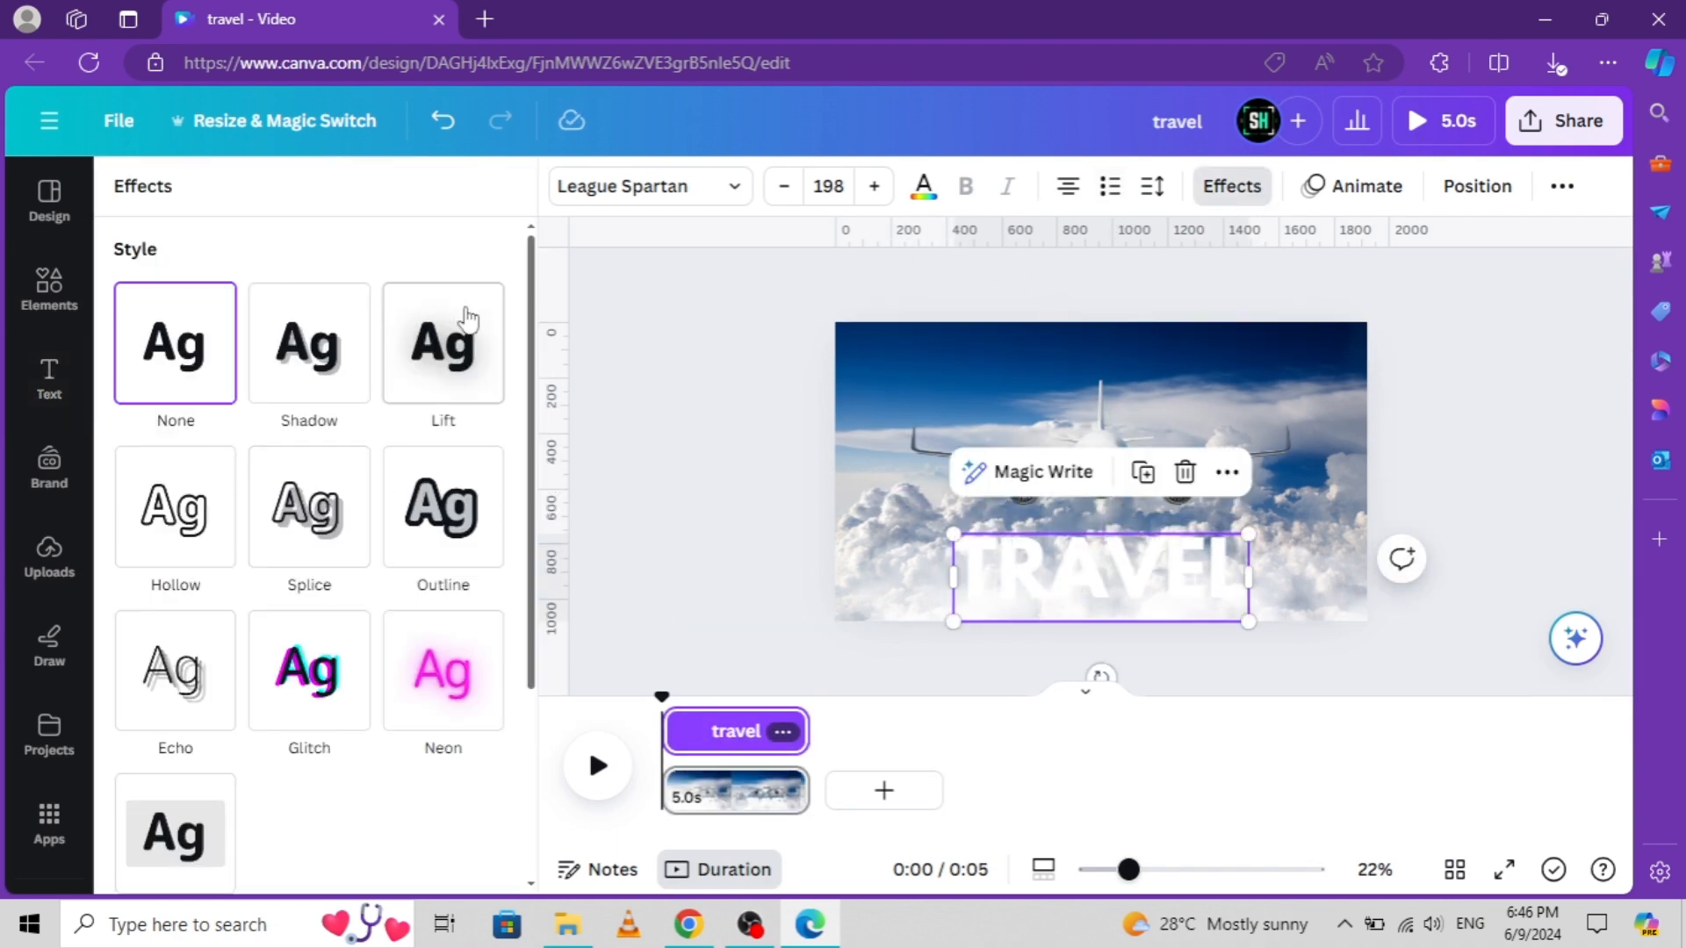
{"action": "left_click", "coordinate": [427, 348]}
{"action": "left_click_drag", "start_coordinate": [265, 524], "coordinate": [631, 507]}
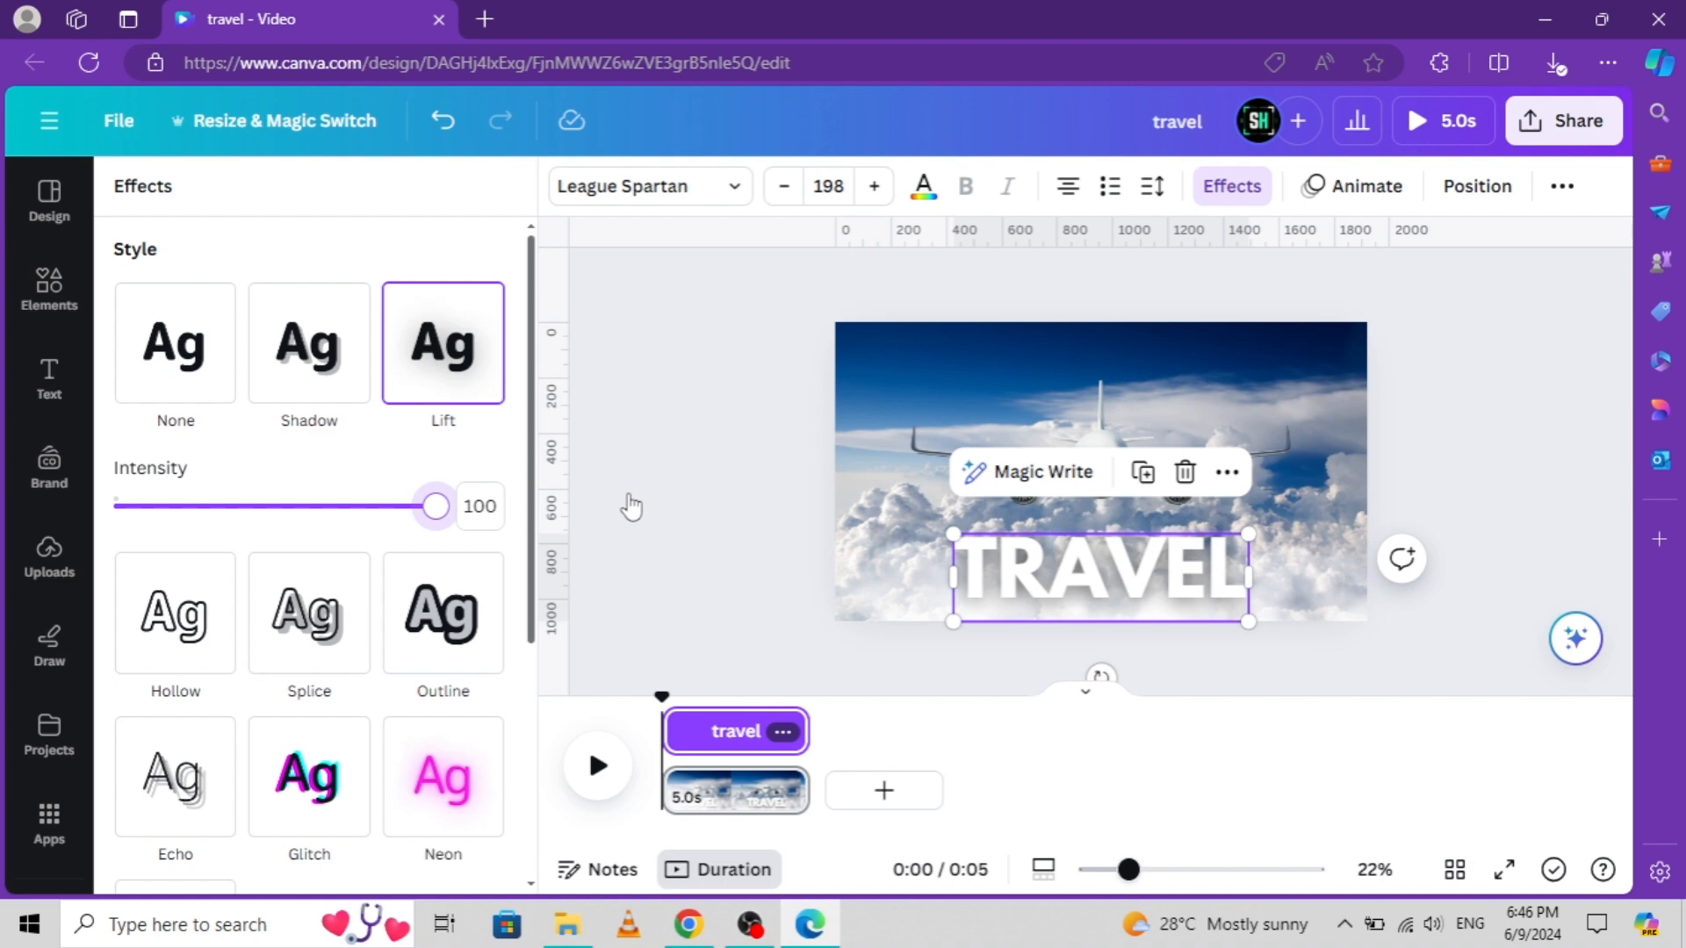
{"action": "left_click", "coordinate": [760, 500]}
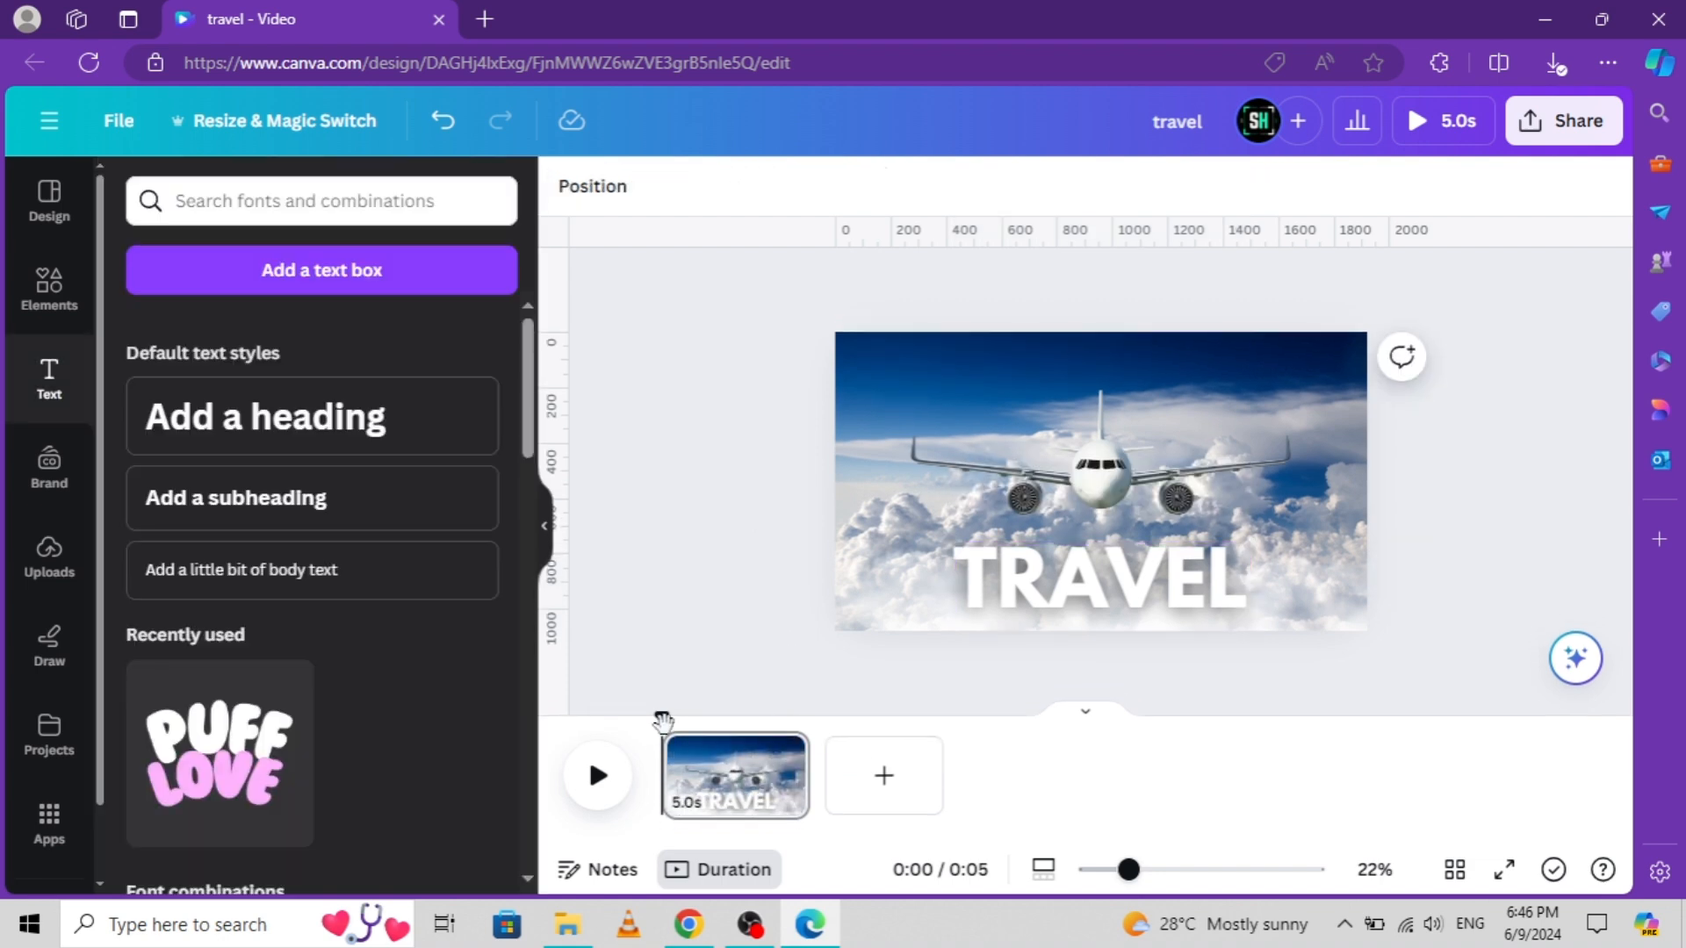
Shorten the page to 3.1 seconds and duplicate it
{"action": "left_click", "coordinate": [730, 773]}
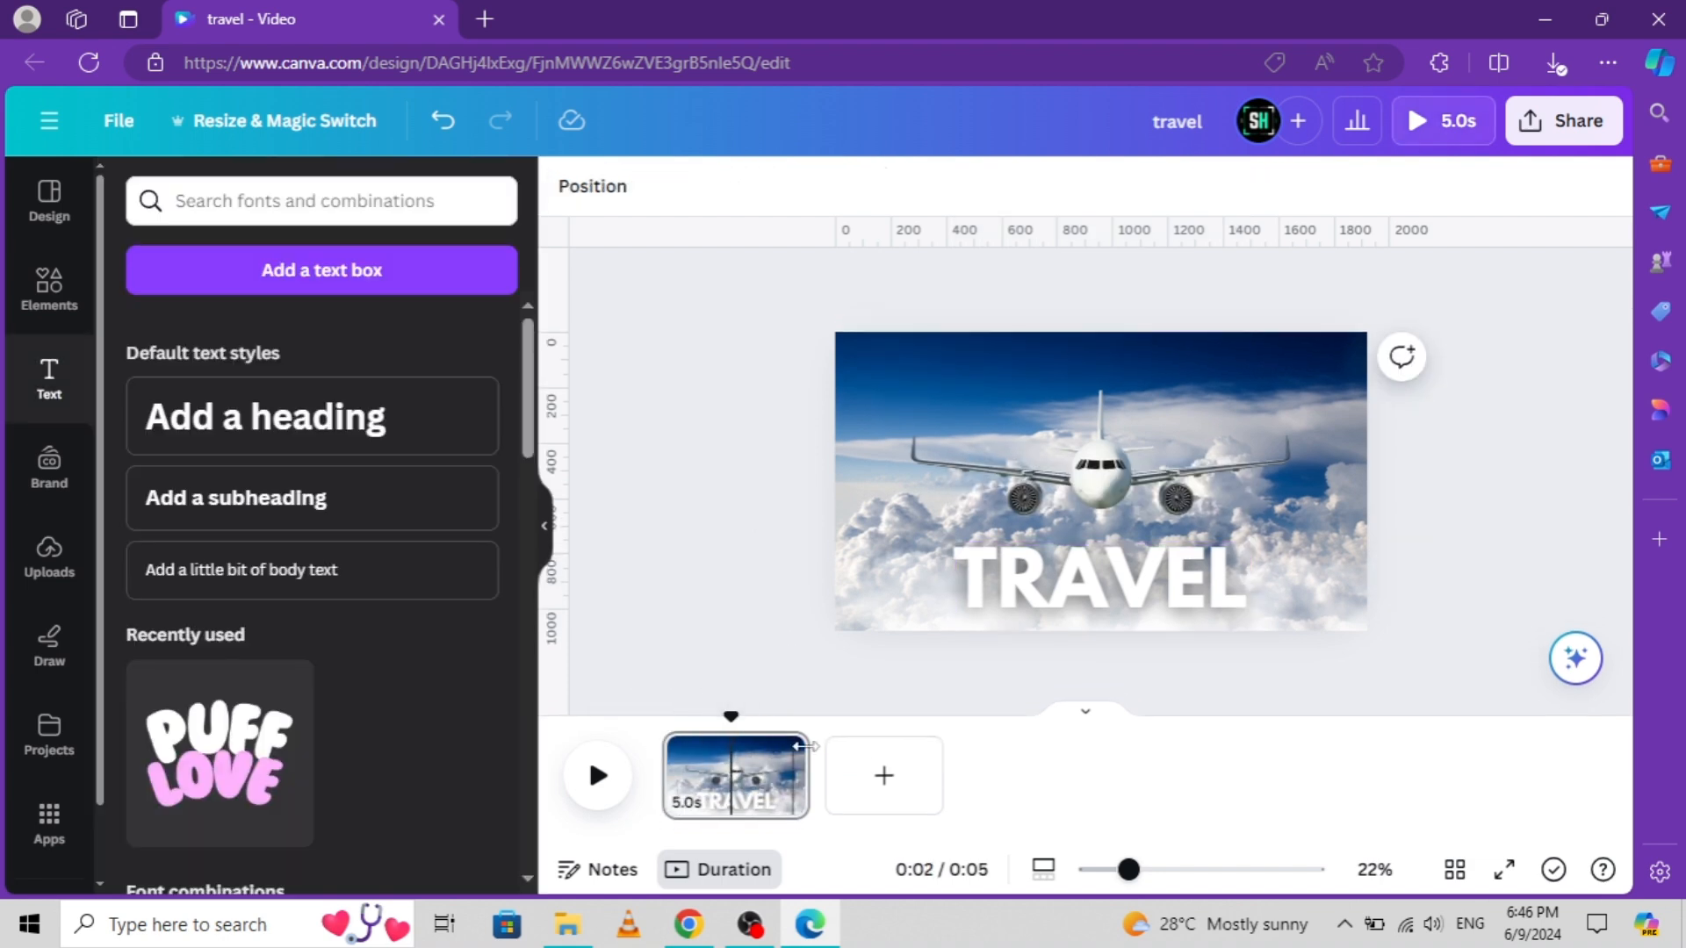
{"action": "left_click", "coordinate": [801, 770]}
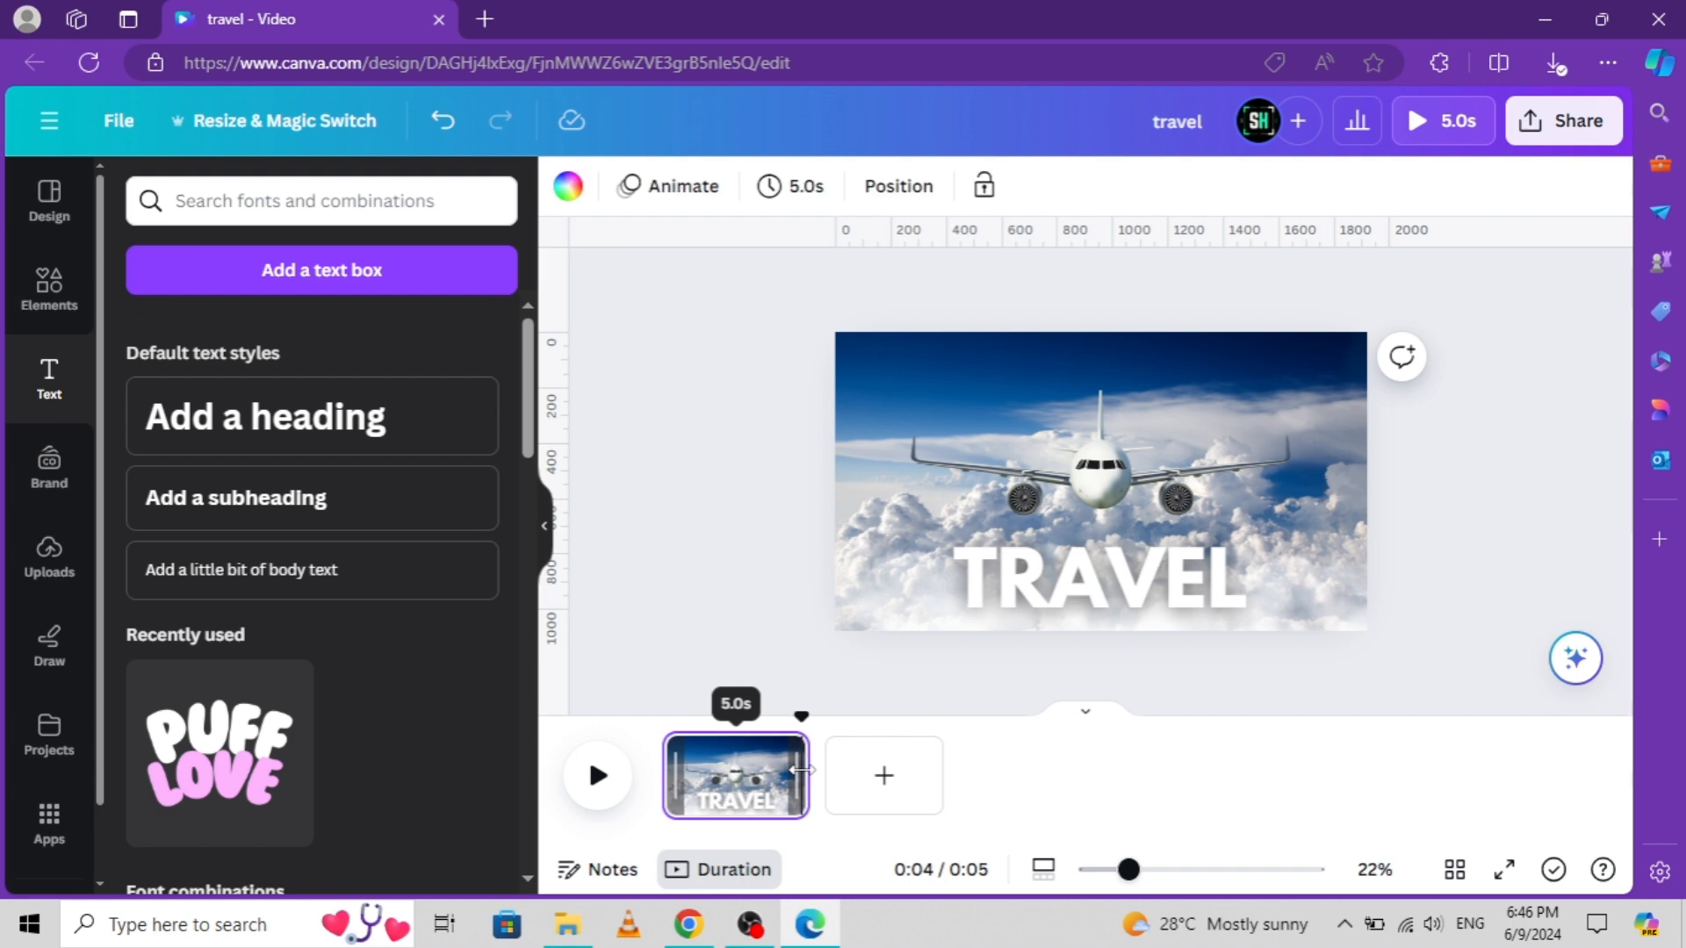
{"action": "left_click_drag", "start_coordinate": [796, 770], "coordinate": [741, 770]}
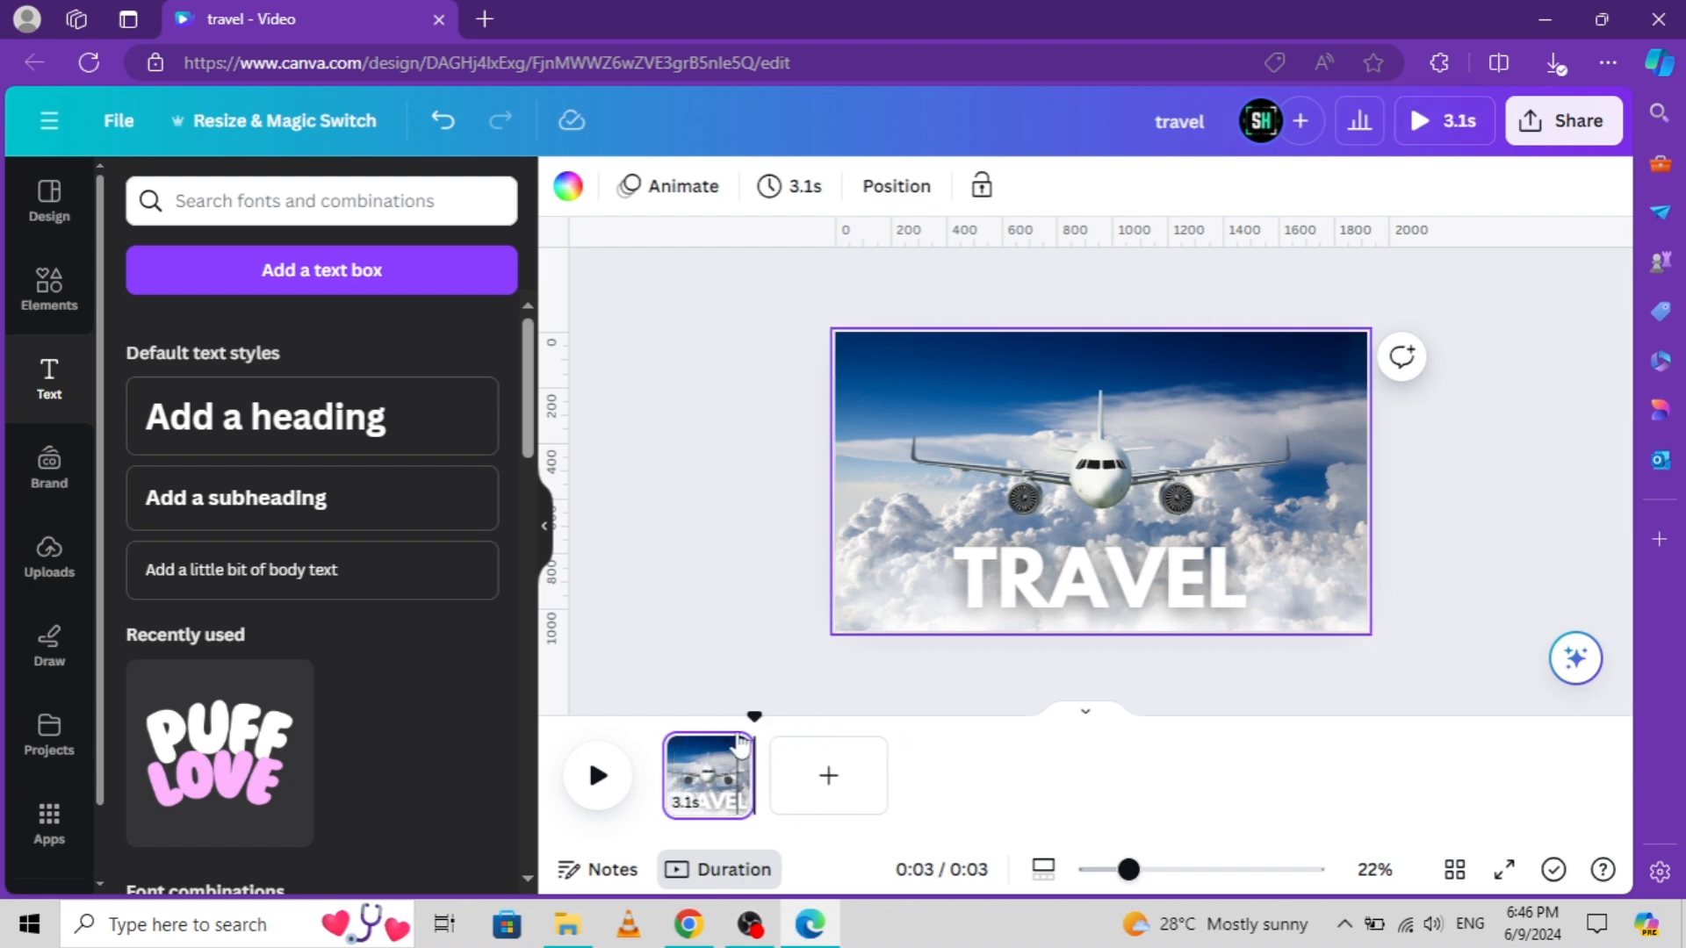
{"action": "right_click", "coordinate": [702, 771]}
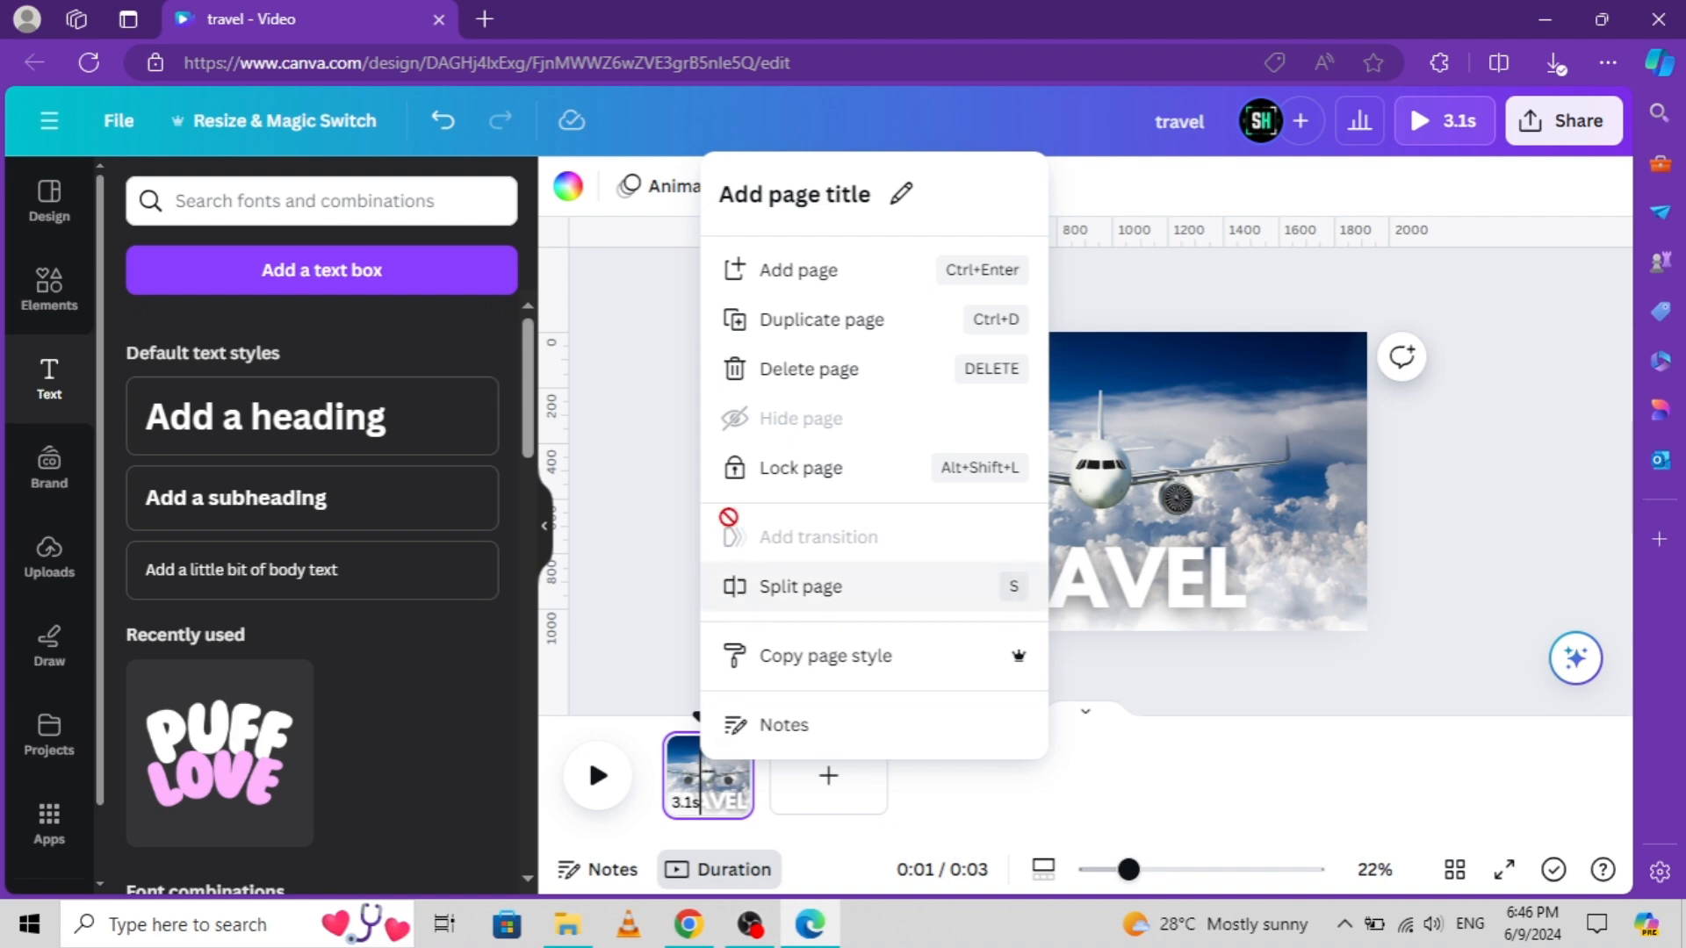
{"action": "left_click", "coordinate": [825, 330]}
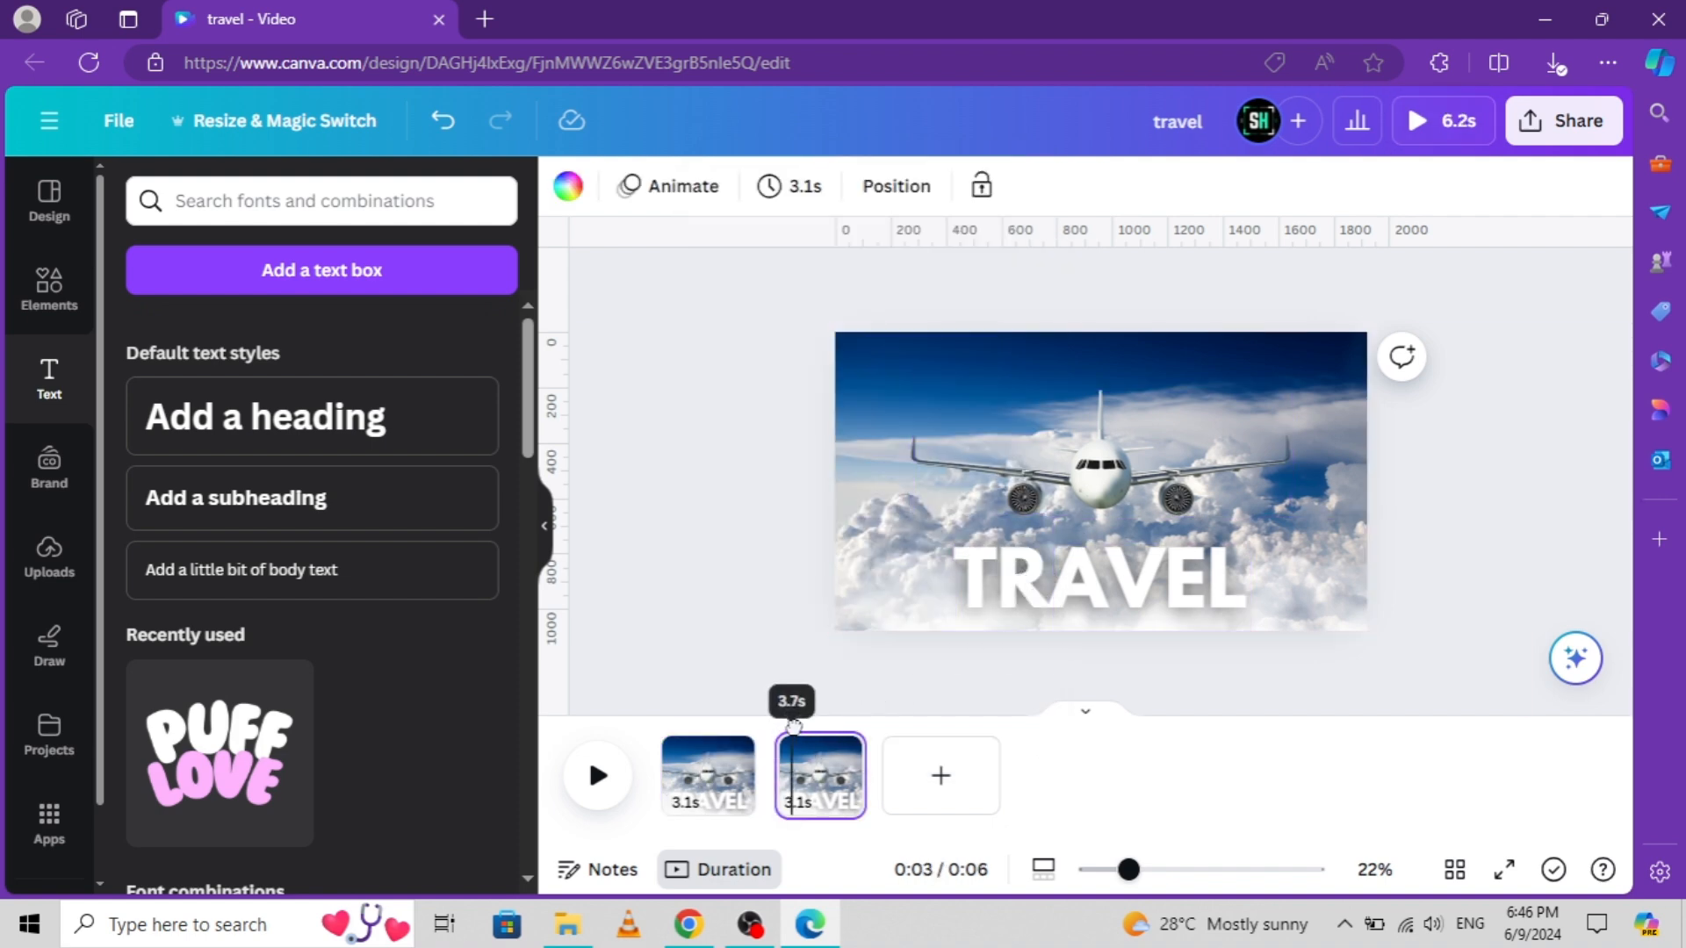
Apply the Baseline text animation to the TRAVEL heading on the first page, upward on both enter and exit, with the exit animation reversed
{"action": "left_click", "coordinate": [696, 764]}
{"action": "left_click", "coordinate": [1108, 580]}
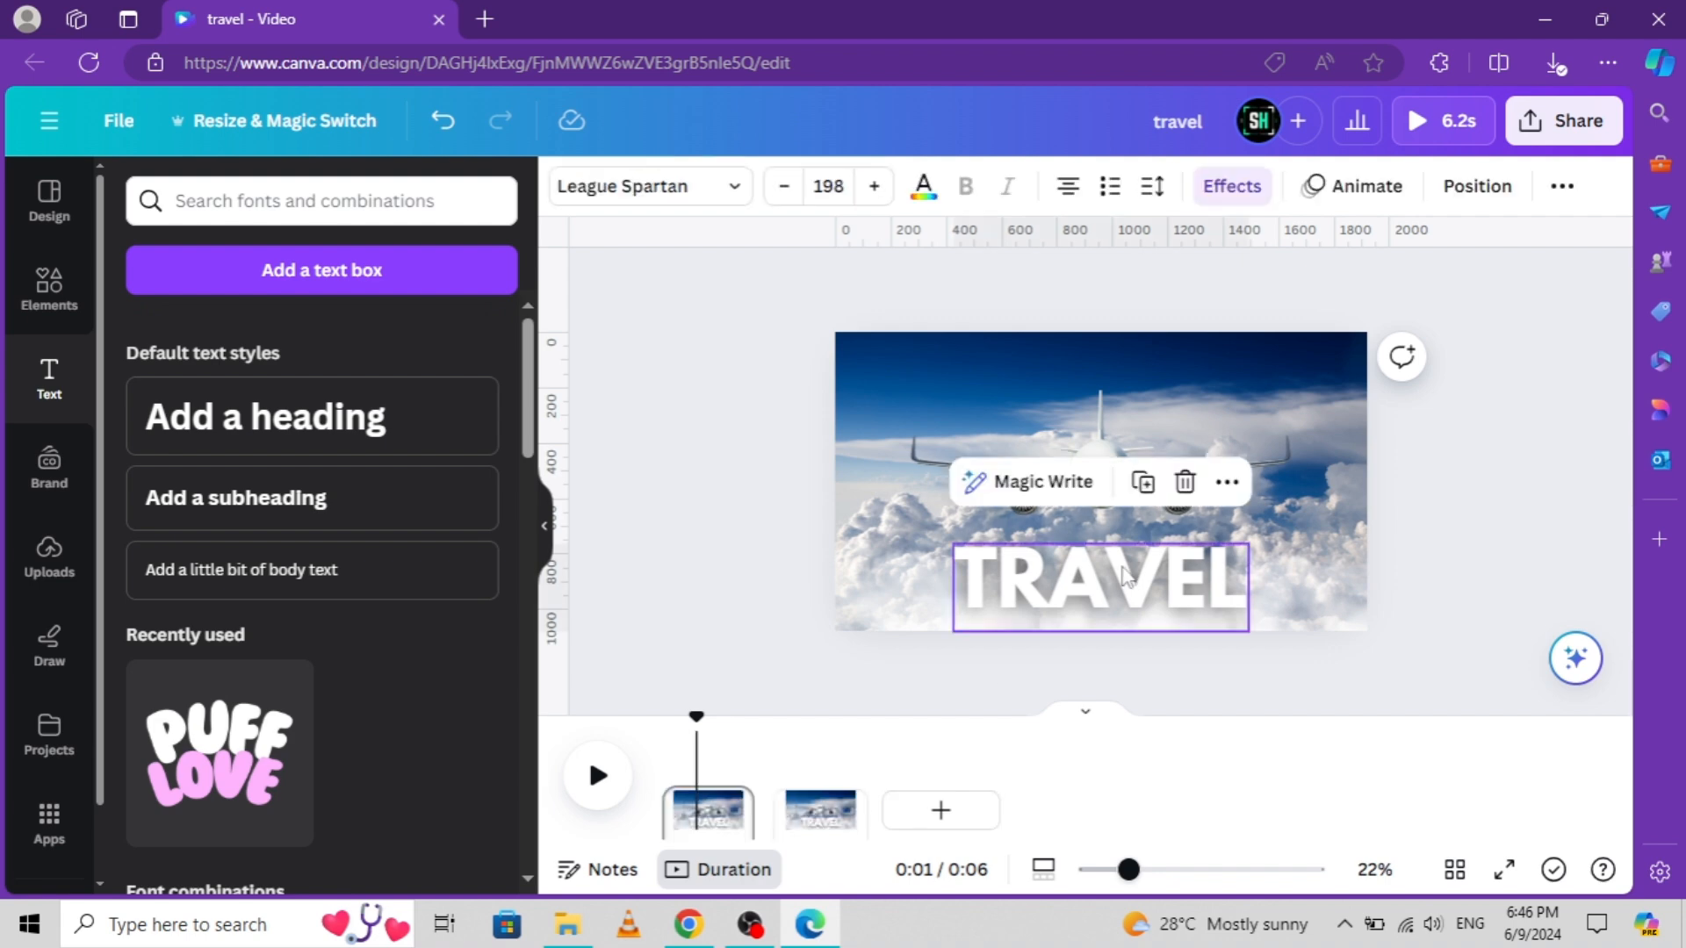
{"action": "left_click", "coordinate": [1365, 187]}
{"action": "scroll", "coordinate": [377, 753], "scroll_direction": "down", "scroll_amount": 3}
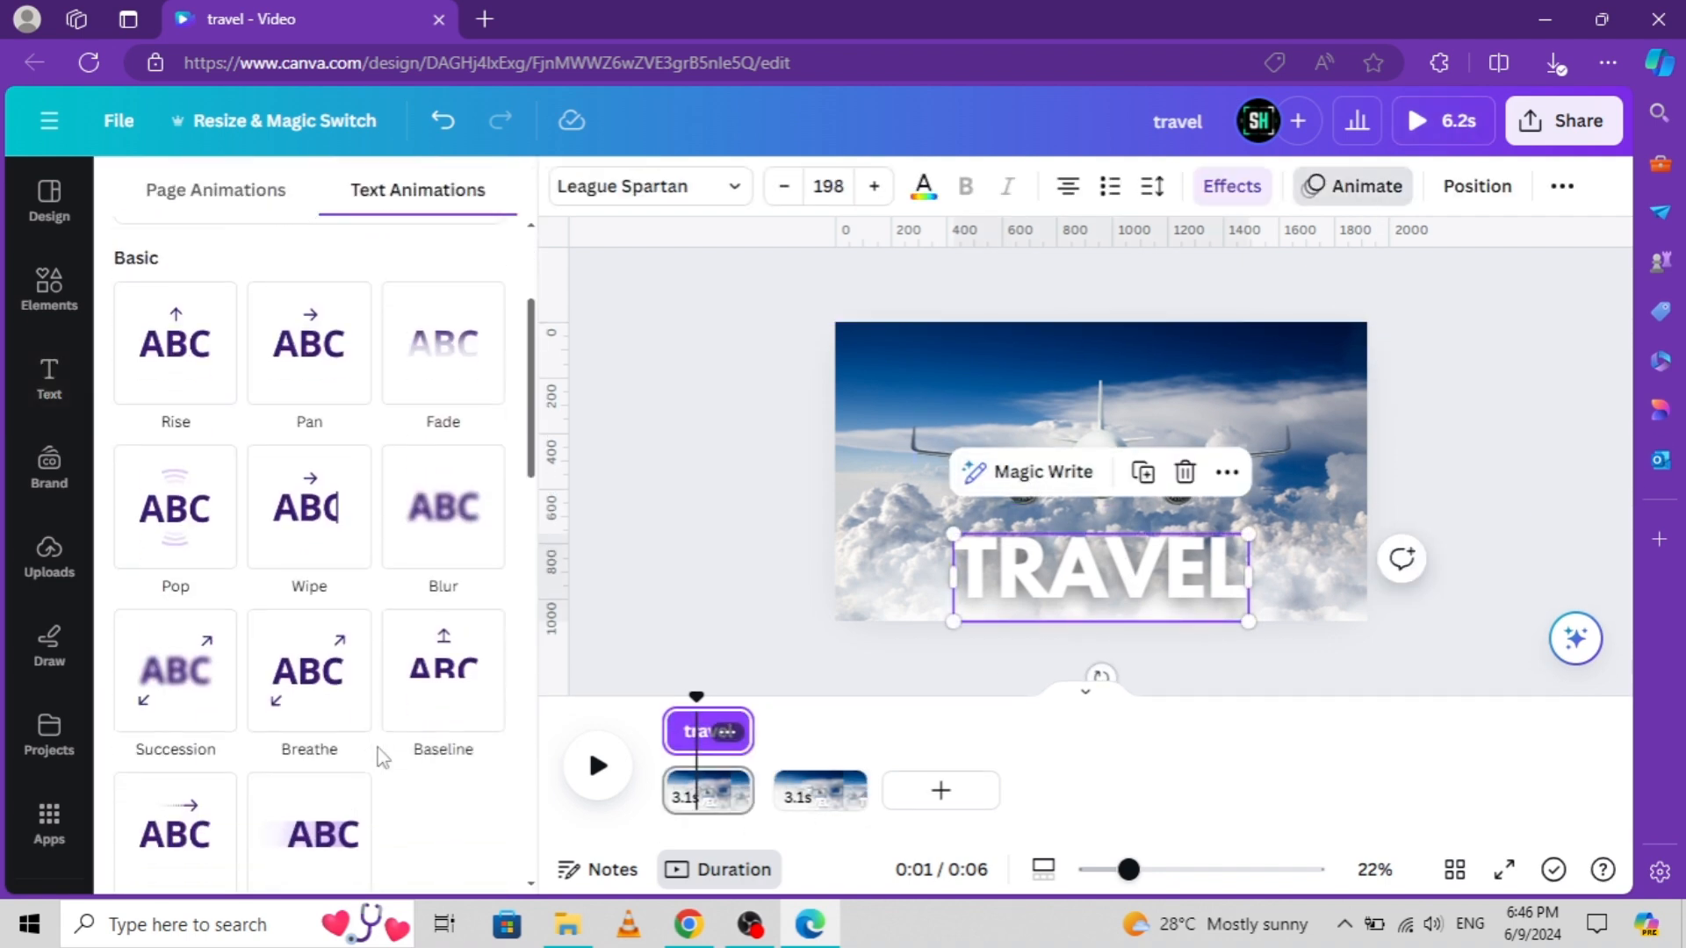
{"action": "left_click", "coordinate": [444, 624]}
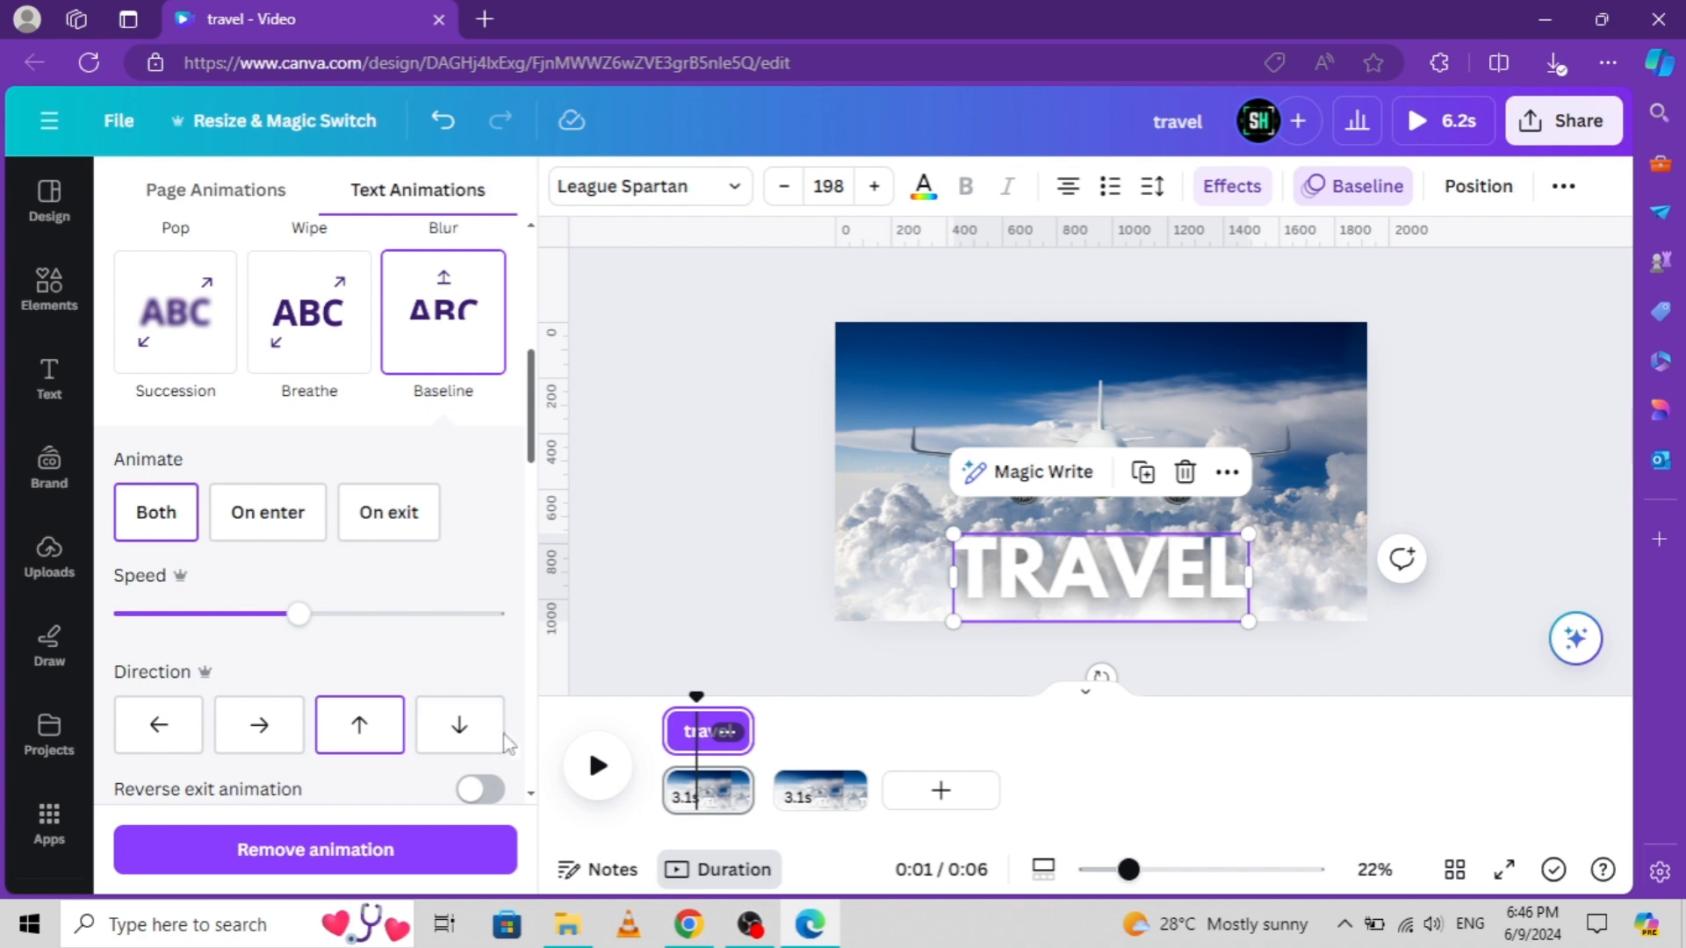
{"action": "left_click", "coordinate": [474, 789]}
{"action": "left_click", "coordinate": [772, 538]}
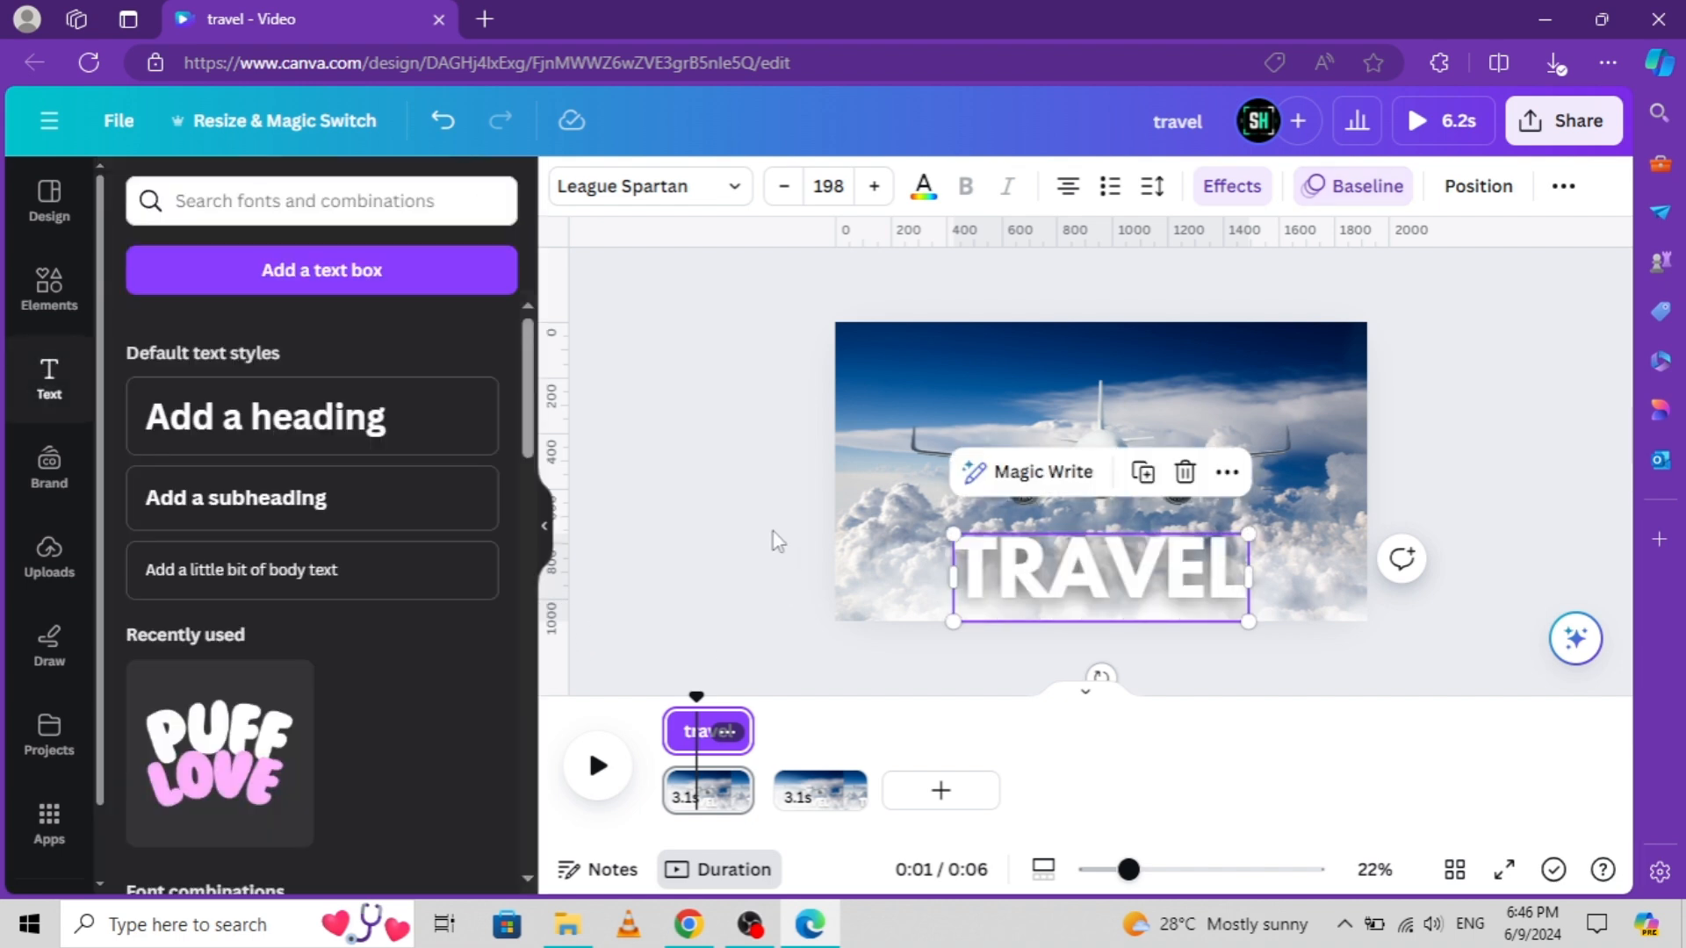
Replace the heading text on the second page with "to"
{"action": "left_click", "coordinate": [834, 751]}
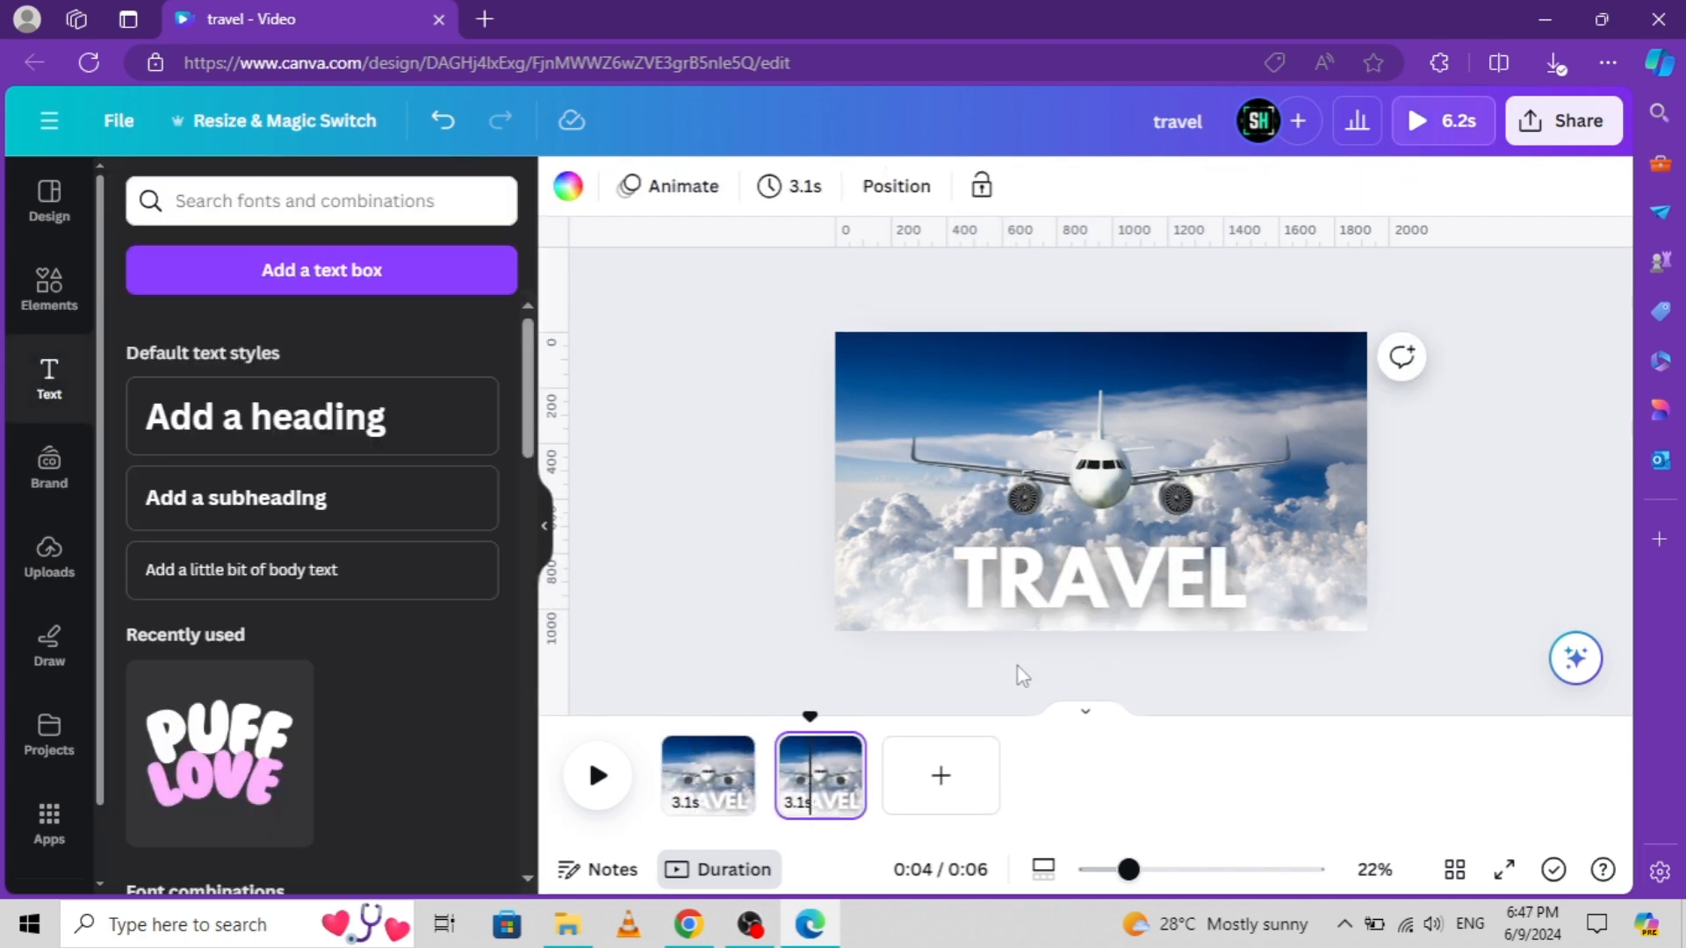
{"action": "left_click", "coordinate": [1089, 573]}
{"action": "left_click", "coordinate": [1088, 572]}
{"action": "type", "text": "to"}
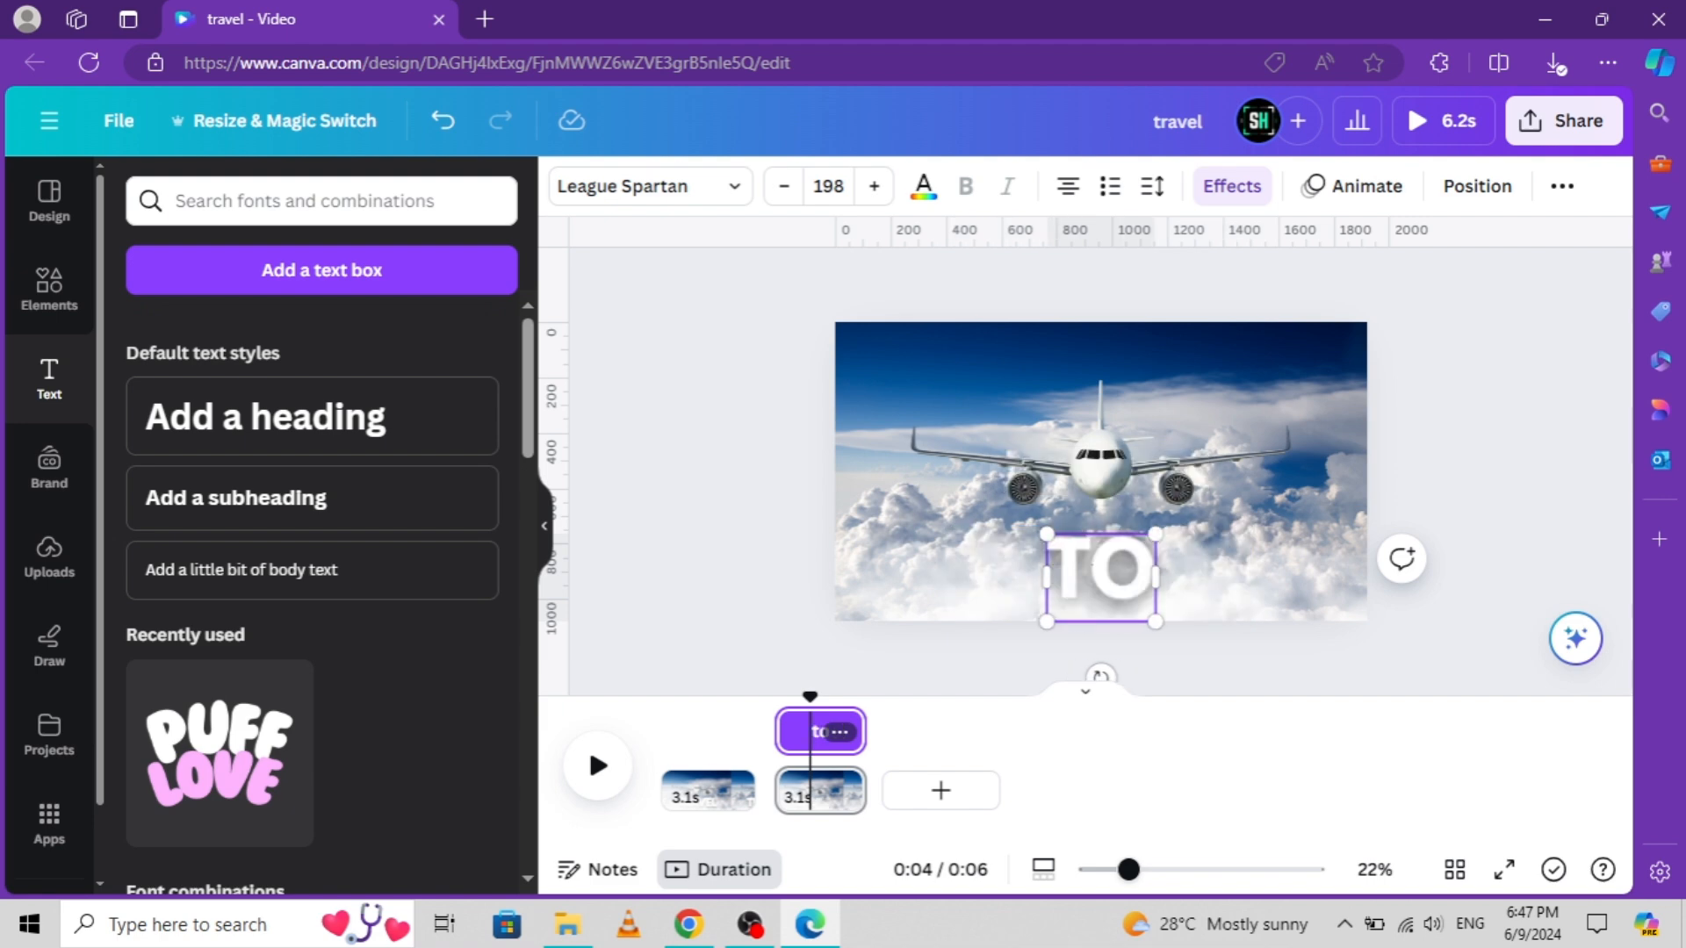
Apply the Baseline text animation to the TO heading on the second page, on both enter and exit
{"action": "left_click", "coordinate": [1350, 202]}
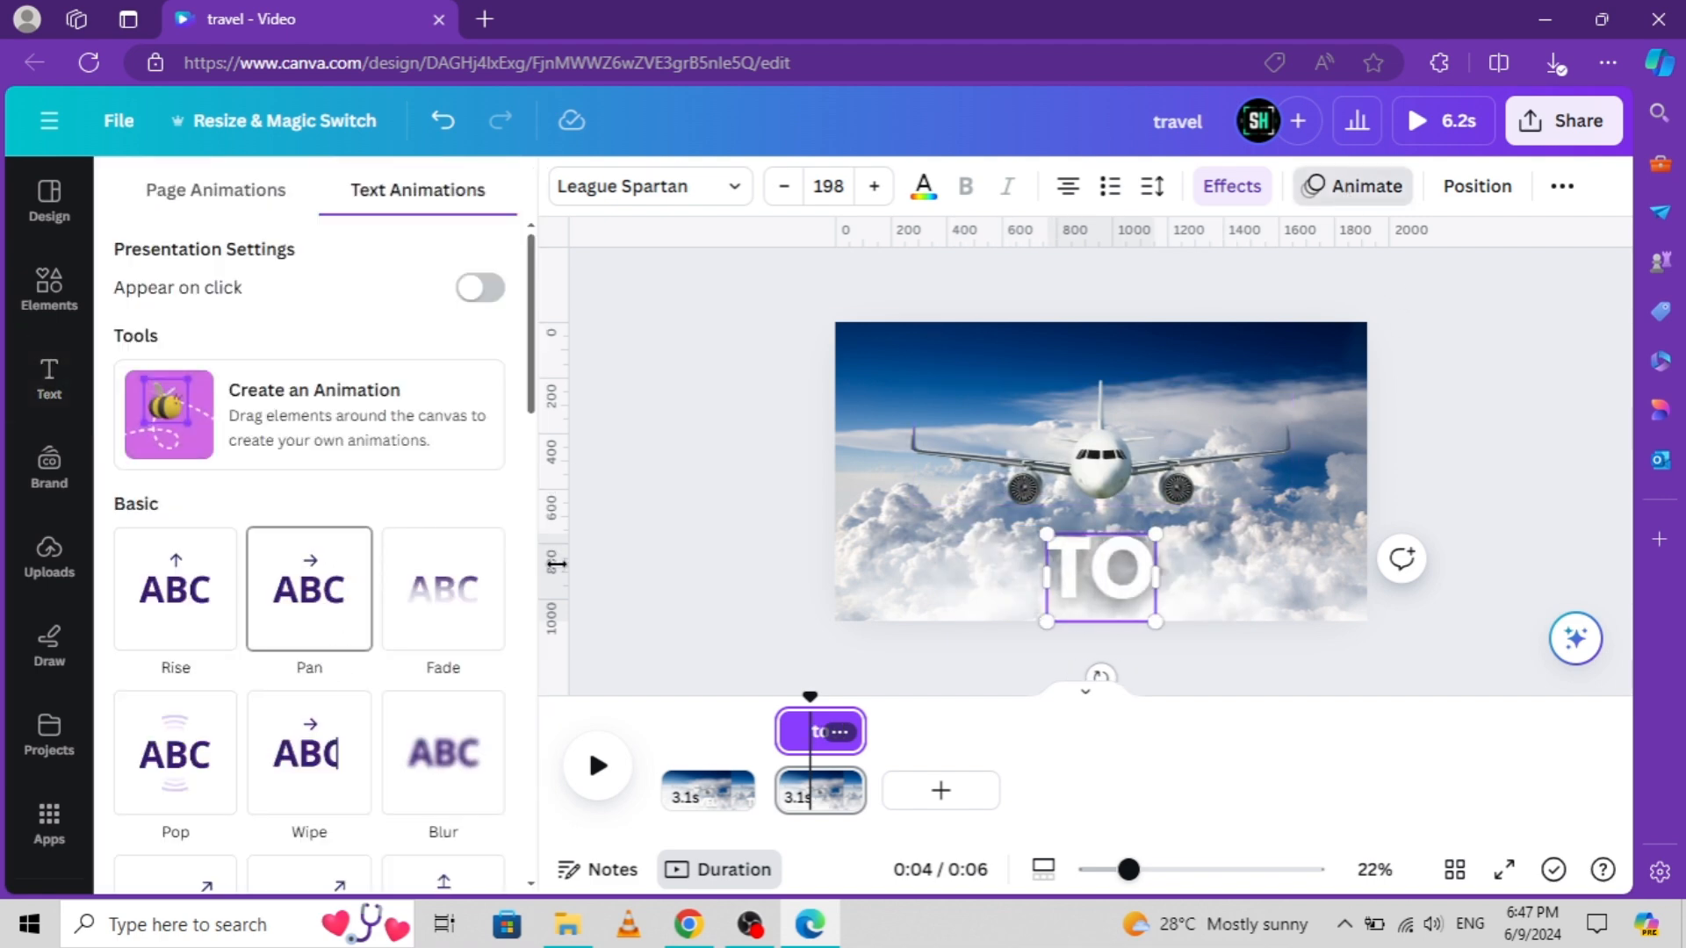
{"action": "scroll", "coordinate": [389, 691], "scroll_direction": "down", "scroll_amount": 6}
{"action": "scroll", "coordinate": [389, 691], "scroll_direction": "down", "scroll_amount": 3}
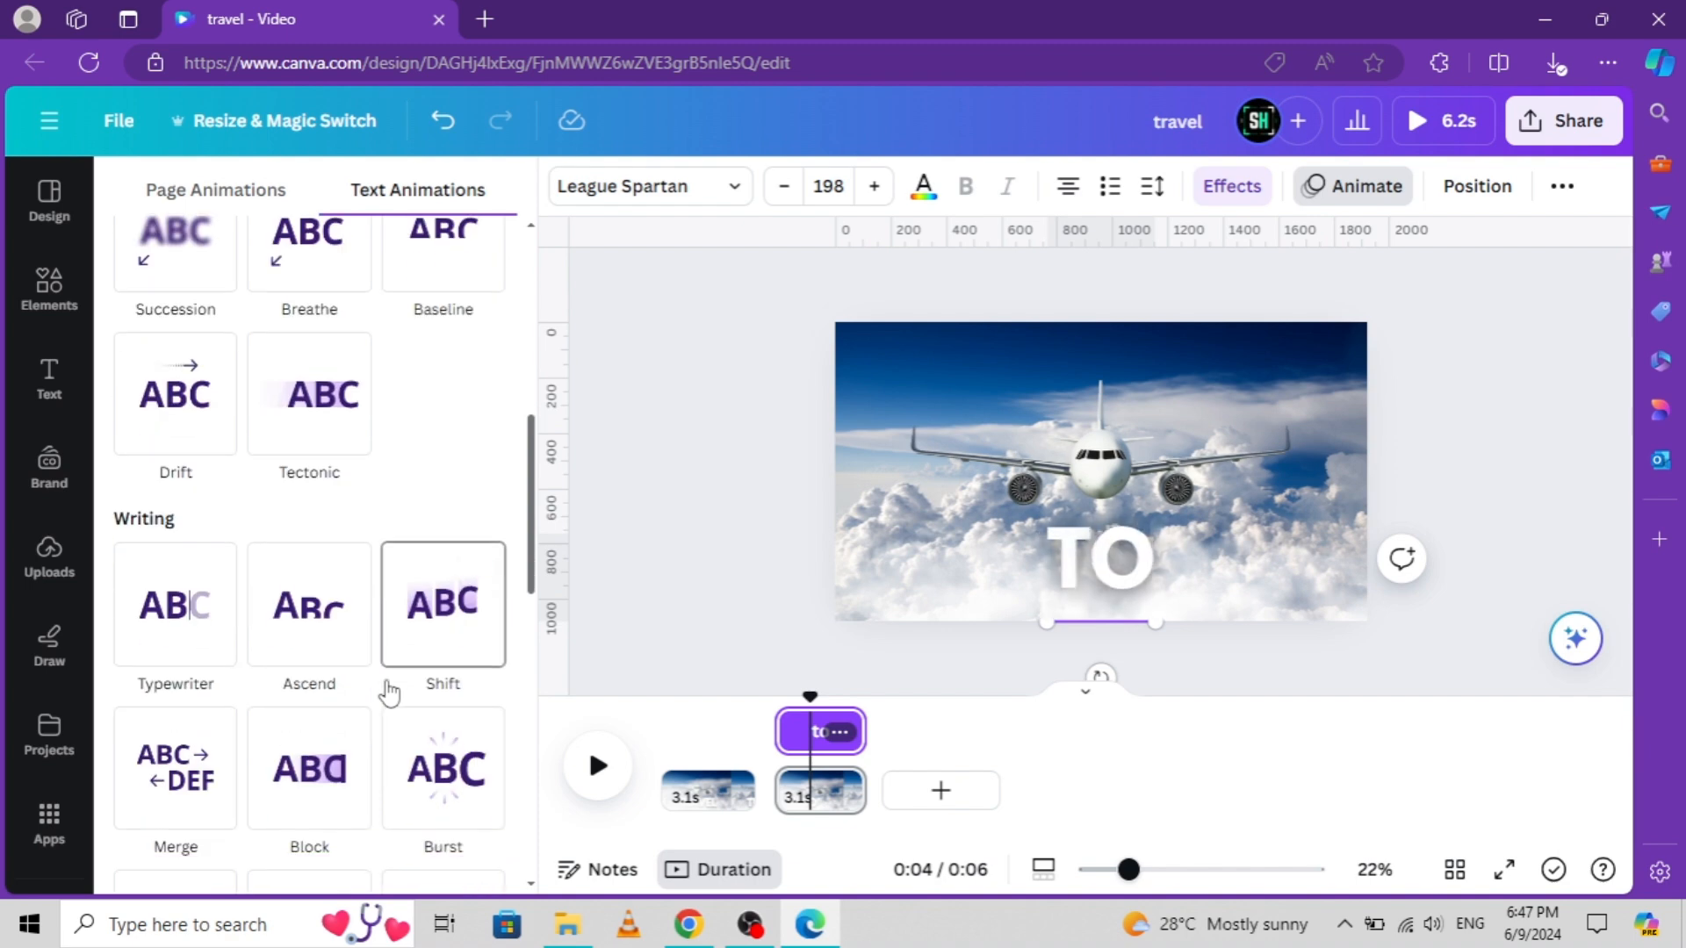
{"action": "scroll", "coordinate": [388, 694], "scroll_direction": "up", "scroll_amount": 3}
{"action": "left_click", "coordinate": [451, 389]}
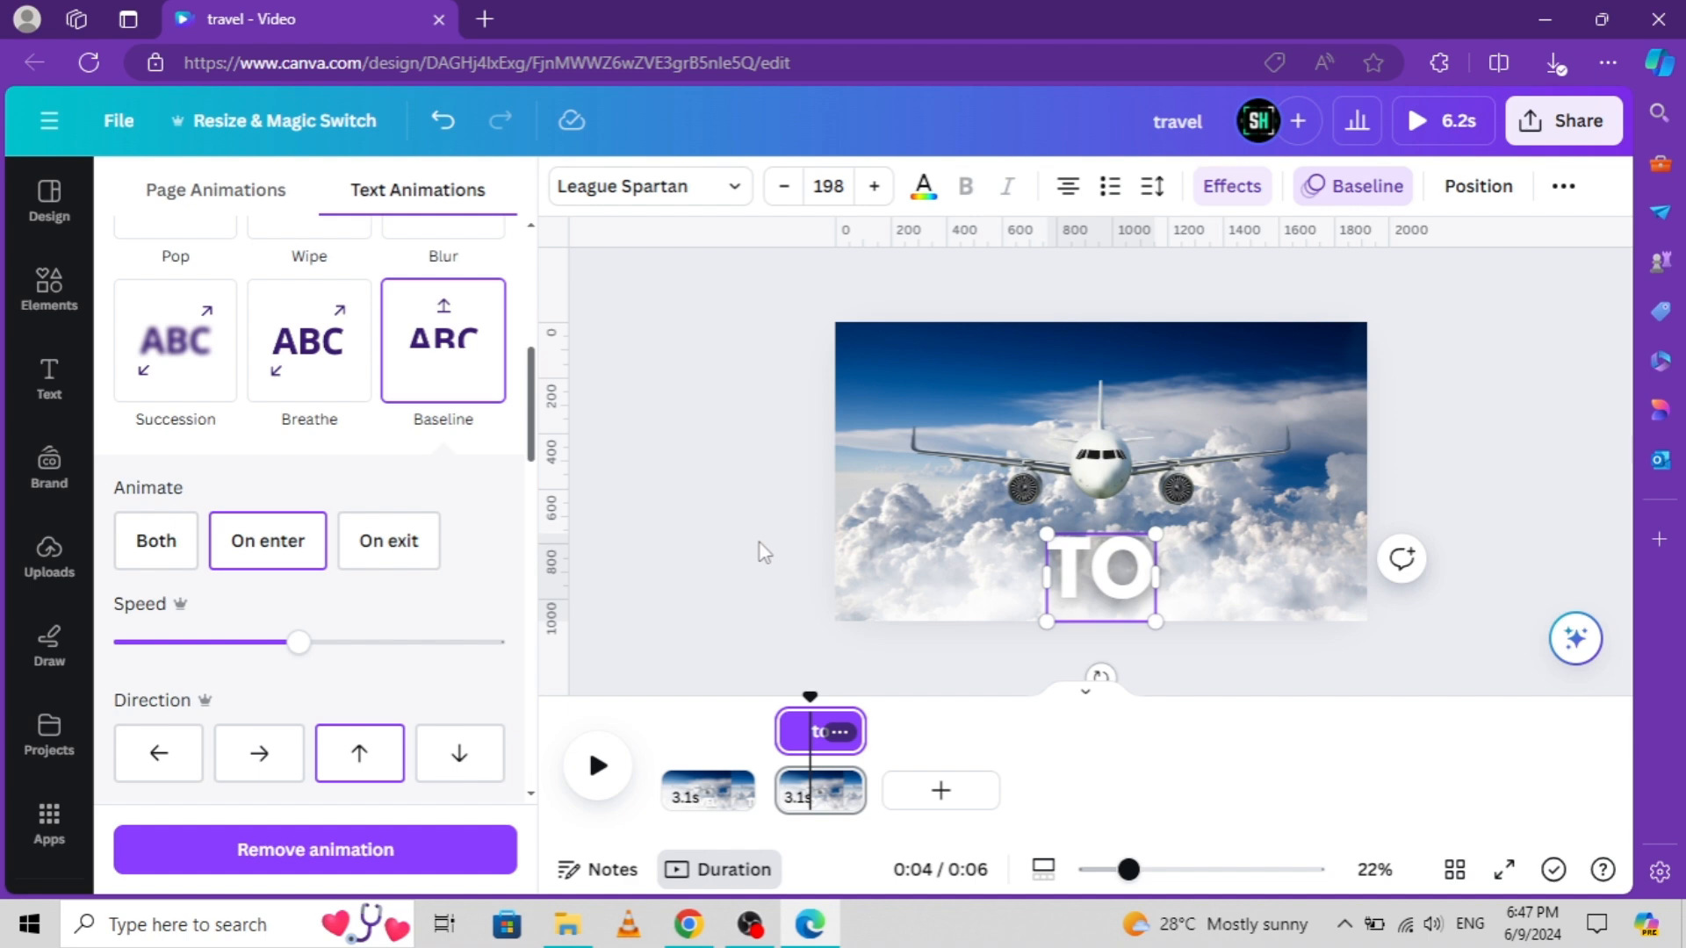
{"action": "left_click", "coordinate": [164, 552]}
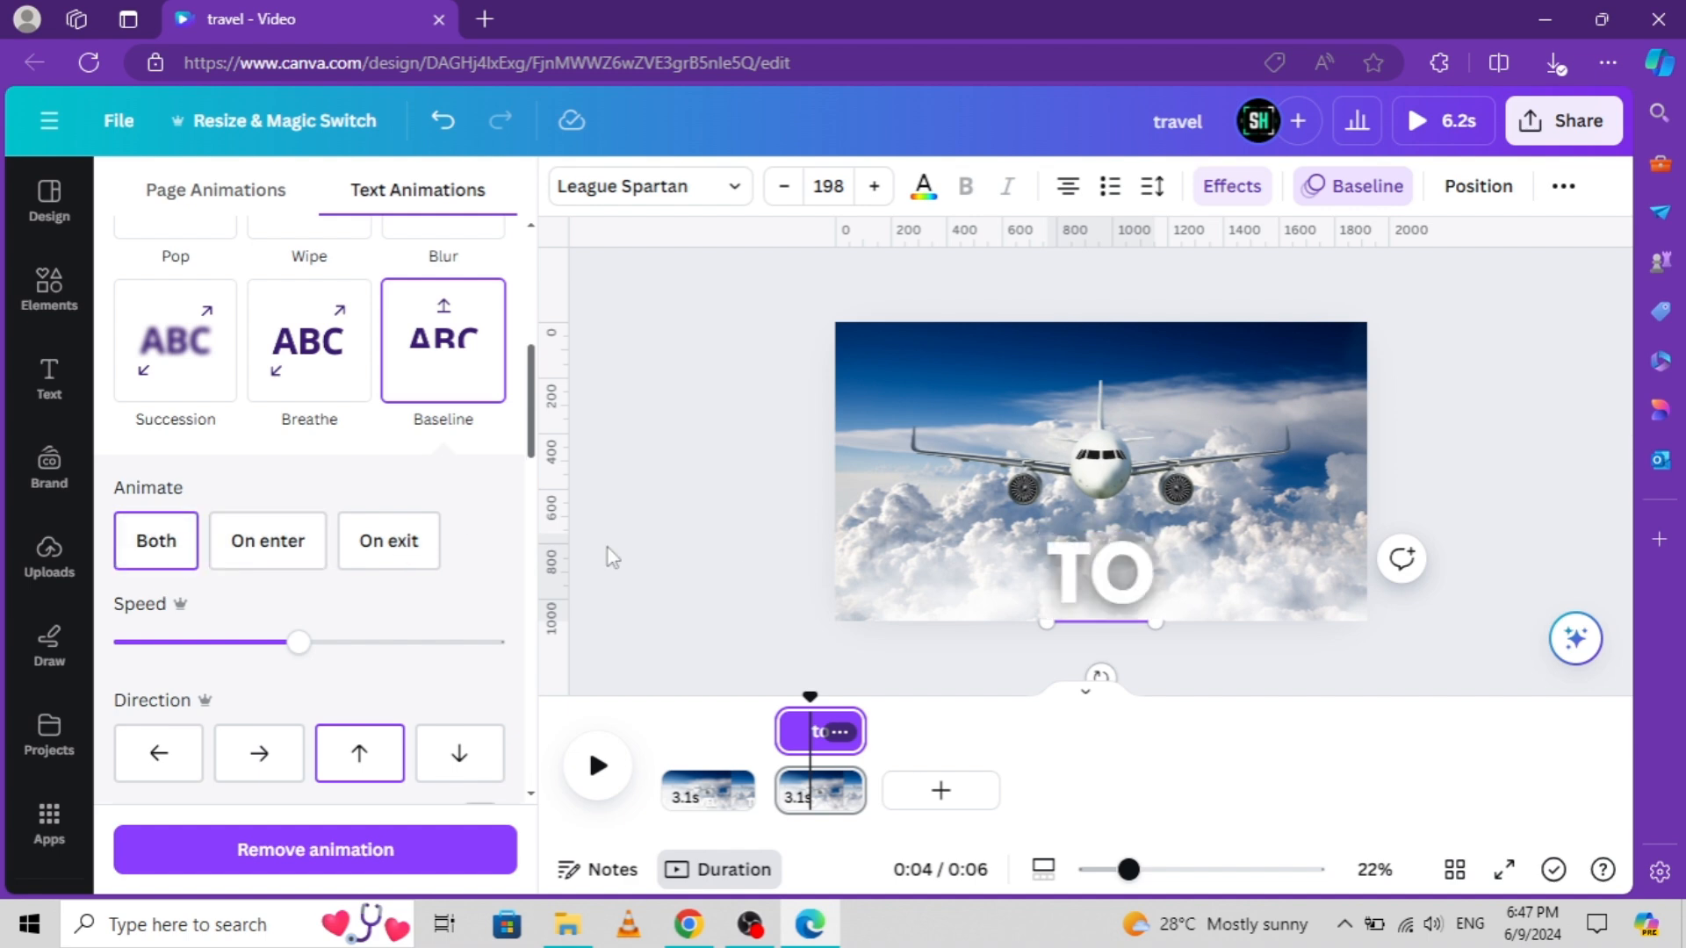
{"action": "left_click", "coordinate": [673, 572]}
Move the foreground cloud images on the second page from the lower edge up to the page's upper edge
{"action": "left_click", "coordinate": [866, 625]}
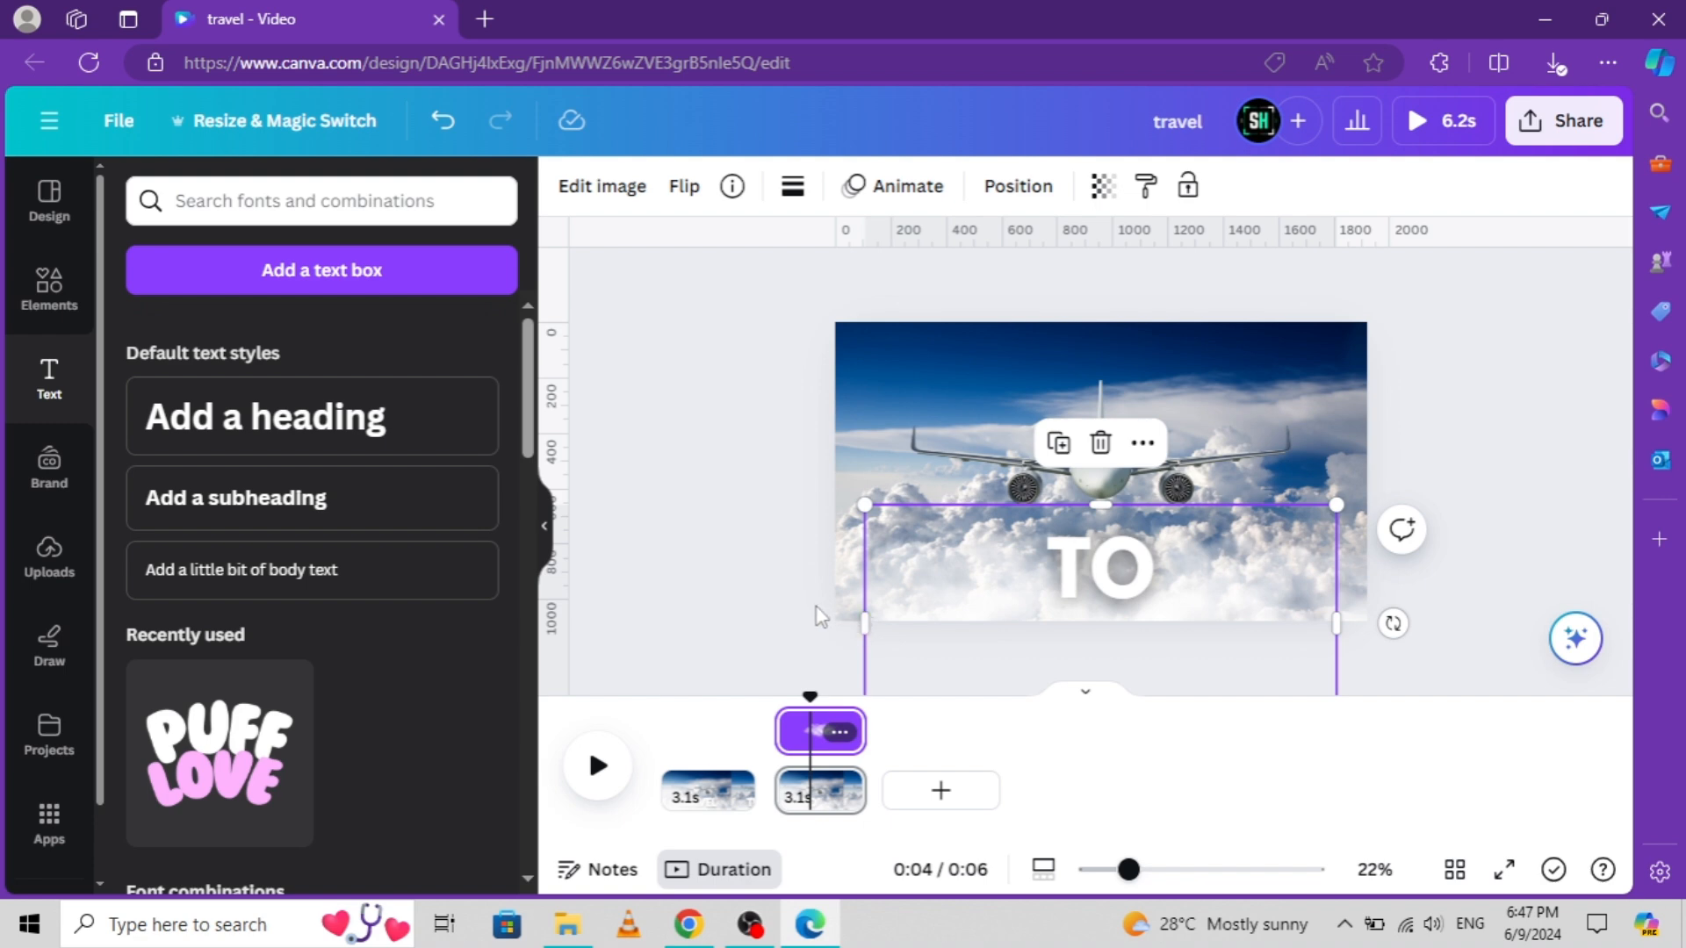
{"action": "left_click_drag", "start_coordinate": [976, 615], "coordinate": [972, 308]}
{"action": "left_click", "coordinate": [879, 645]}
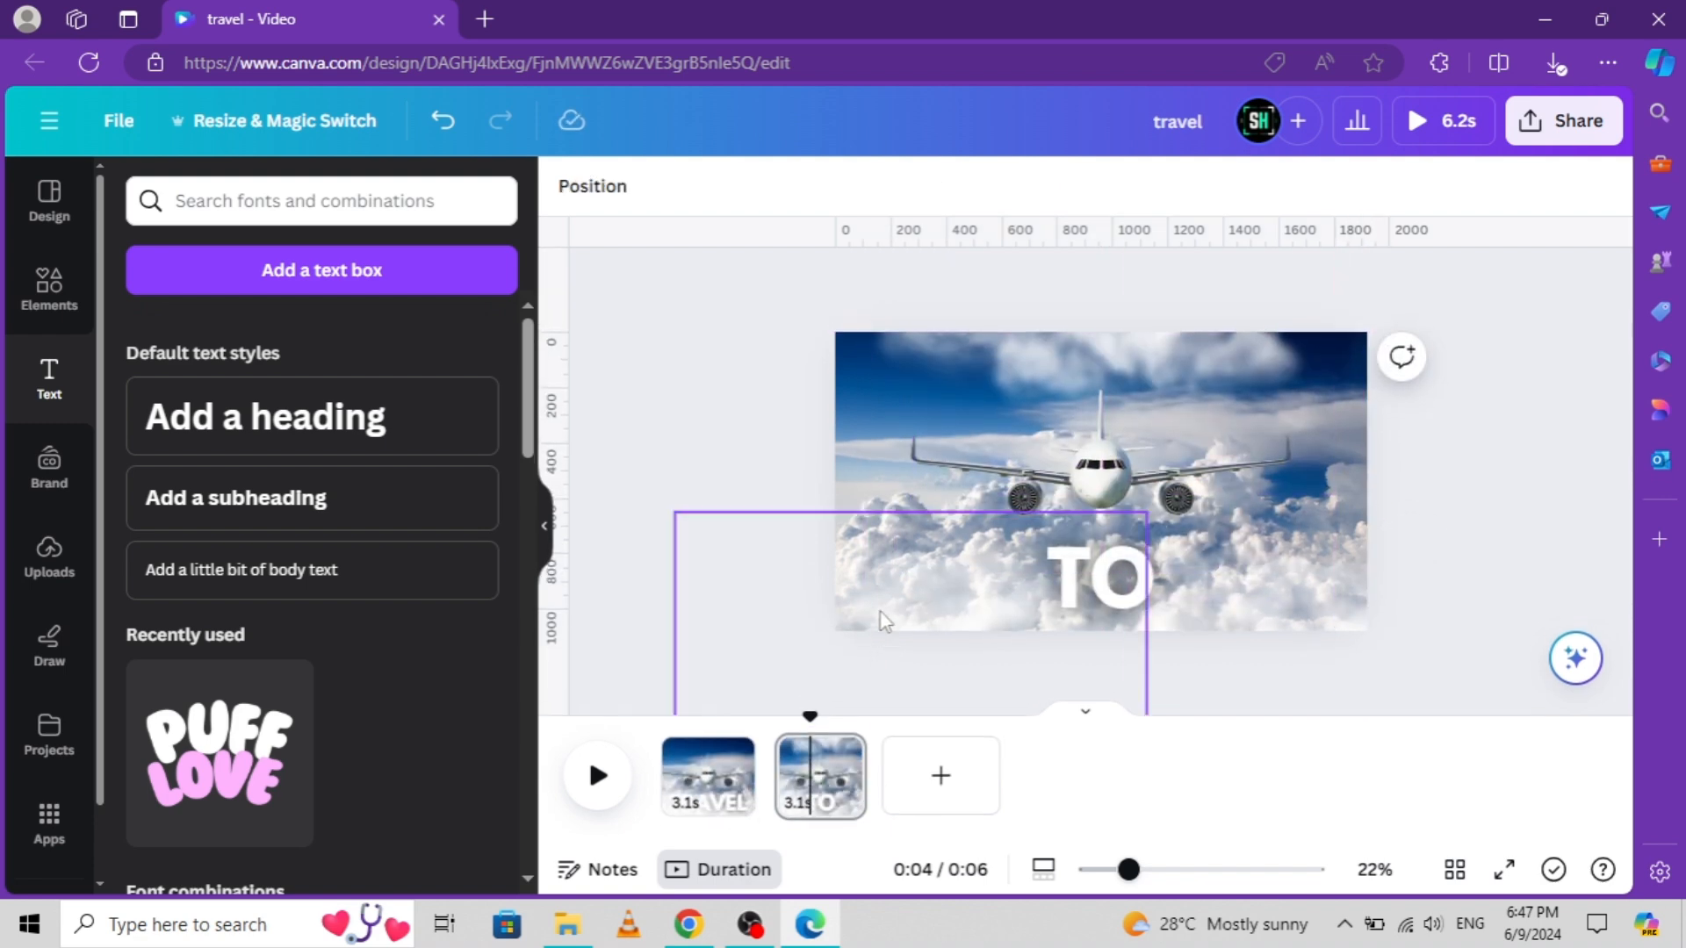
{"action": "left_click", "coordinate": [882, 619]}
{"action": "left_click_drag", "start_coordinate": [882, 619], "coordinate": [1374, 342]}
Shift the TO heading and the airplane slightly down on the second page
{"action": "left_click", "coordinate": [1105, 571]}
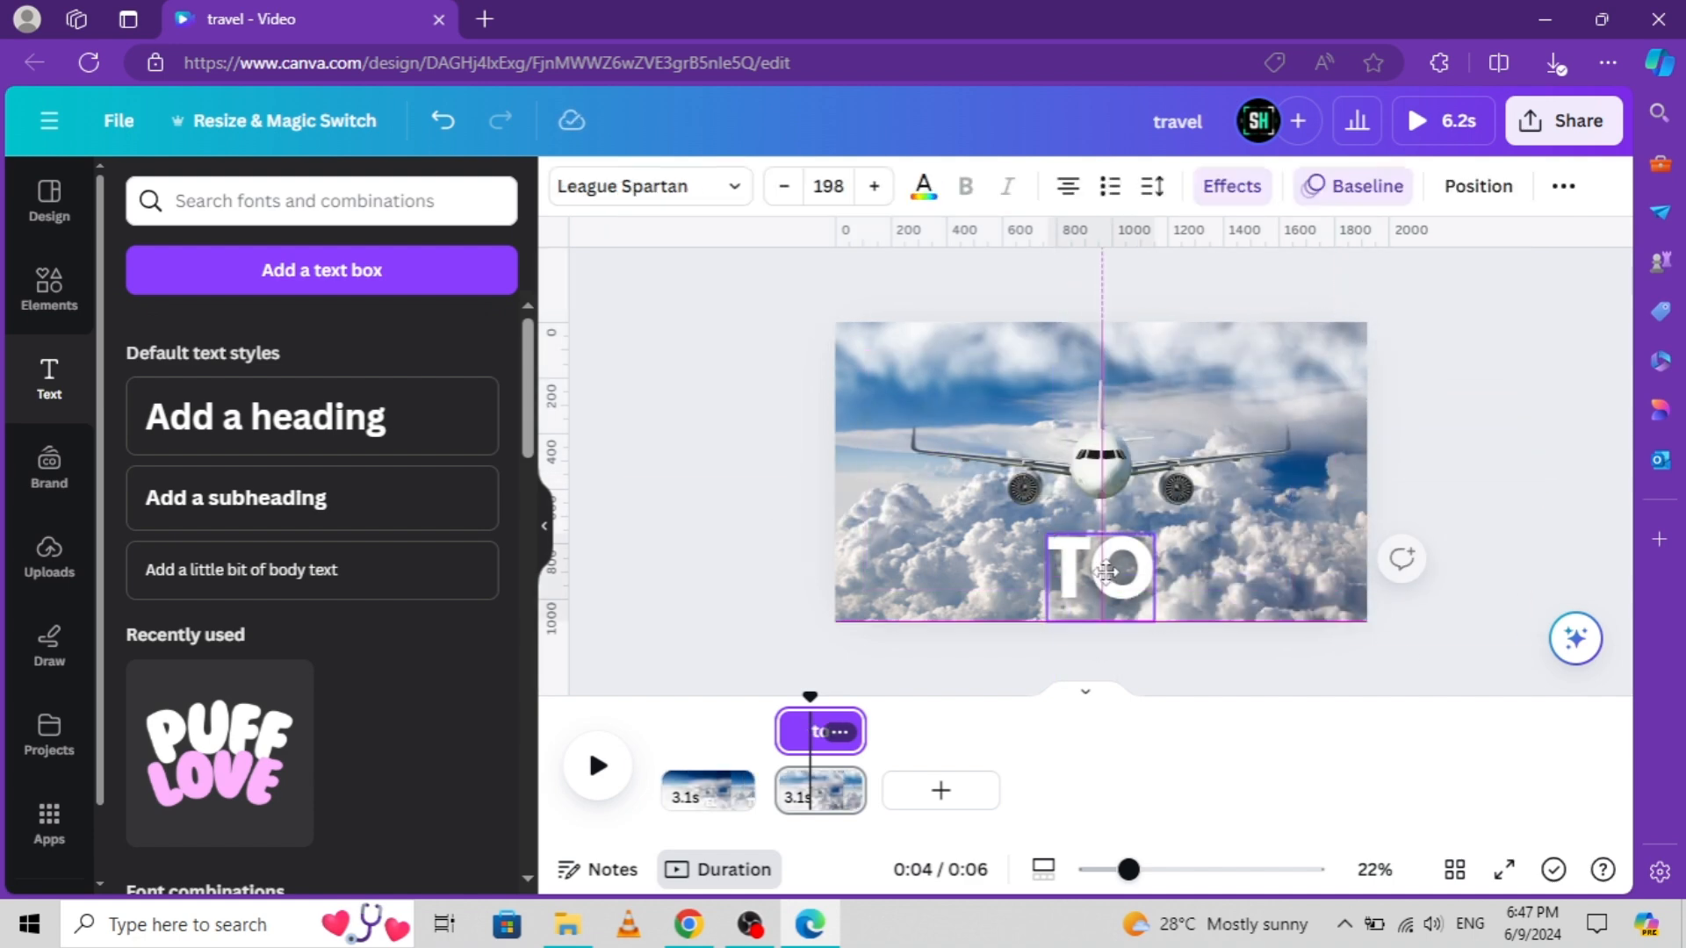
{"action": "left_click_drag", "start_coordinate": [1106, 571], "coordinate": [1105, 586]}
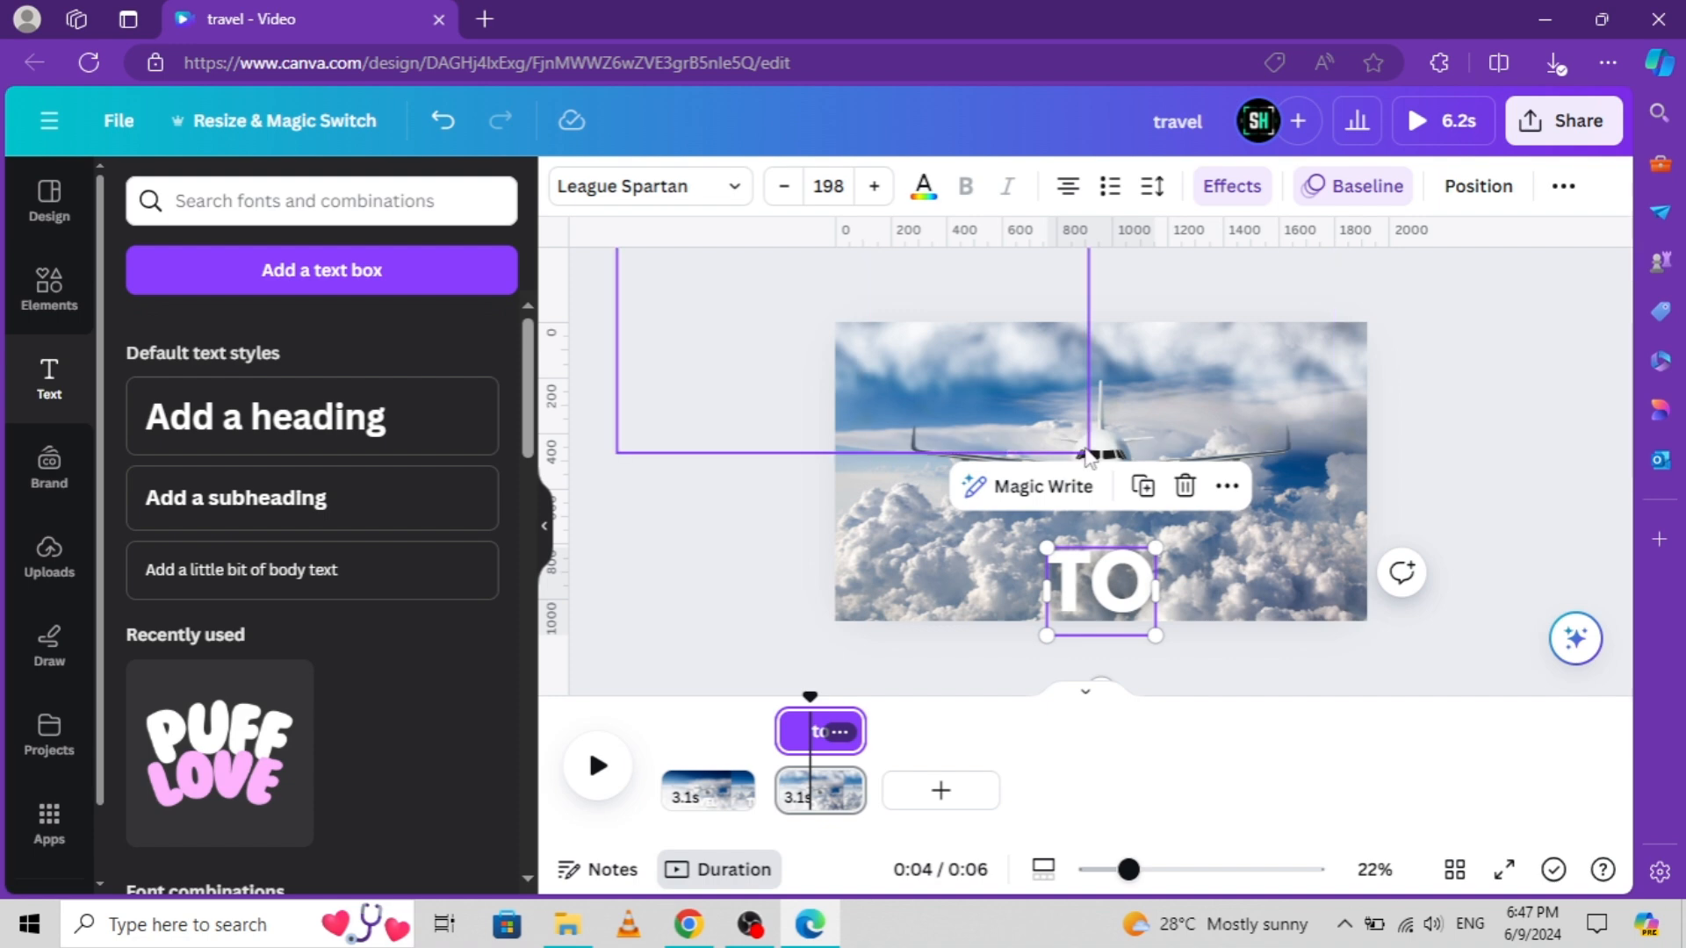
{"action": "mouse_move", "coordinate": [945, 463]}
{"action": "left_mouse_down"}
{"action": "mouse_move", "coordinate": [945, 489]}
{"action": "mouse_move", "coordinate": [945, 470]}
{"action": "left_mouse_up"}
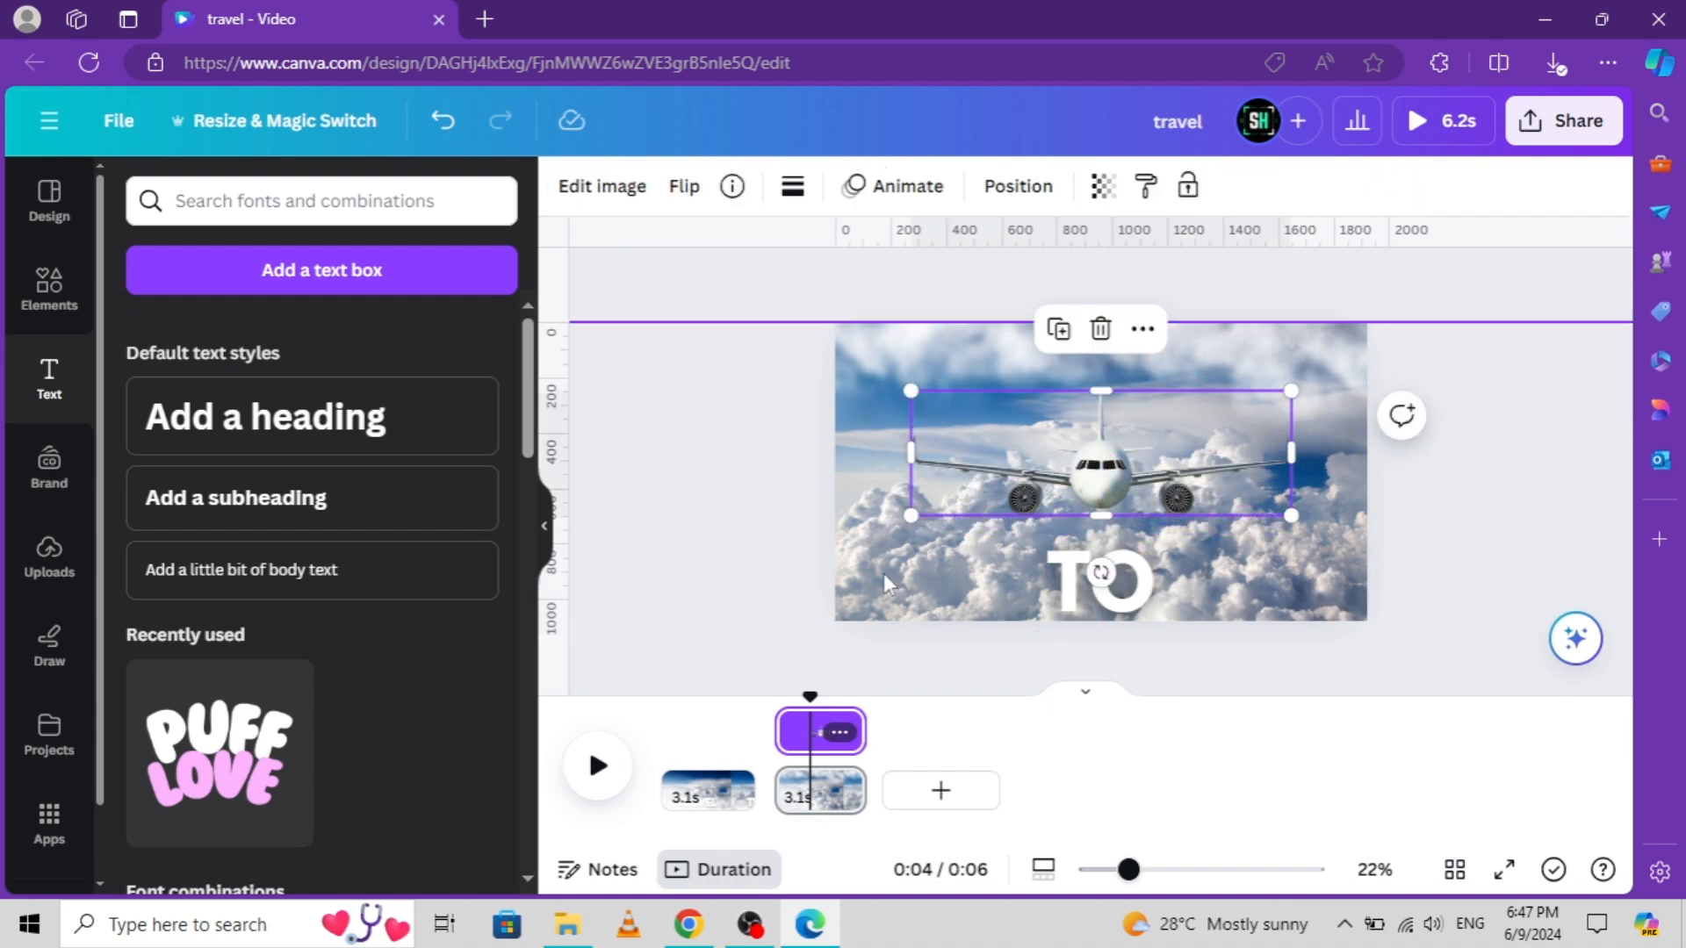
{"action": "left_click", "coordinate": [804, 595]}
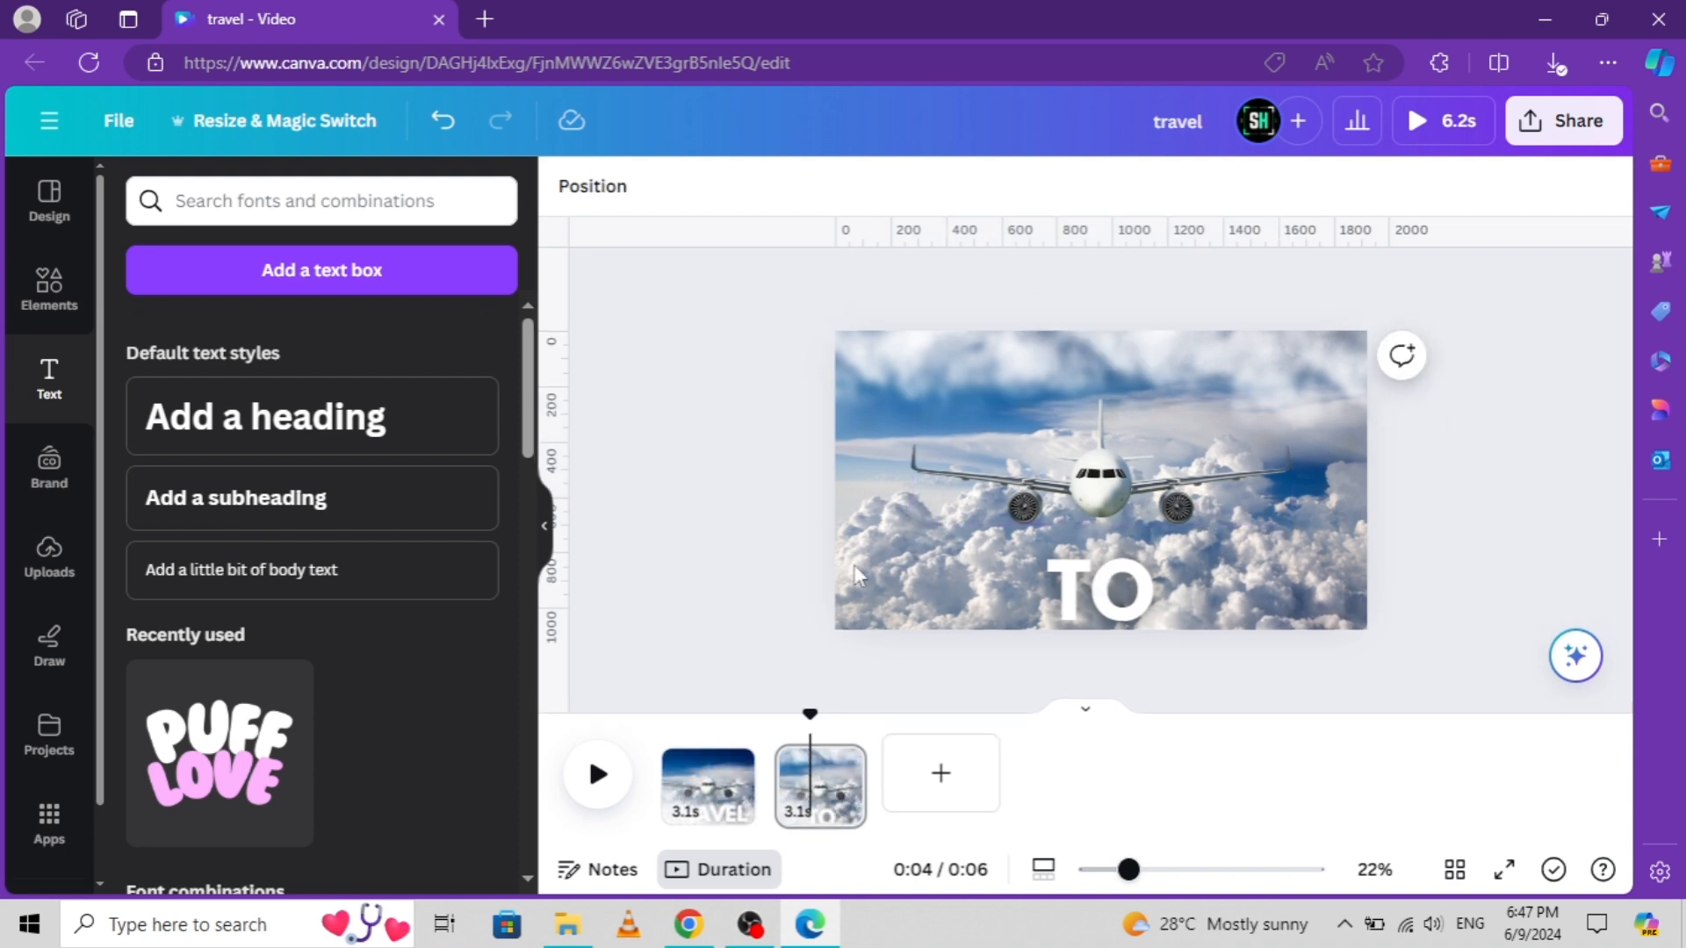
Move the tall background image up on the second page until the green mountains and the river fill the page
{"action": "left_click", "coordinate": [850, 467]}
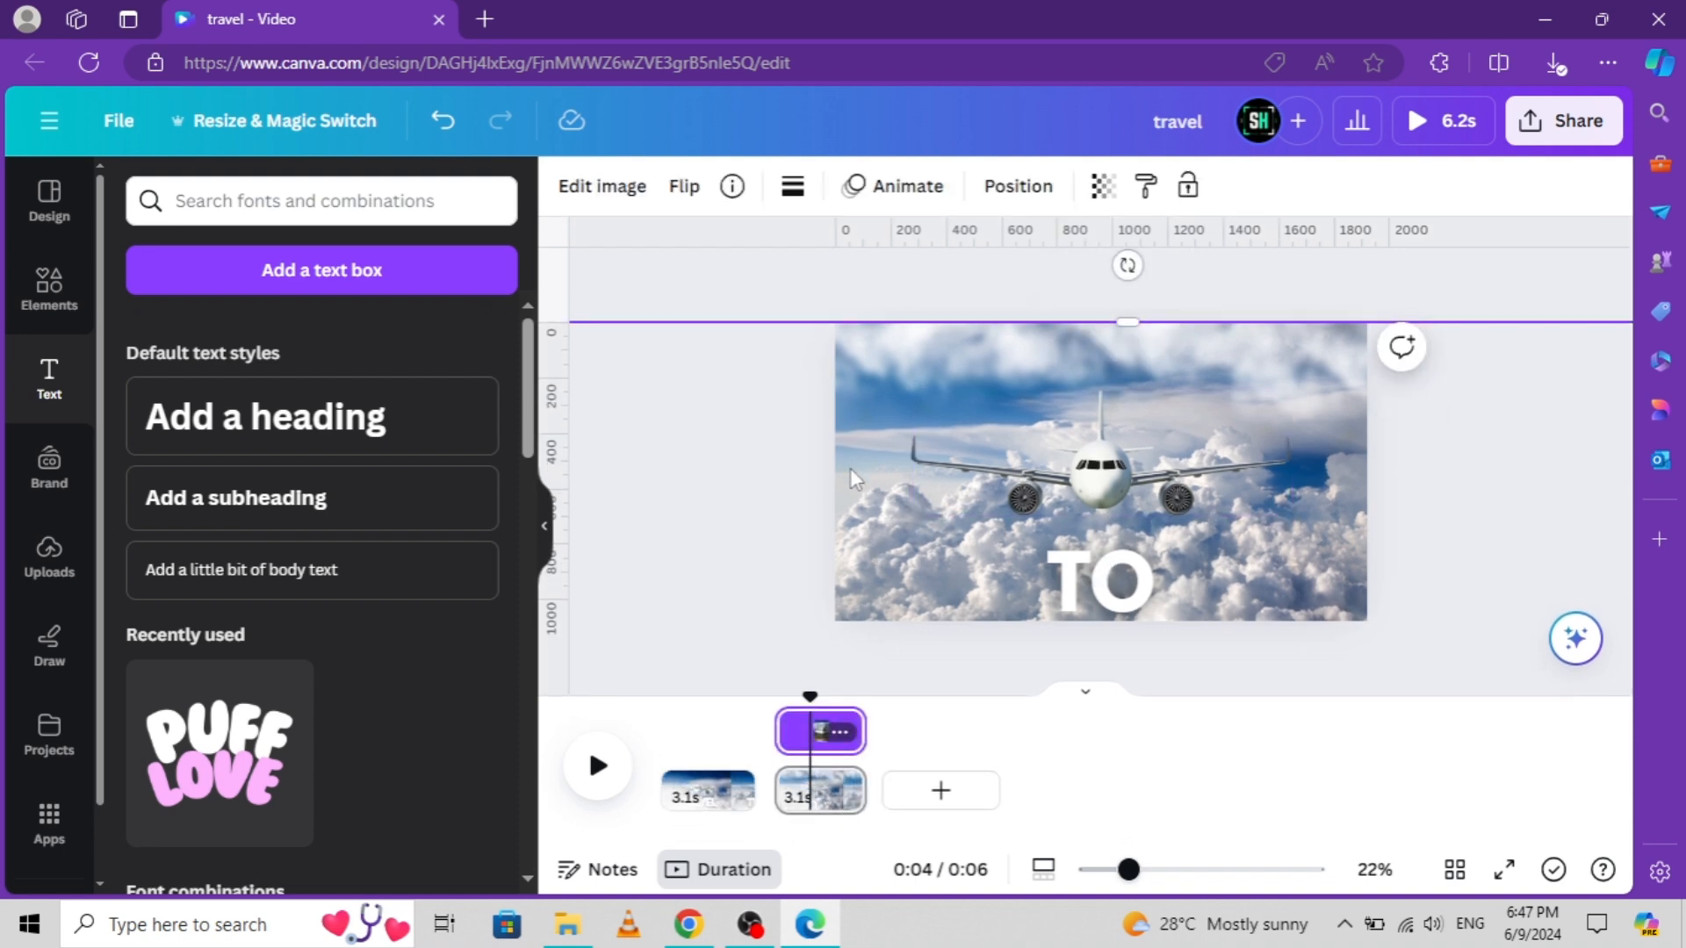
{"action": "left_click_drag", "start_coordinate": [850, 468], "coordinate": [865, 2]}
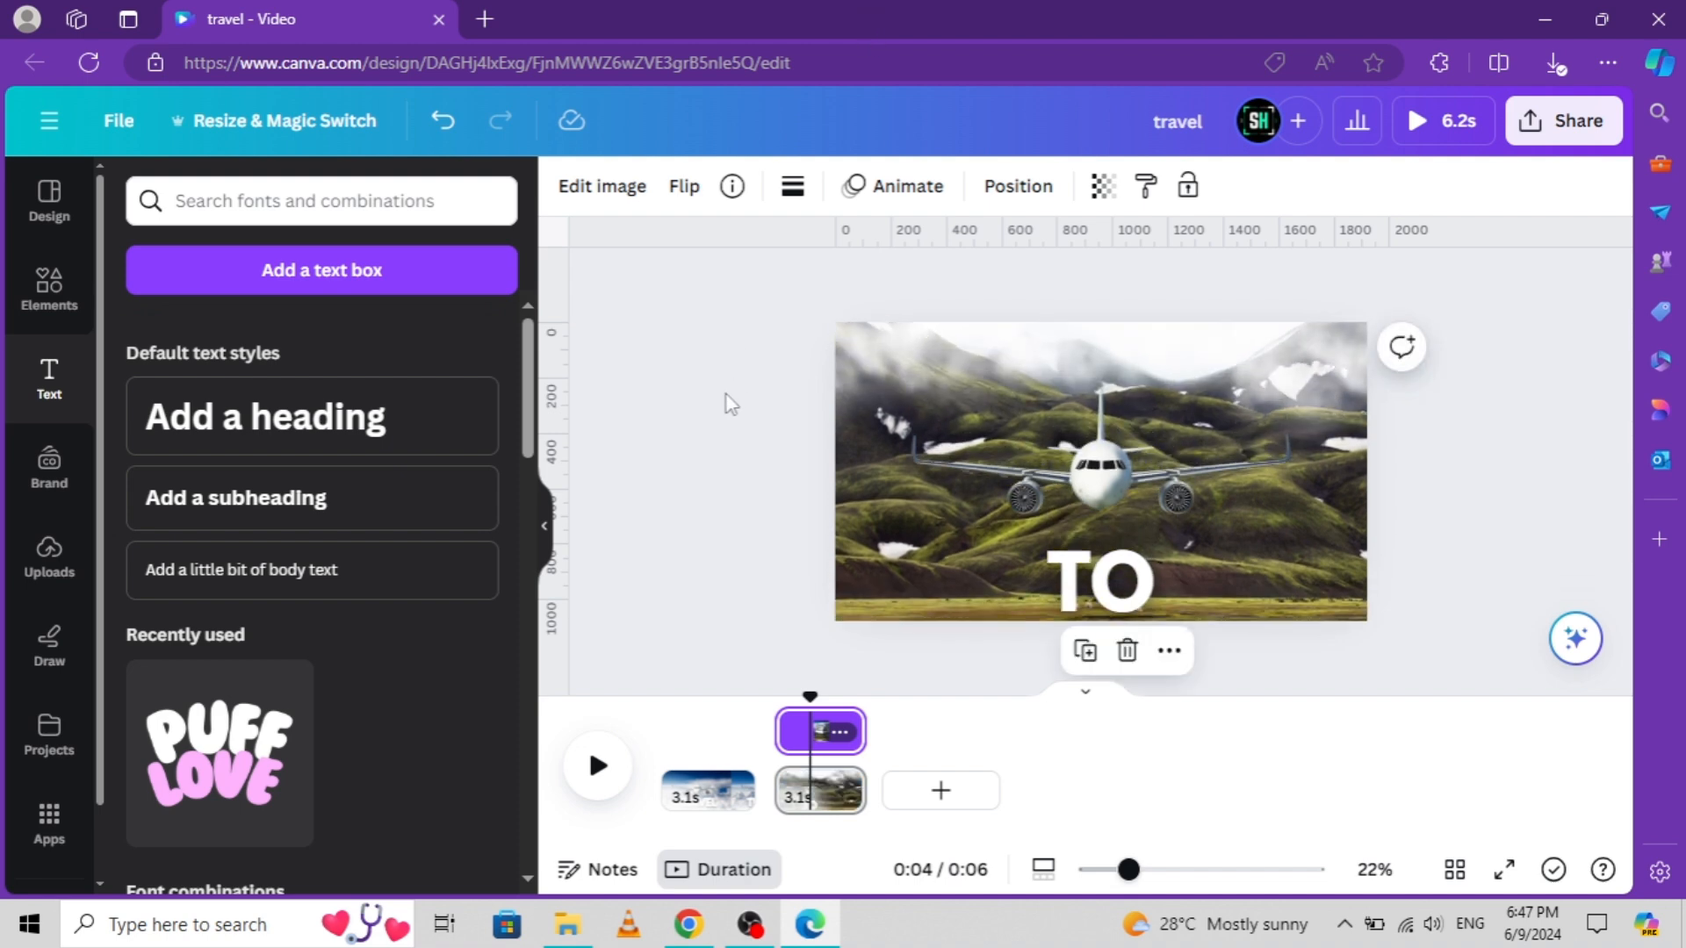
{"action": "left_click_drag", "start_coordinate": [783, 557], "coordinate": [781, 507]}
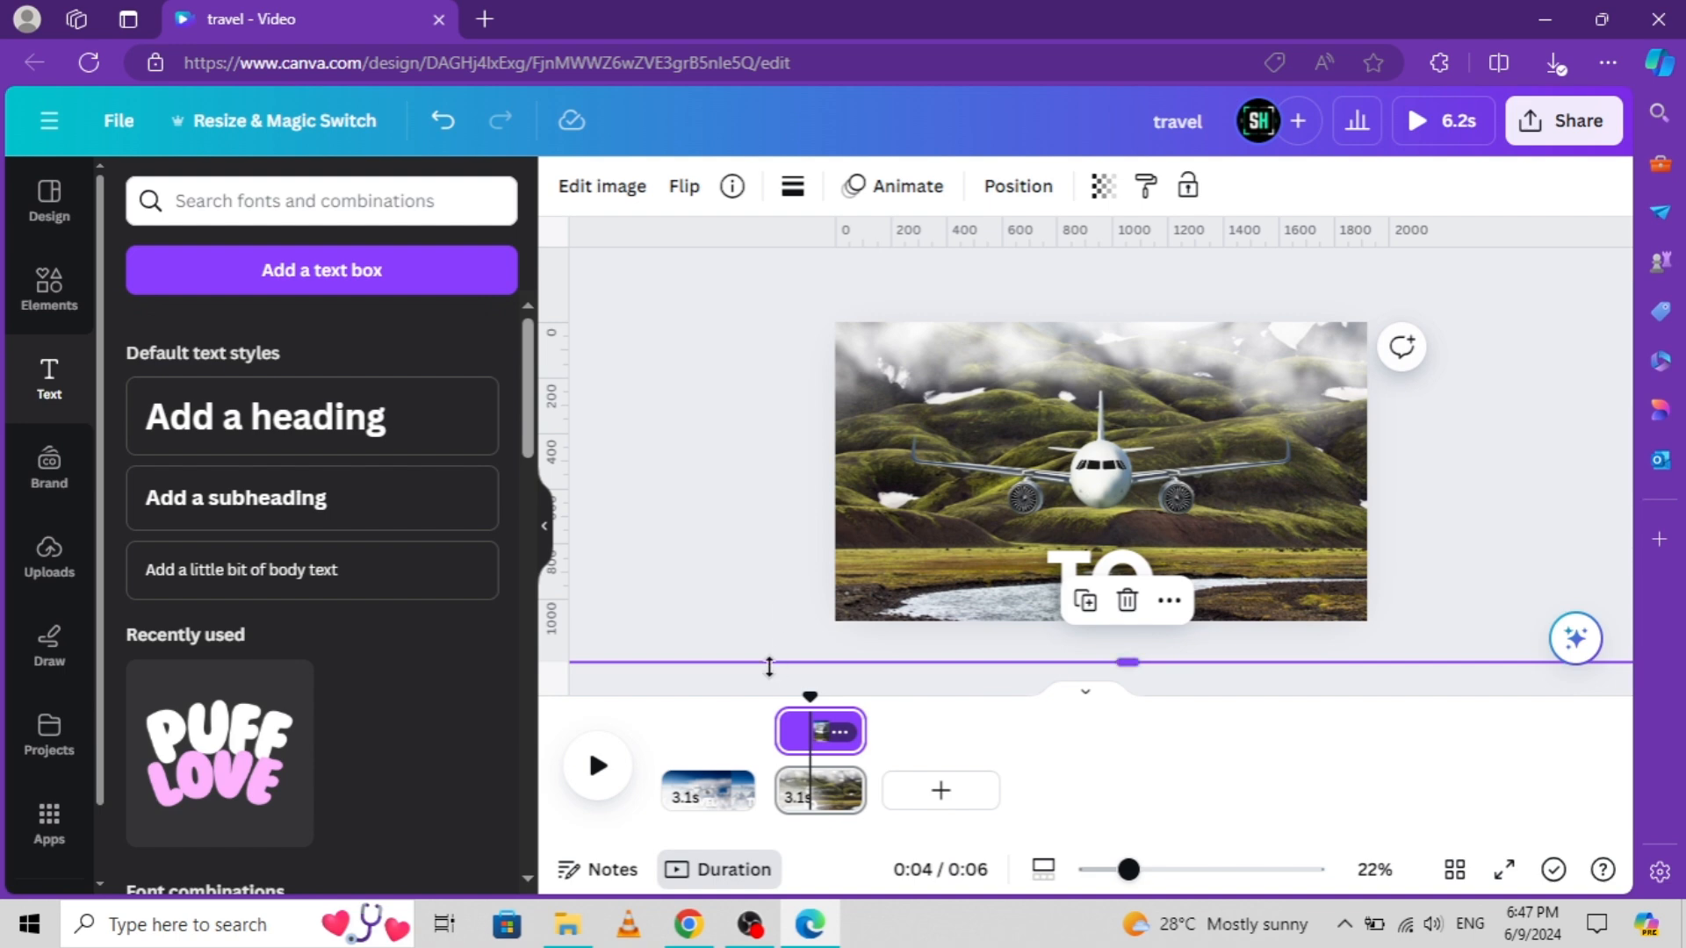
Duplicate the second page
{"action": "left_click", "coordinate": [843, 816]}
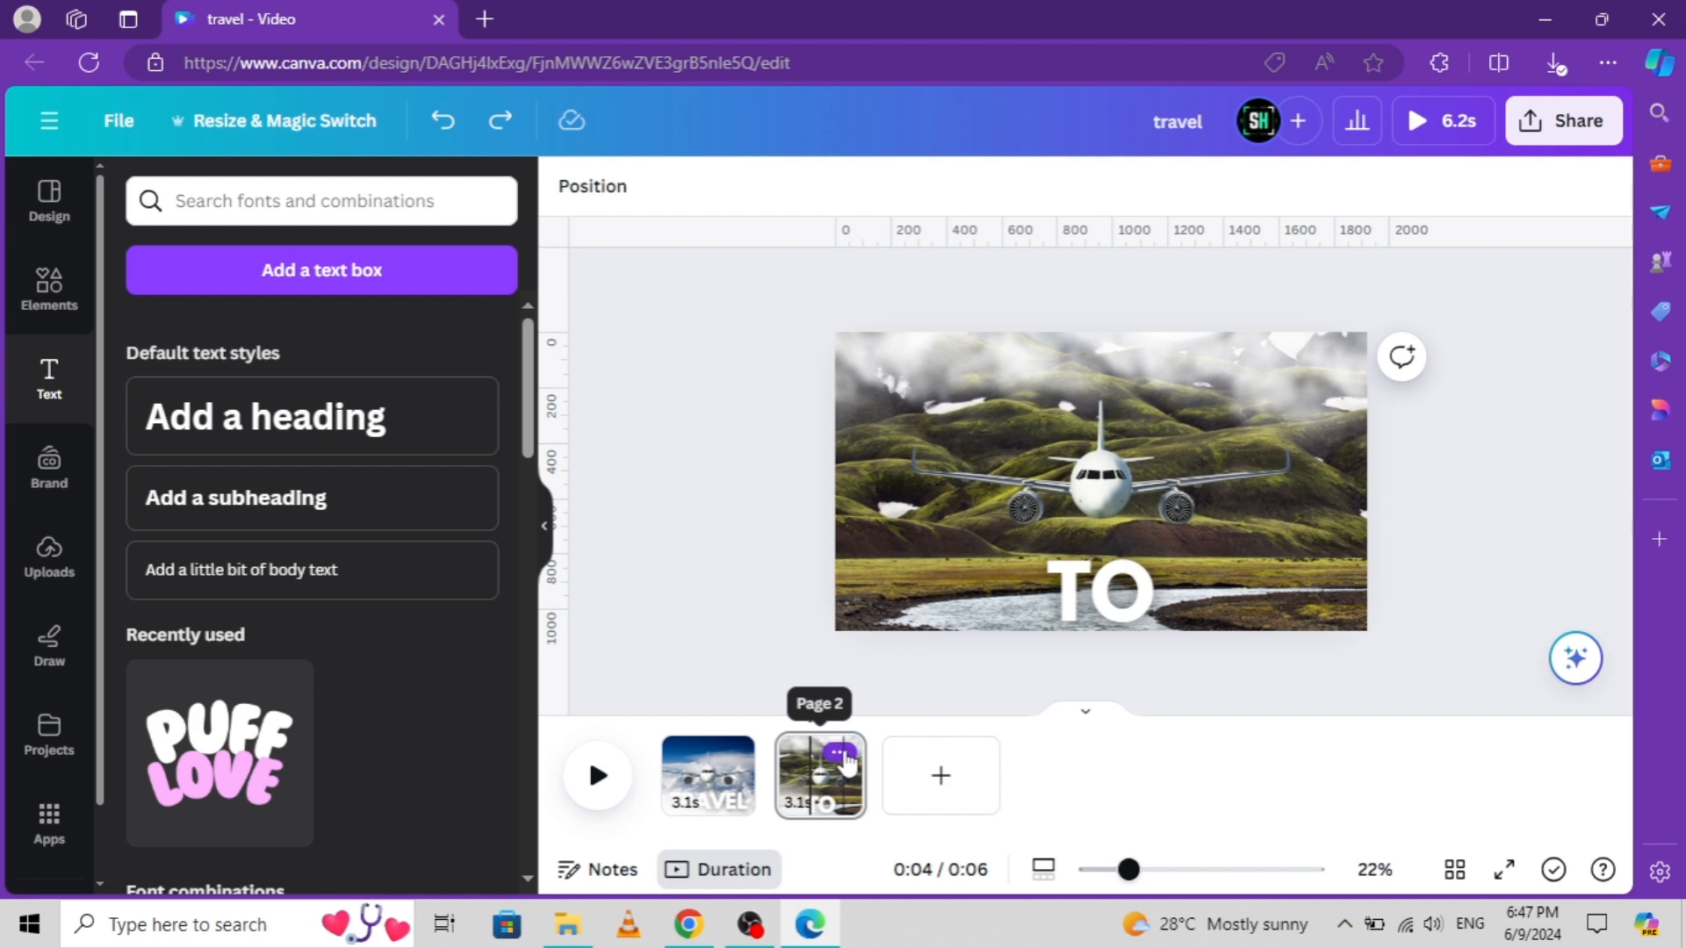
{"action": "left_click", "coordinate": [845, 760]}
{"action": "left_click", "coordinate": [850, 291]}
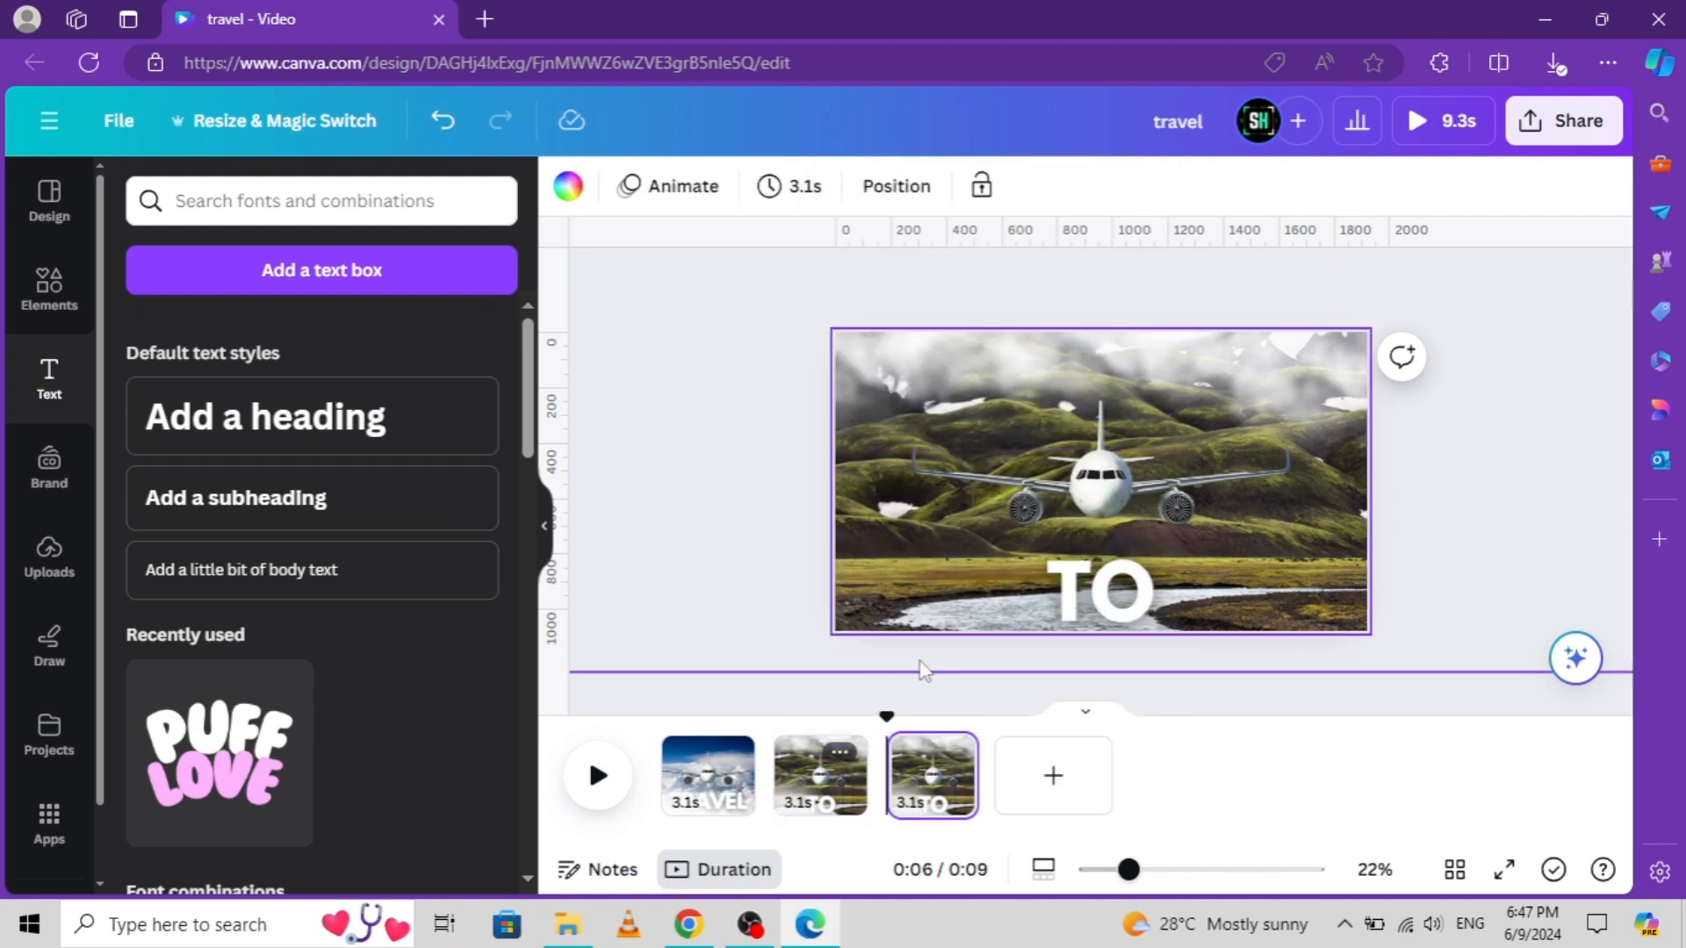
Enlarge the airplane on the third page in repeated passes, repositioning it between them, until one wing section alone covers most of the page
{"action": "left_click", "coordinate": [920, 461]}
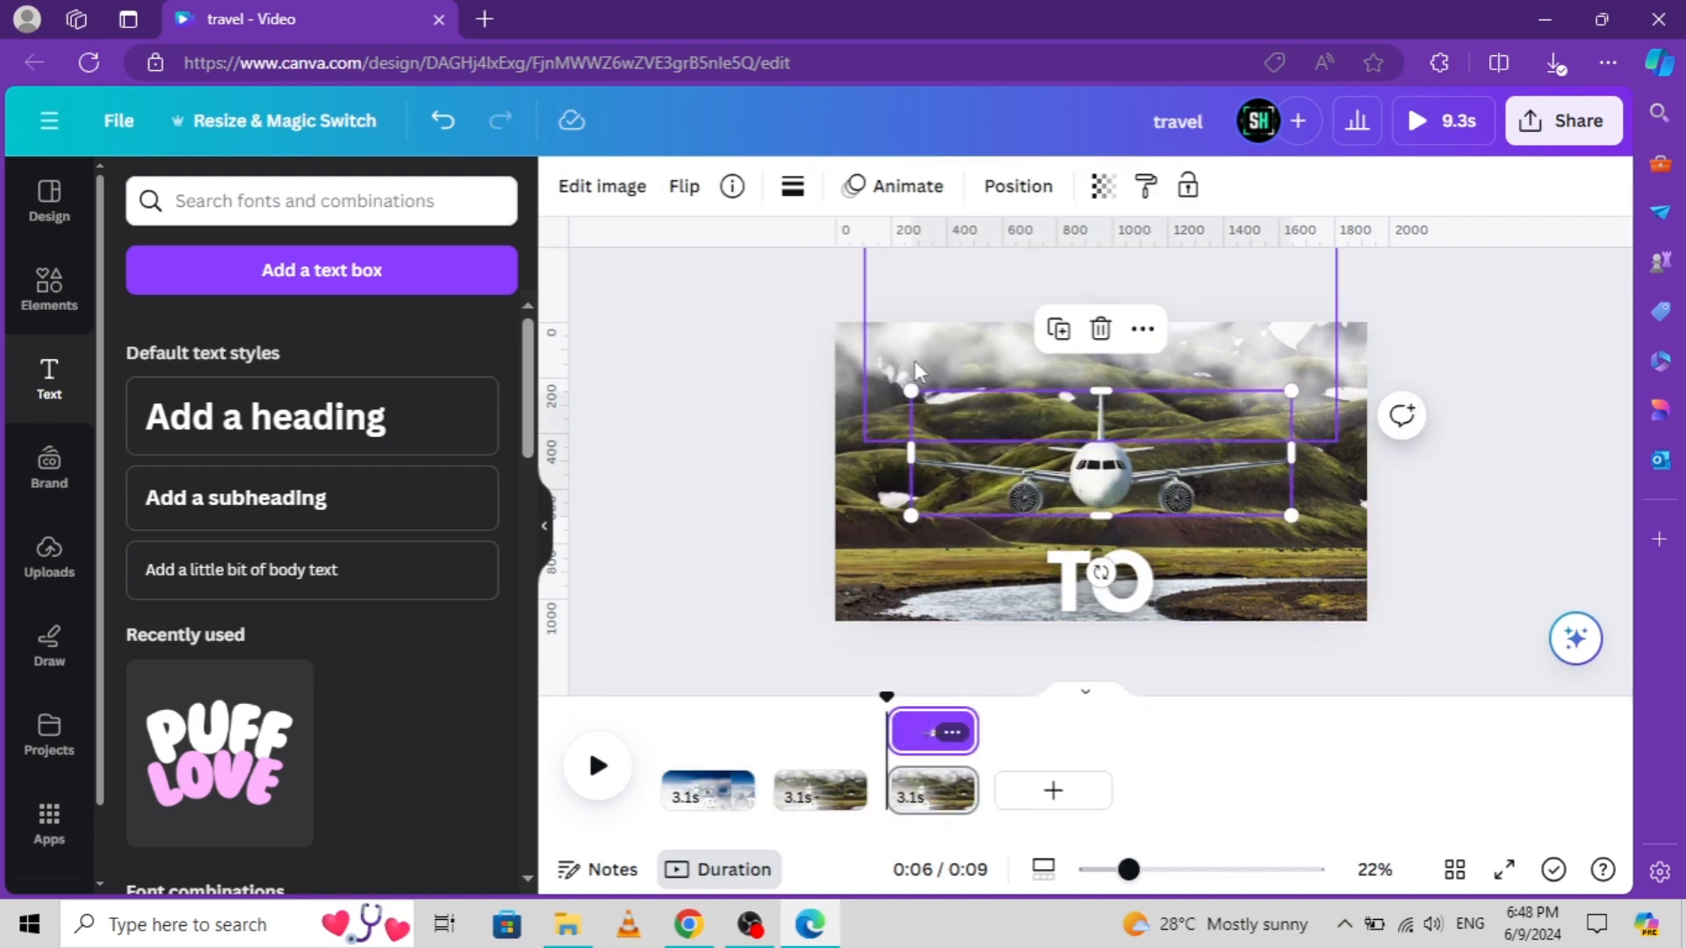
{"action": "left_click_drag", "start_coordinate": [910, 390], "coordinate": [564, 271]}
{"action": "left_click_drag", "start_coordinate": [768, 364], "coordinate": [1136, 514]}
{"action": "left_click_drag", "start_coordinate": [1130, 895], "coordinate": [985, 895]}
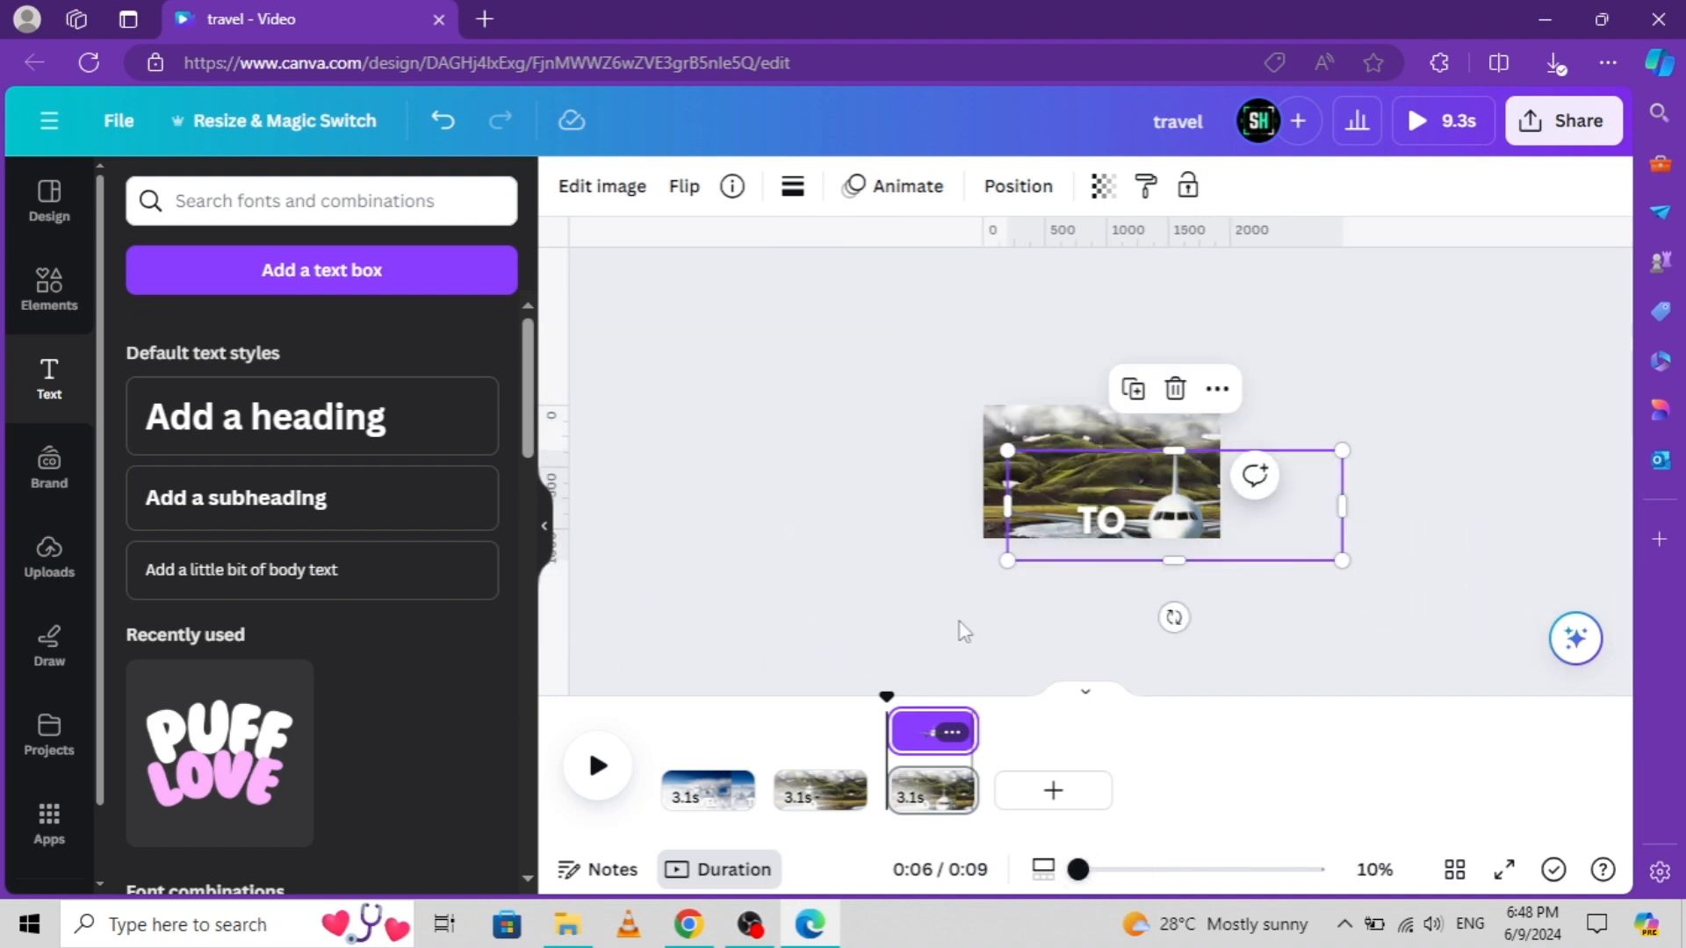
{"action": "left_click_drag", "start_coordinate": [999, 455], "coordinate": [556, 230]}
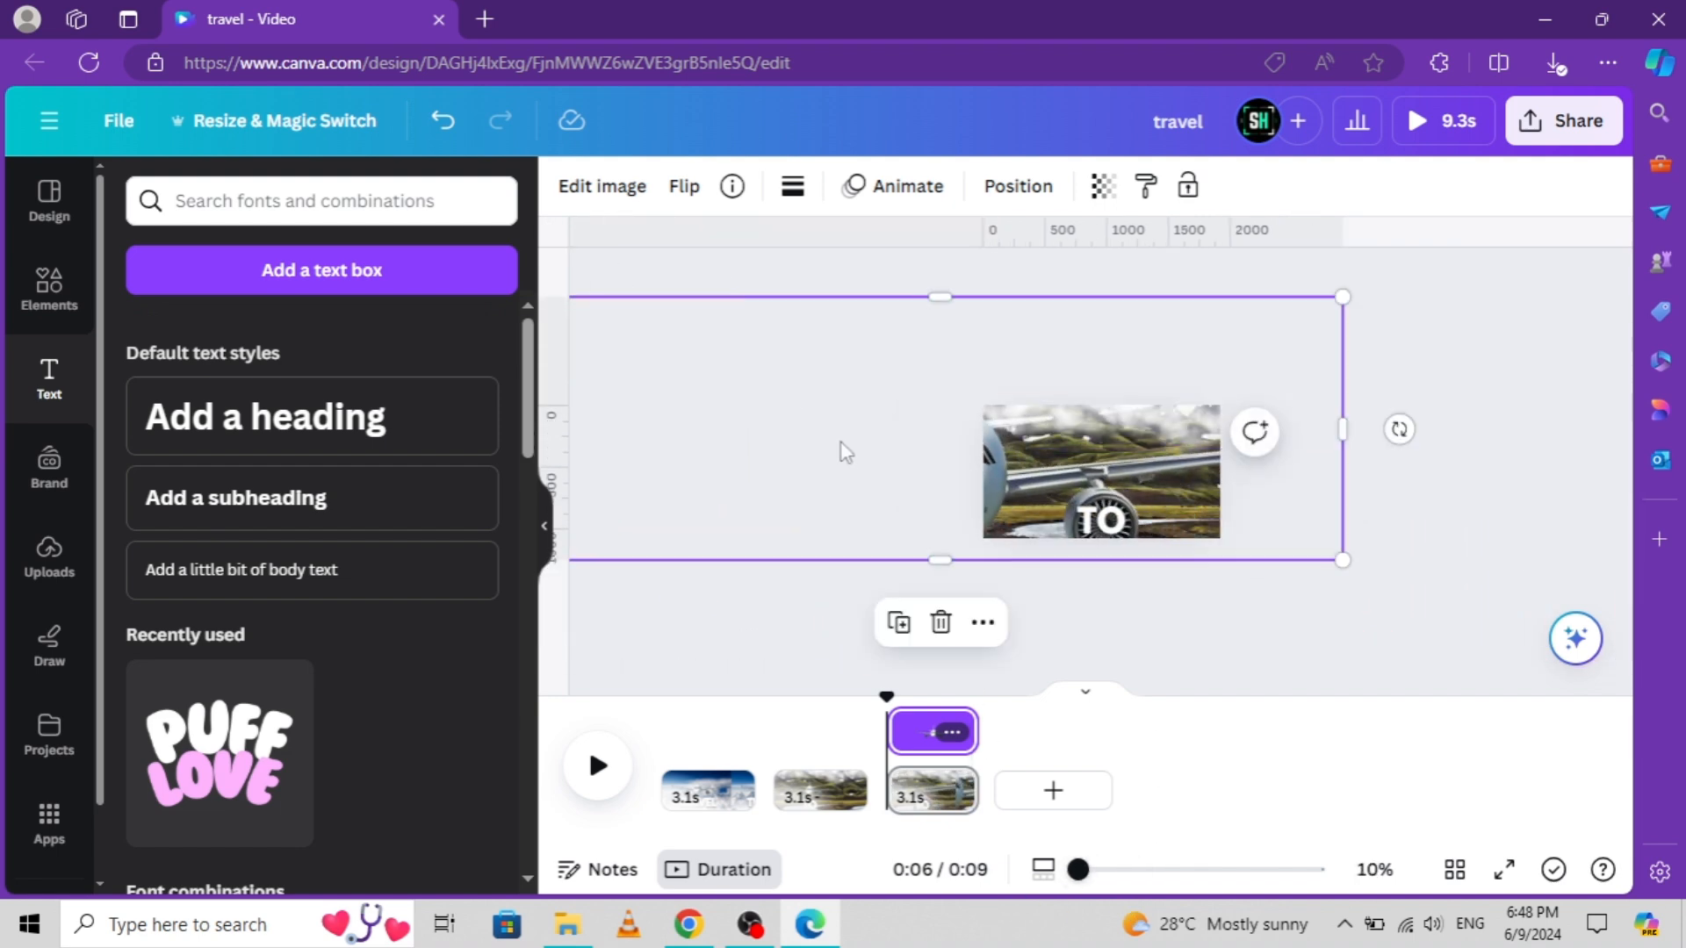
{"action": "left_click_drag", "start_coordinate": [844, 448], "coordinate": [1312, 575]}
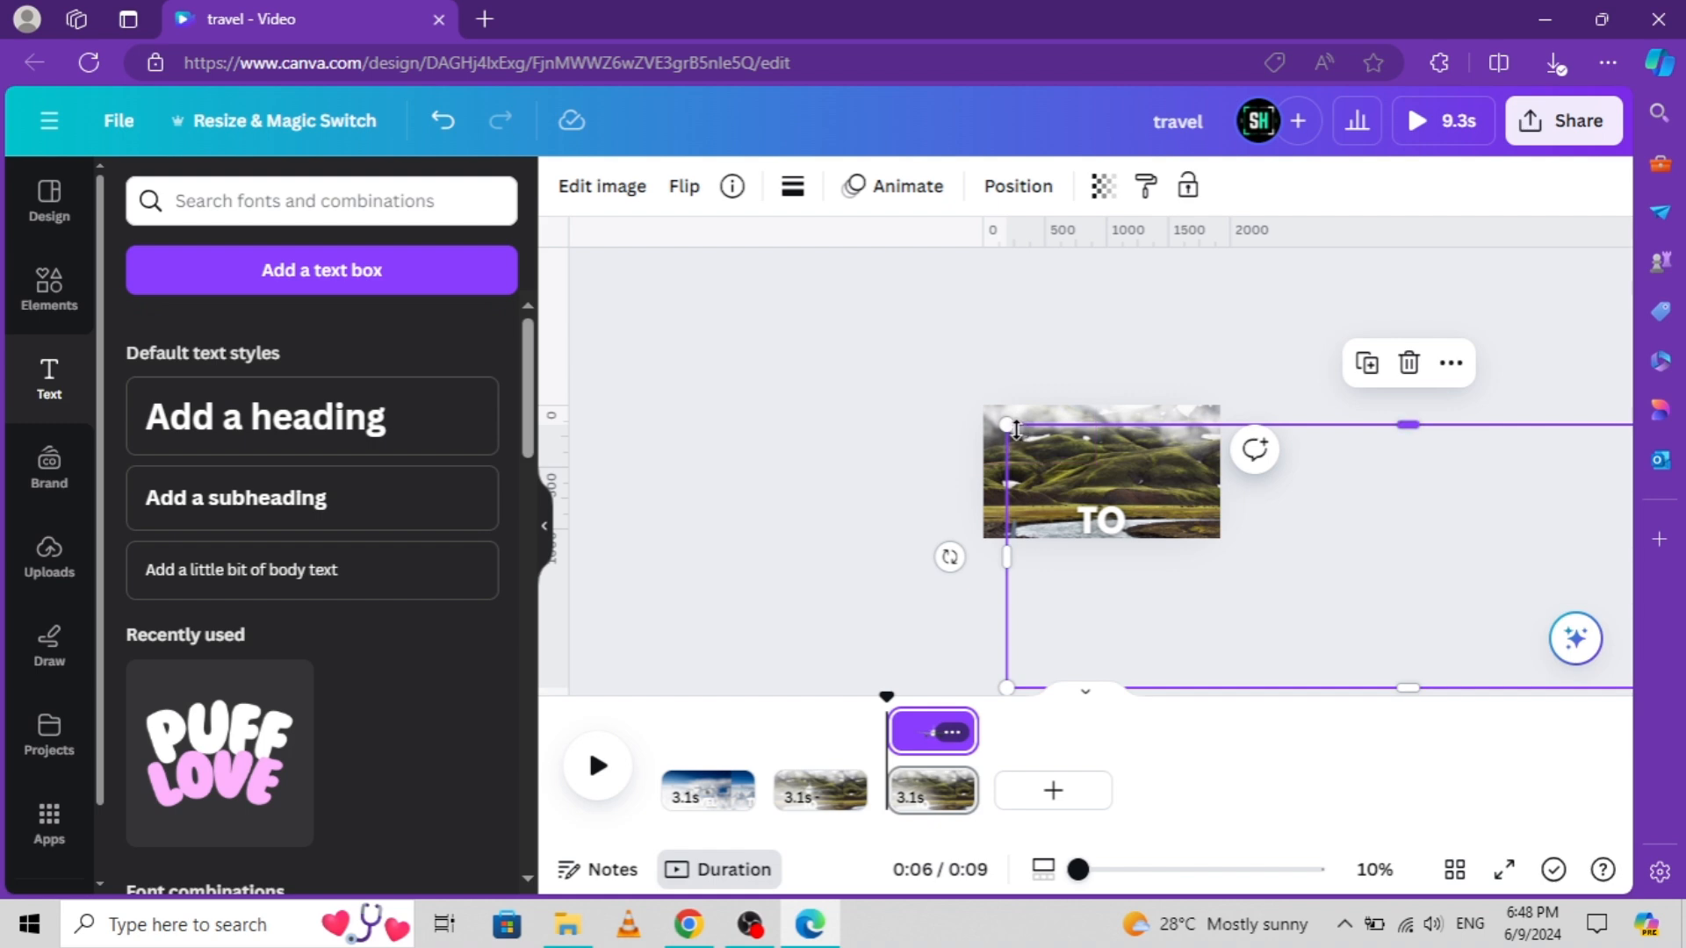
{"action": "left_click_drag", "start_coordinate": [1008, 428], "coordinate": [525, 81]}
{"action": "left_click_drag", "start_coordinate": [944, 475], "coordinate": [1364, 662]}
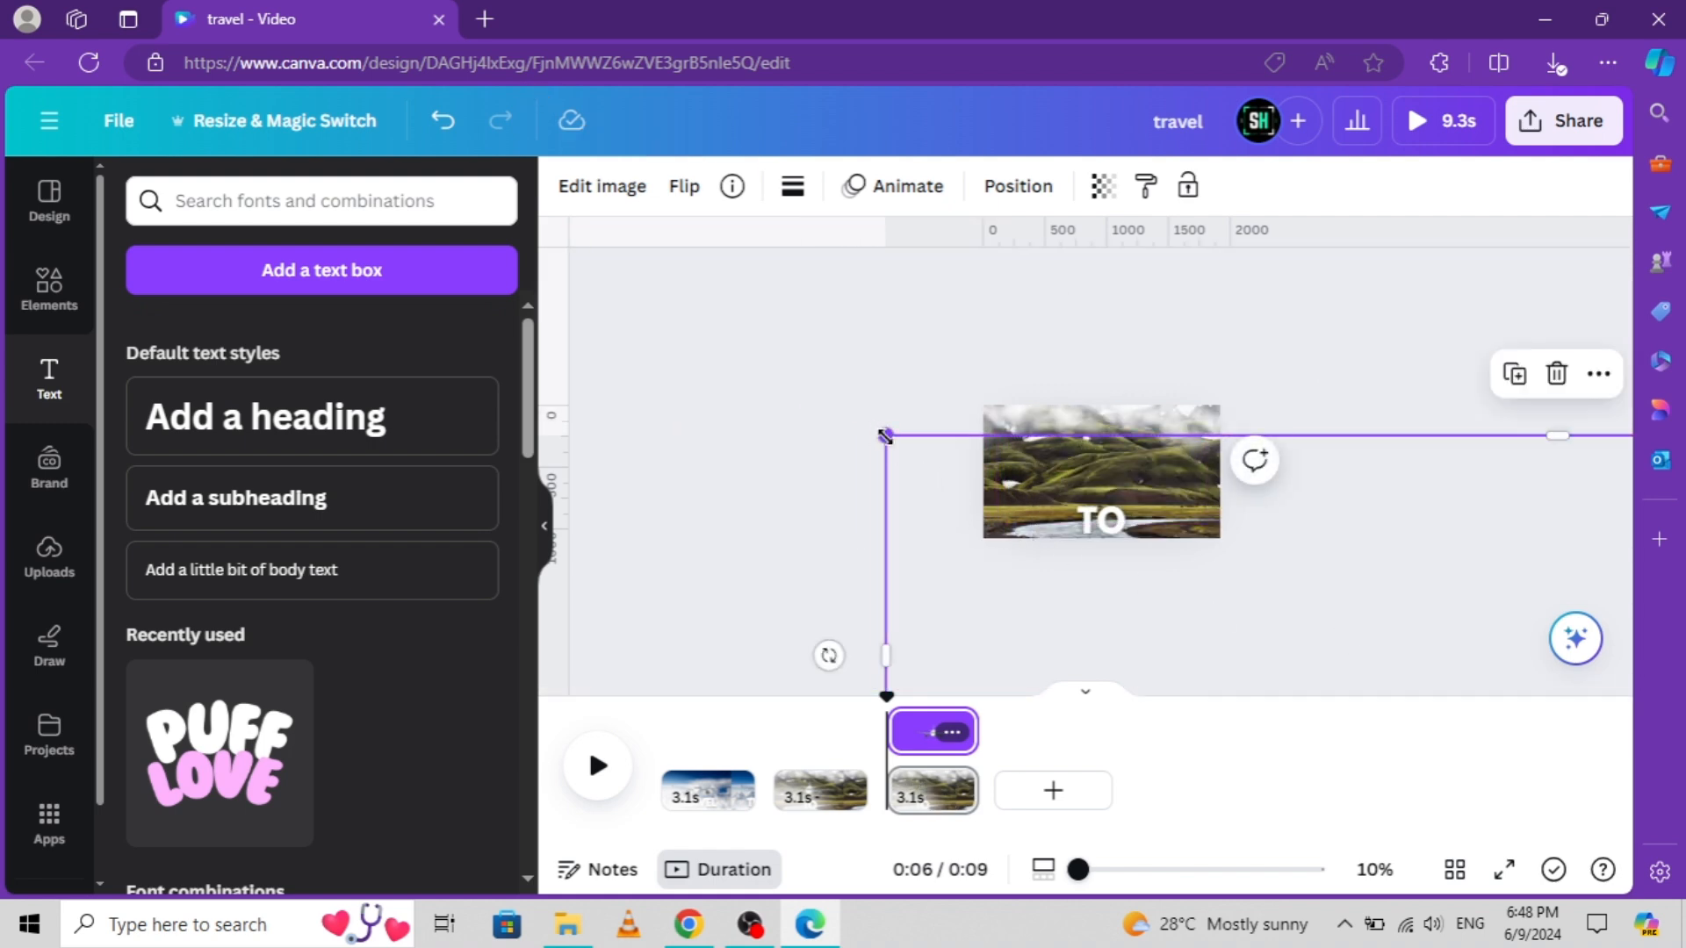
{"action": "left_click_drag", "start_coordinate": [885, 436], "coordinate": [350, 97]}
{"action": "left_click_drag", "start_coordinate": [767, 425], "coordinate": [1336, 689]}
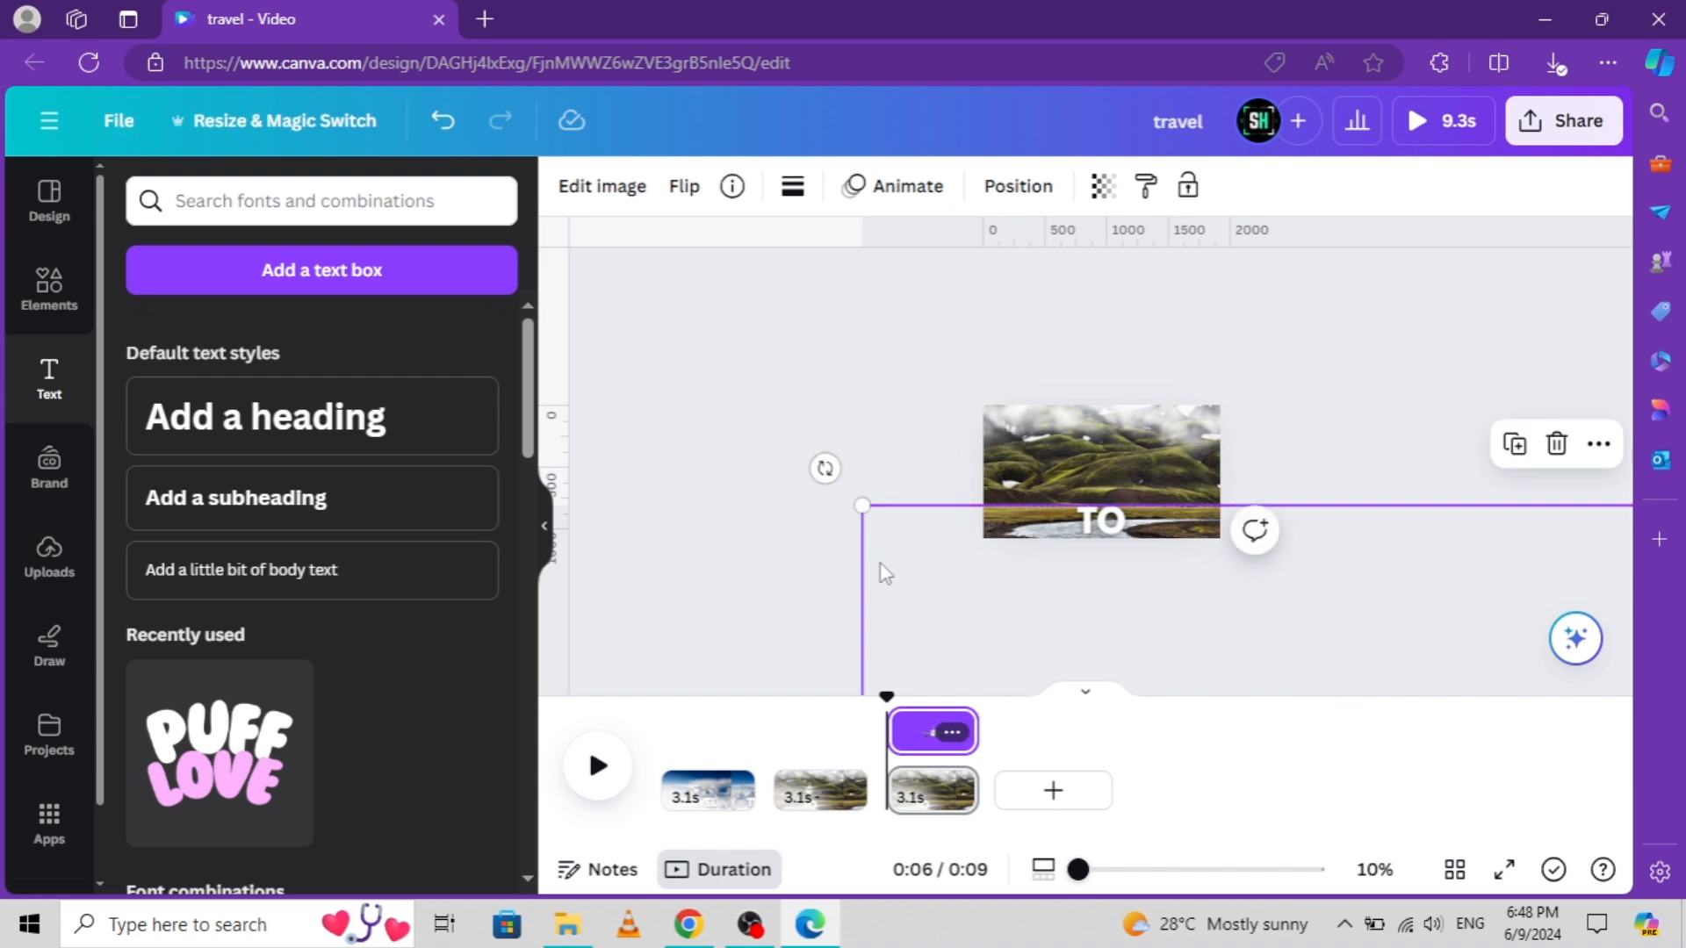
{"action": "left_click_drag", "start_coordinate": [861, 505], "coordinate": [365, 143]}
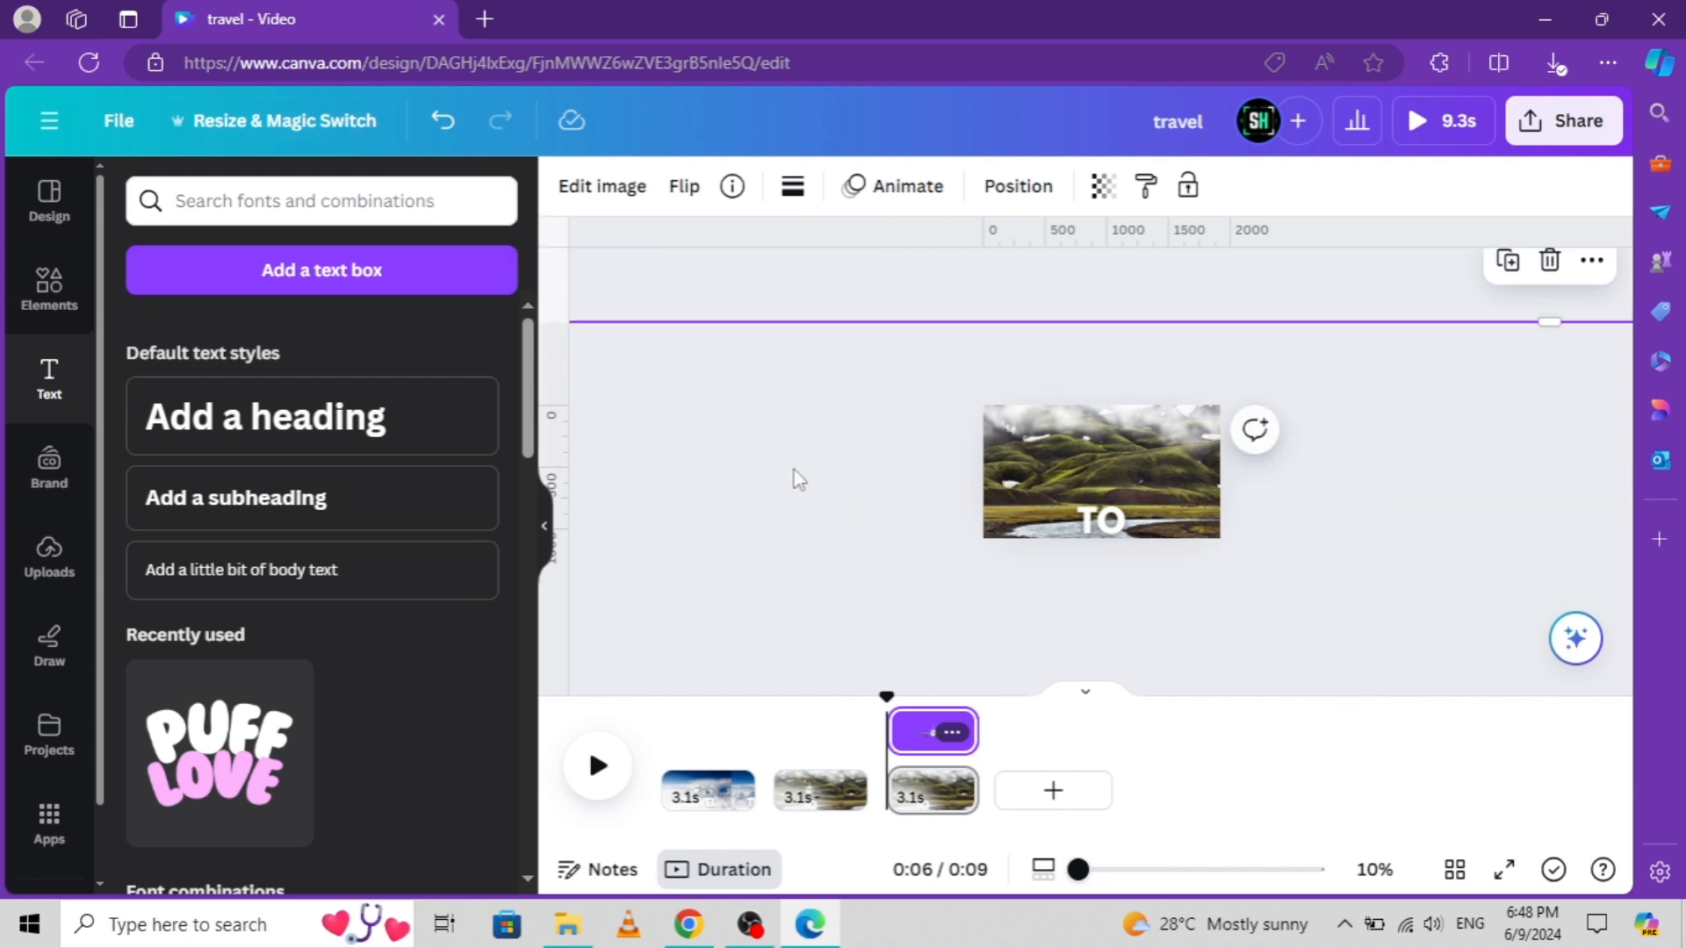
{"action": "left_click_drag", "start_coordinate": [791, 478], "coordinate": [1460, 568]}
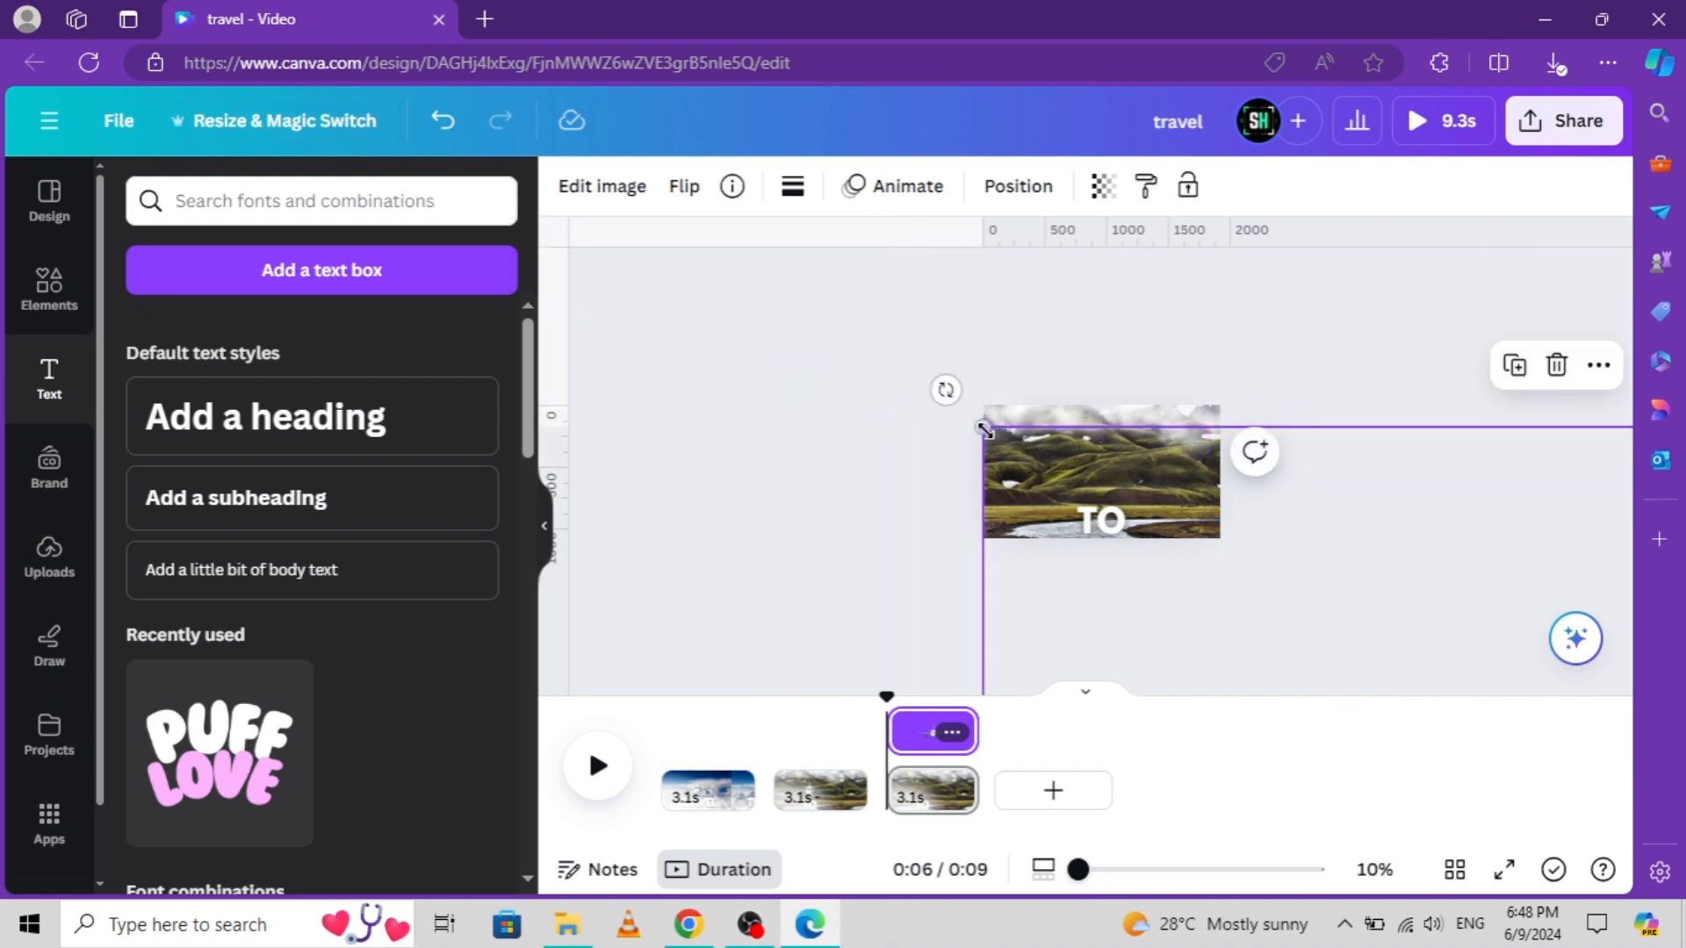
{"action": "left_click", "coordinate": [711, 297]}
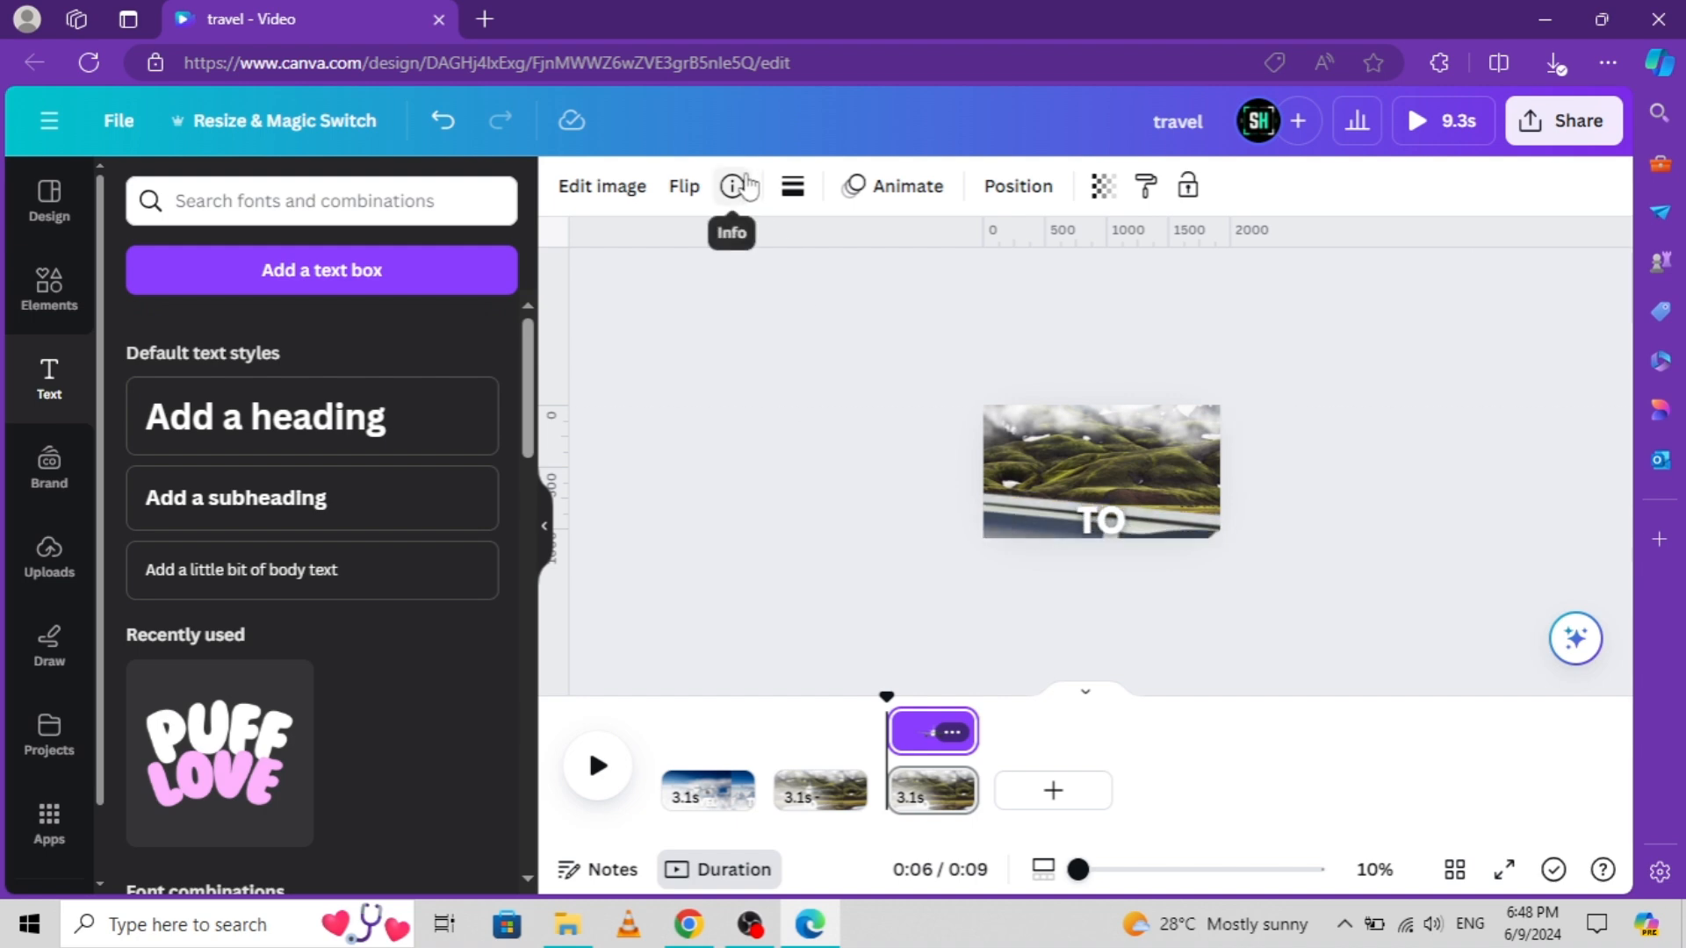
{"action": "left_click_drag", "start_coordinate": [603, 63], "coordinate": [515, 63]}
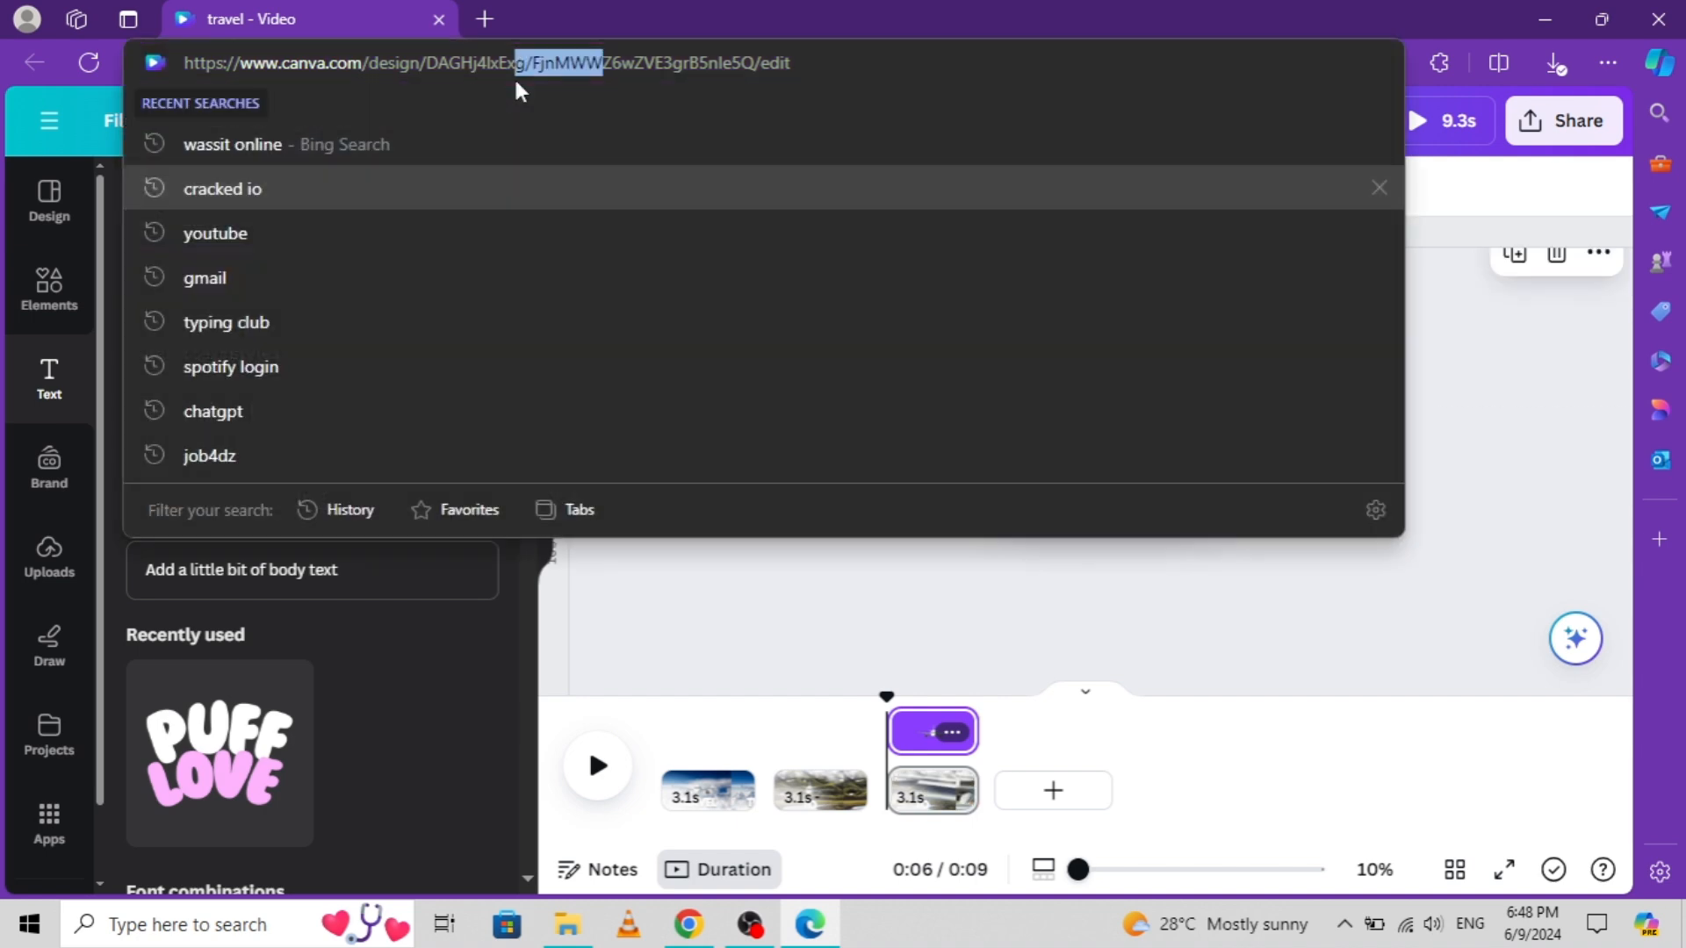
{"action": "left_click", "coordinate": [923, 623]}
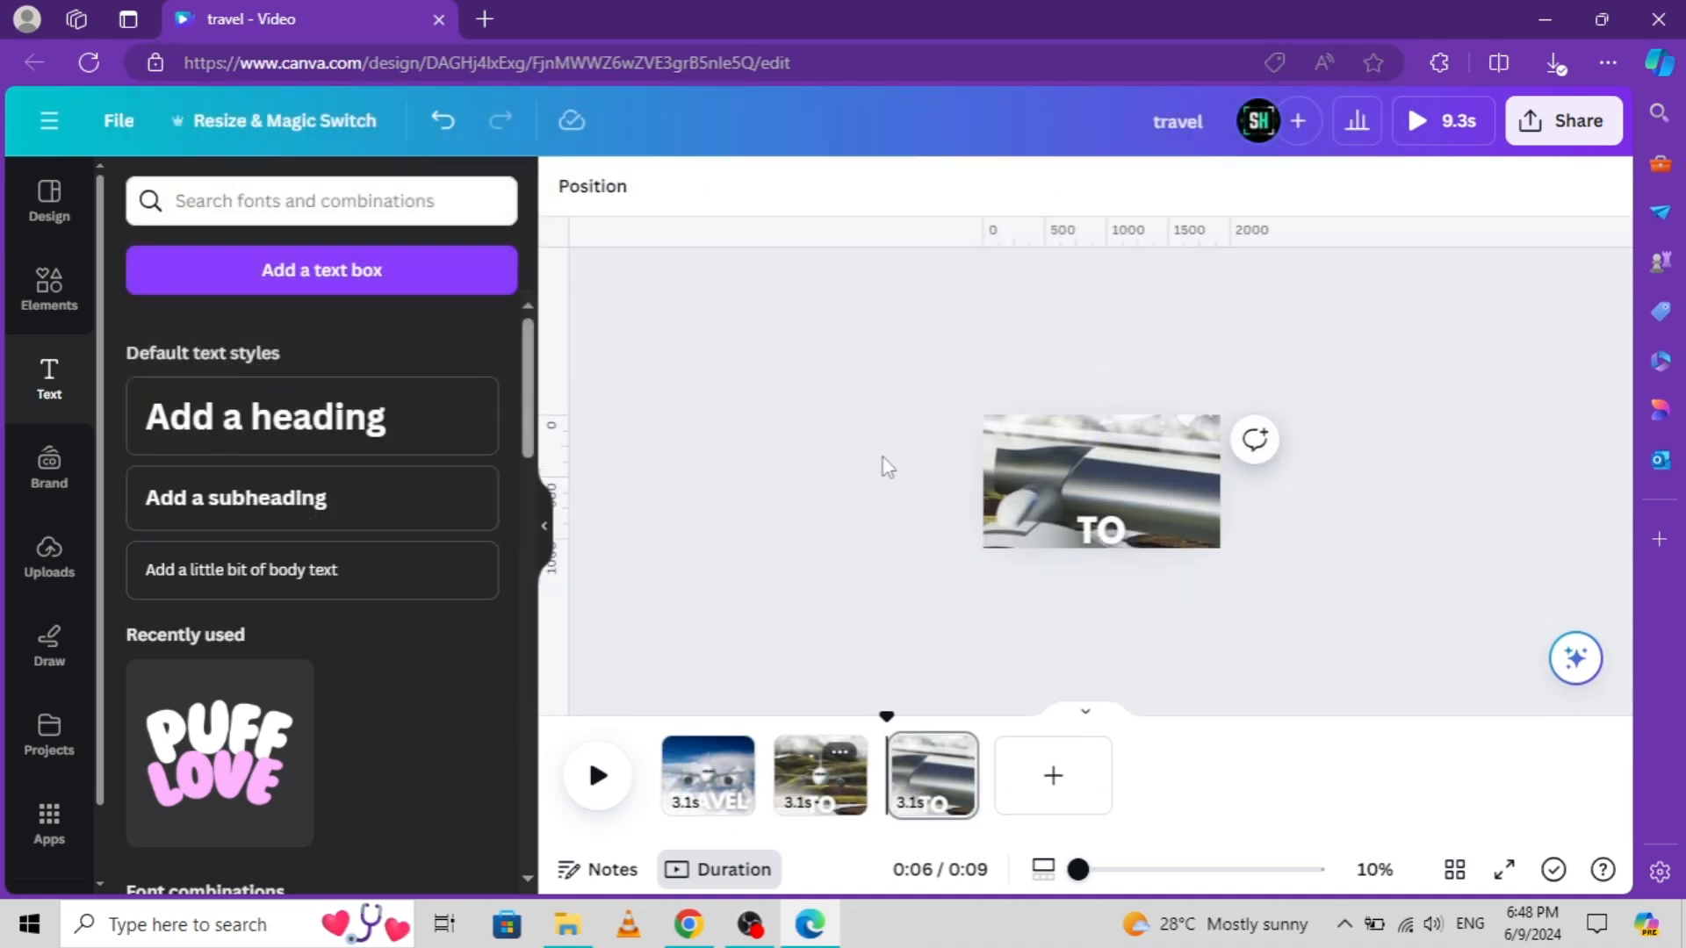
{"action": "double_click", "coordinate": [1059, 491]}
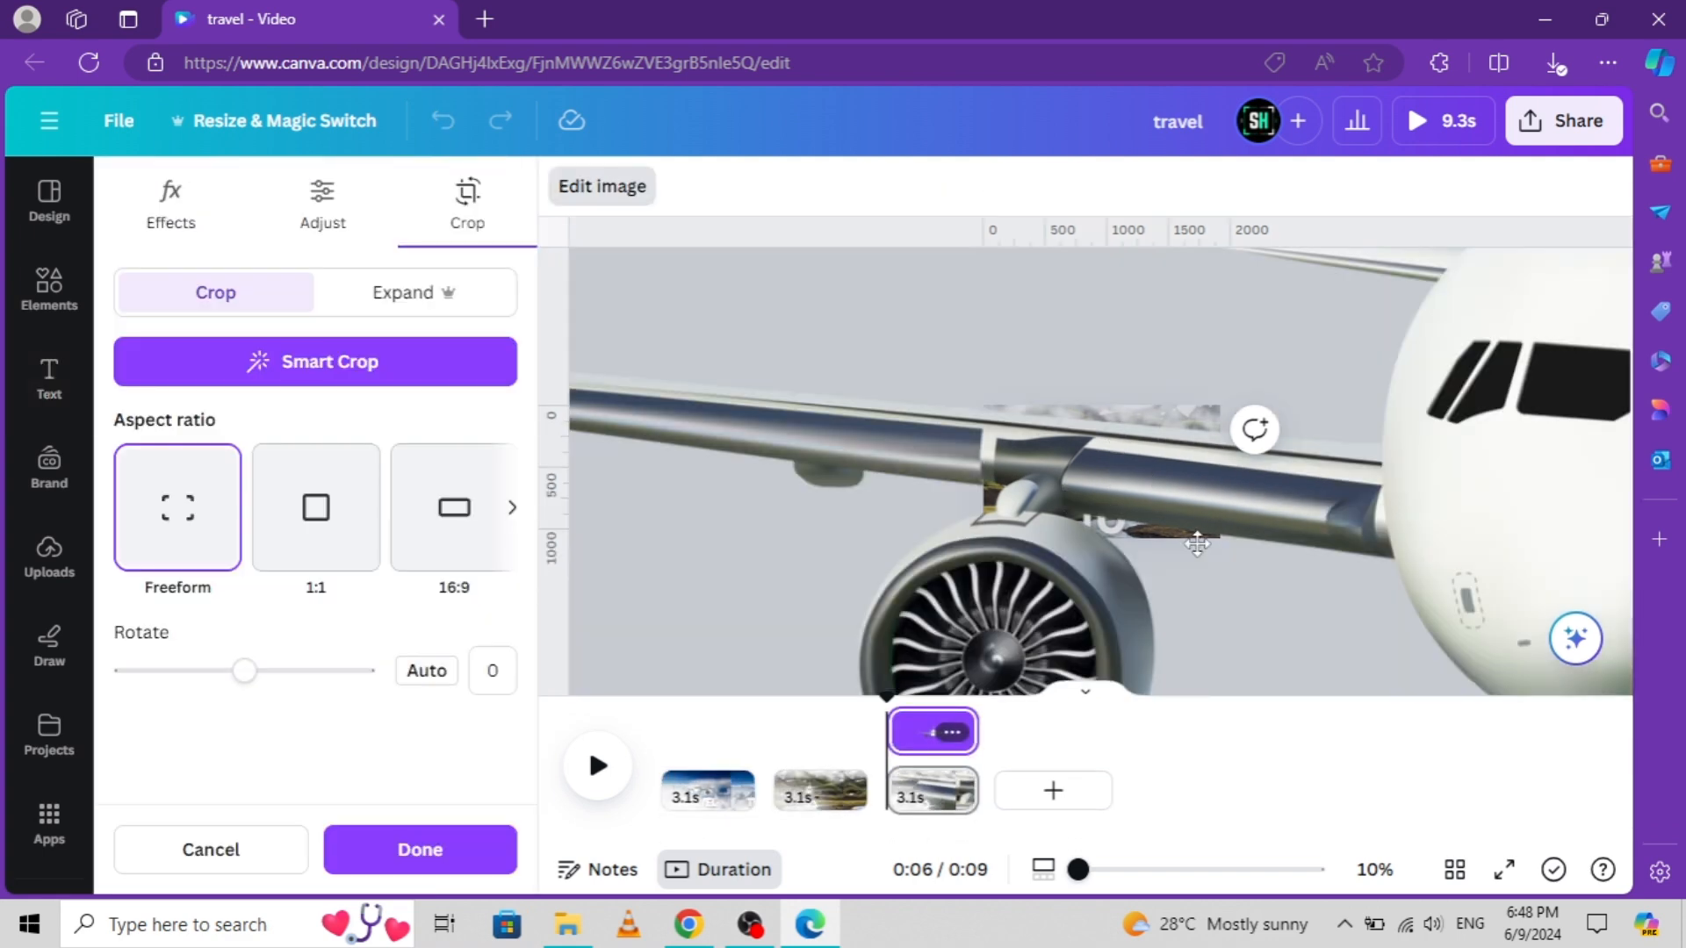
{"action": "left_click", "coordinate": [1082, 594]}
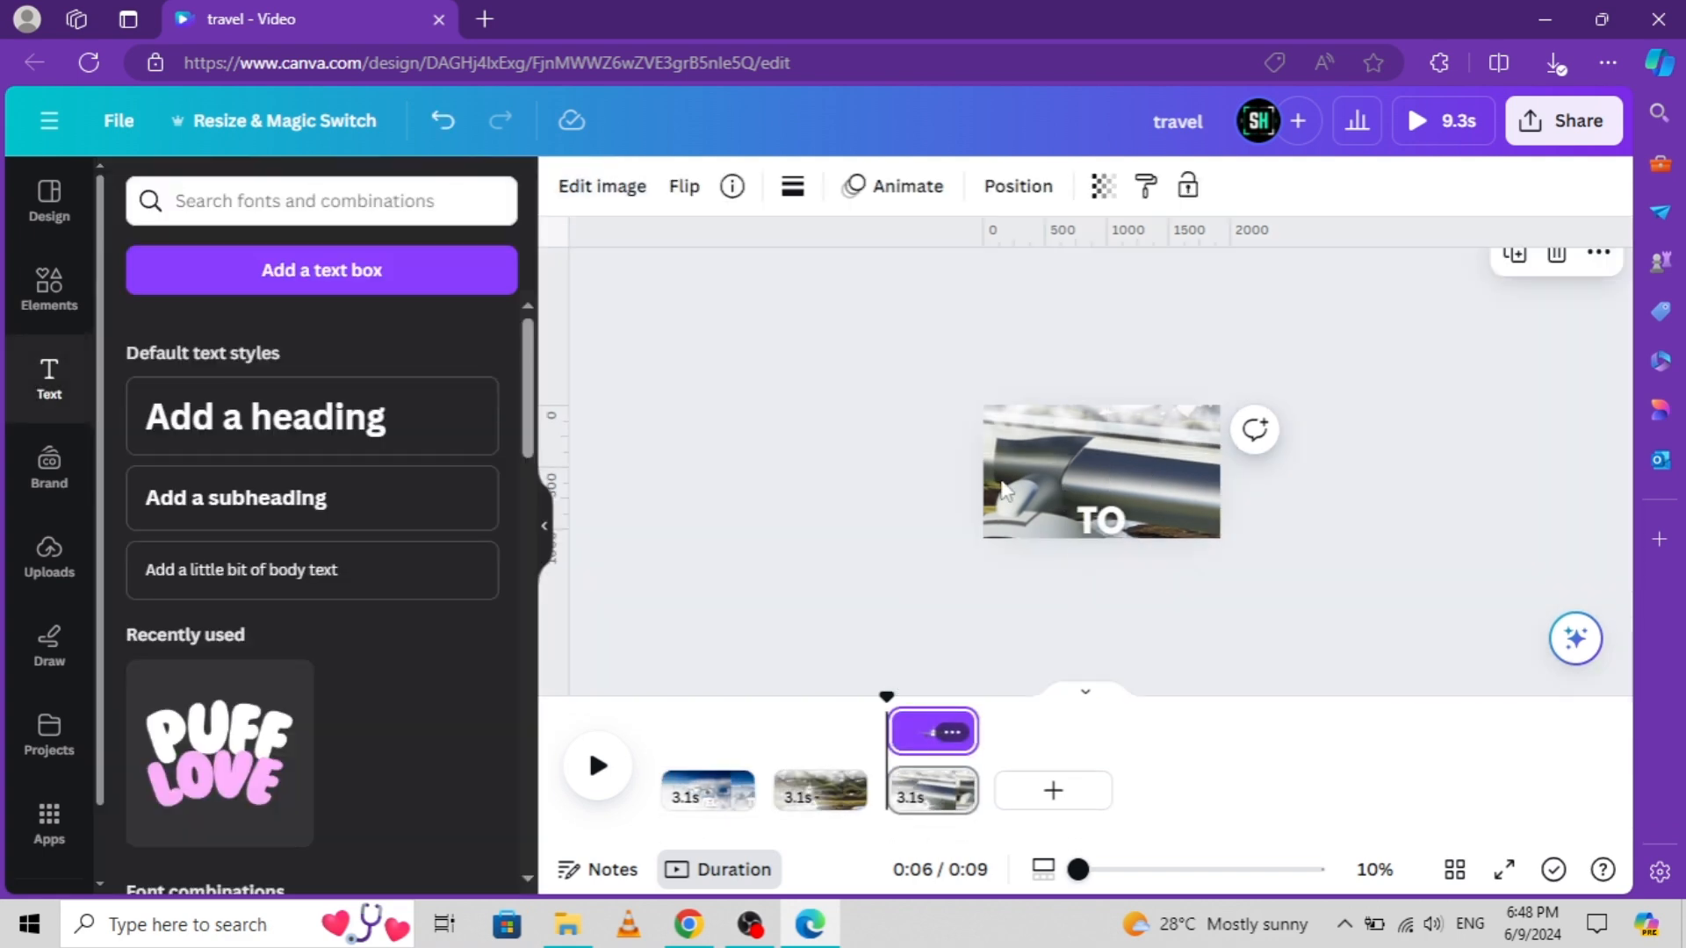
{"action": "double_click", "coordinate": [1041, 494]}
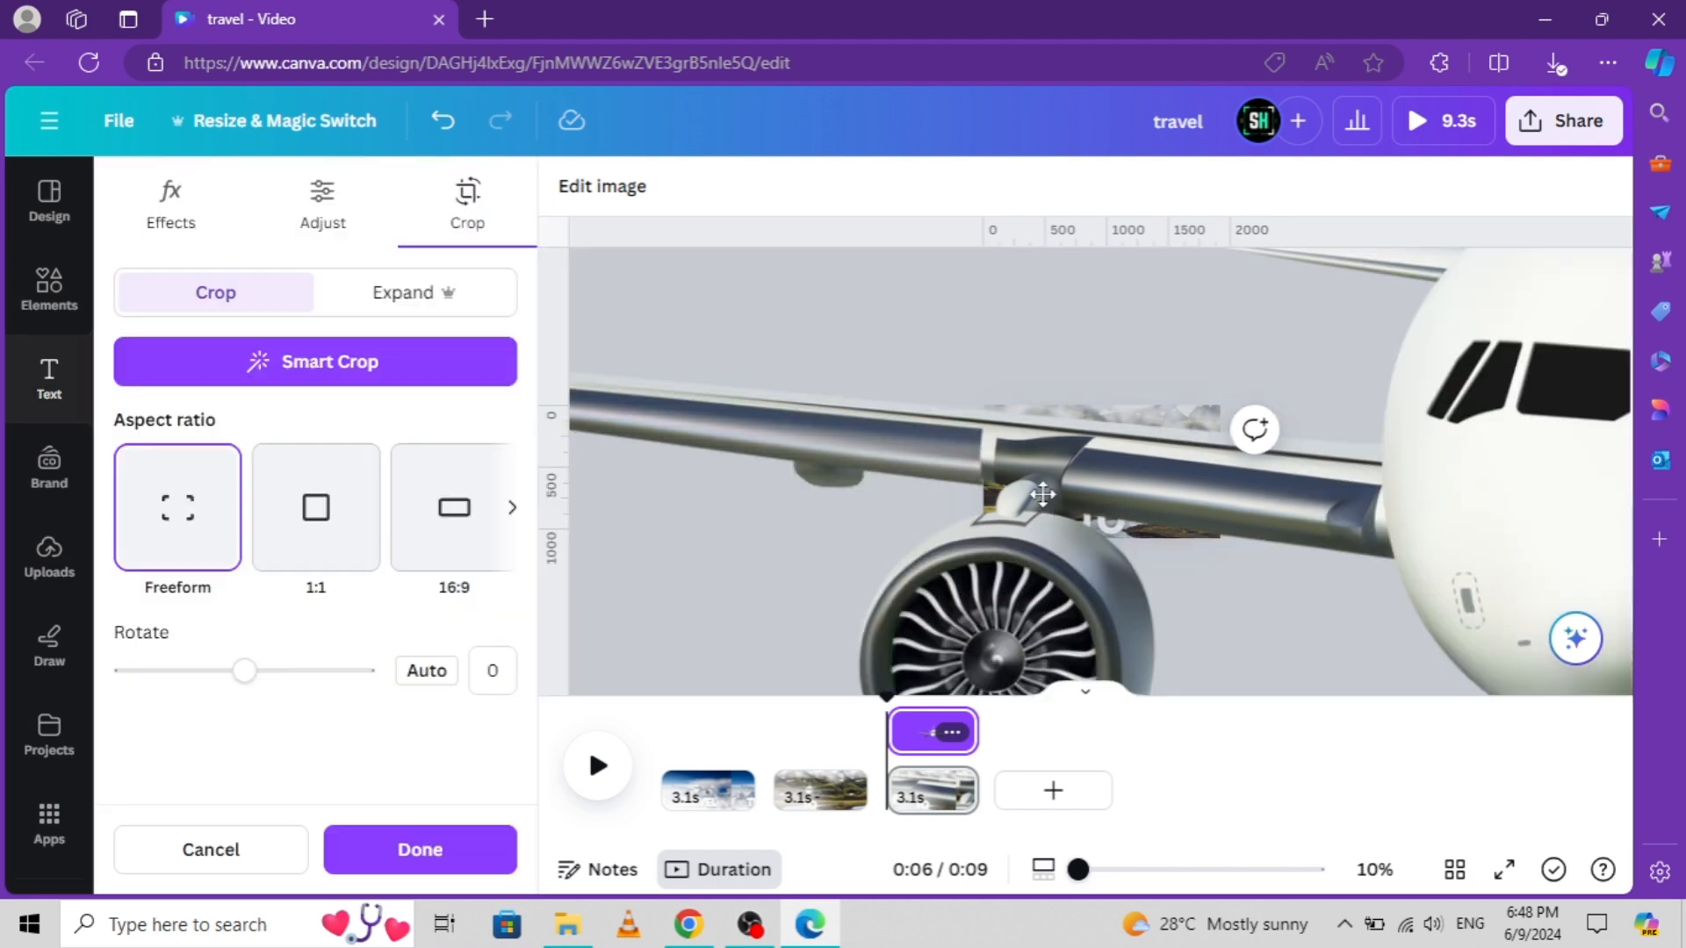
{"action": "left_click", "coordinate": [872, 499]}
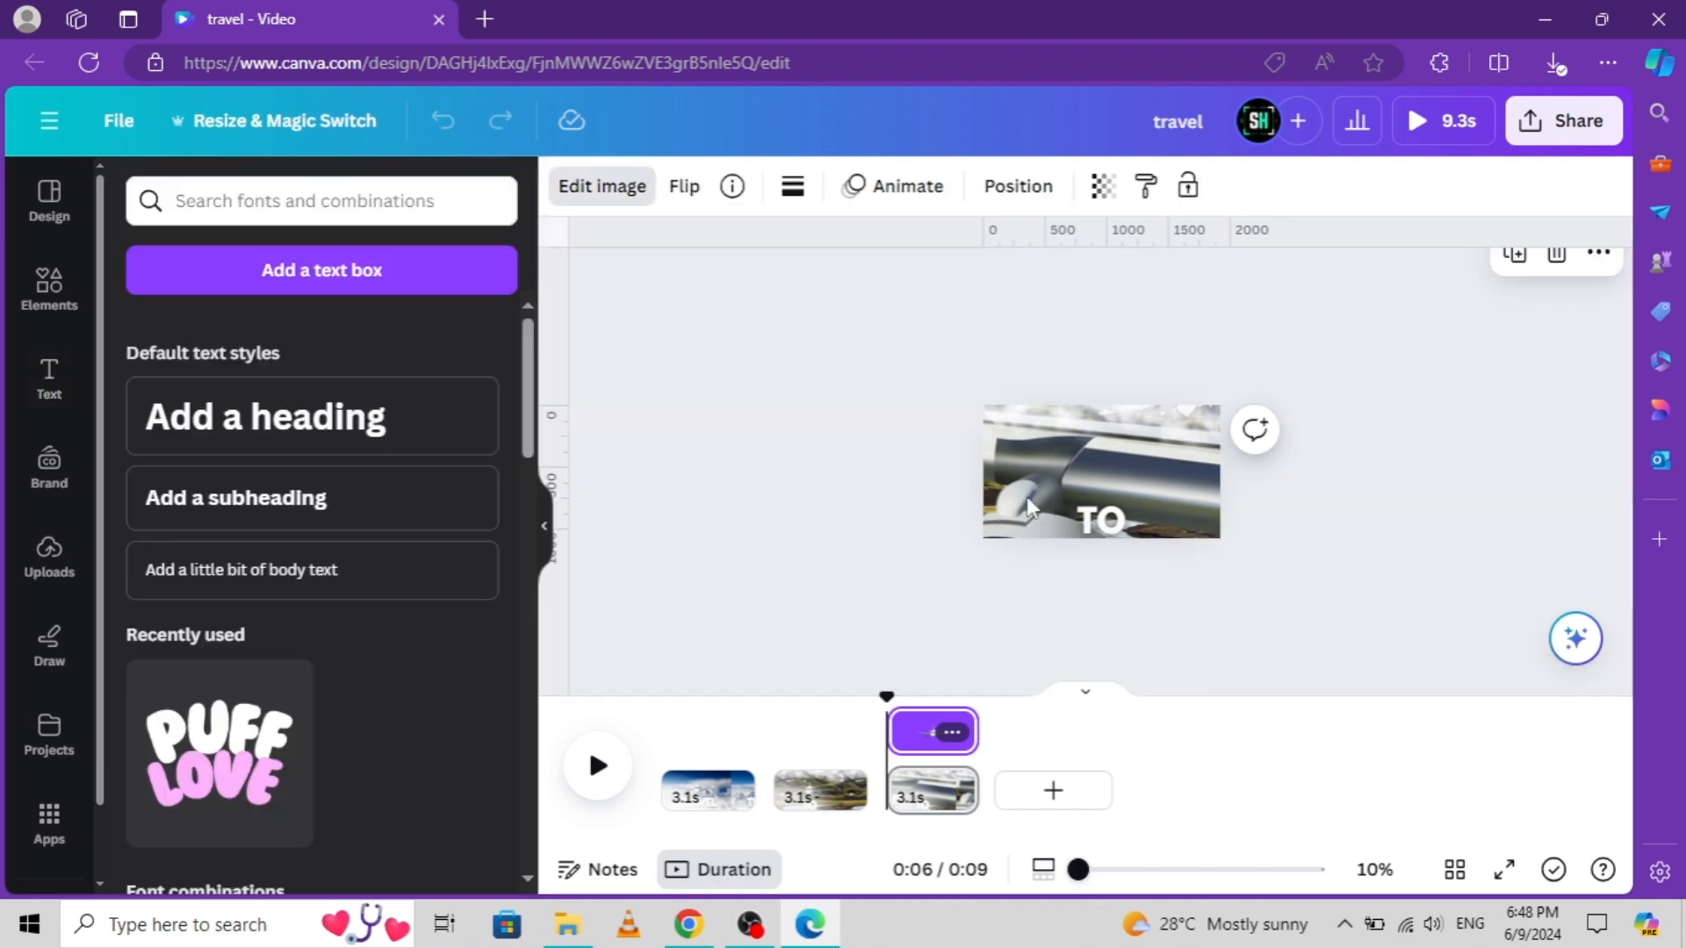
Move the oversized airplane on the third page until its white fuselage fills the whole page
{"action": "right_click", "coordinate": [1138, 503]}
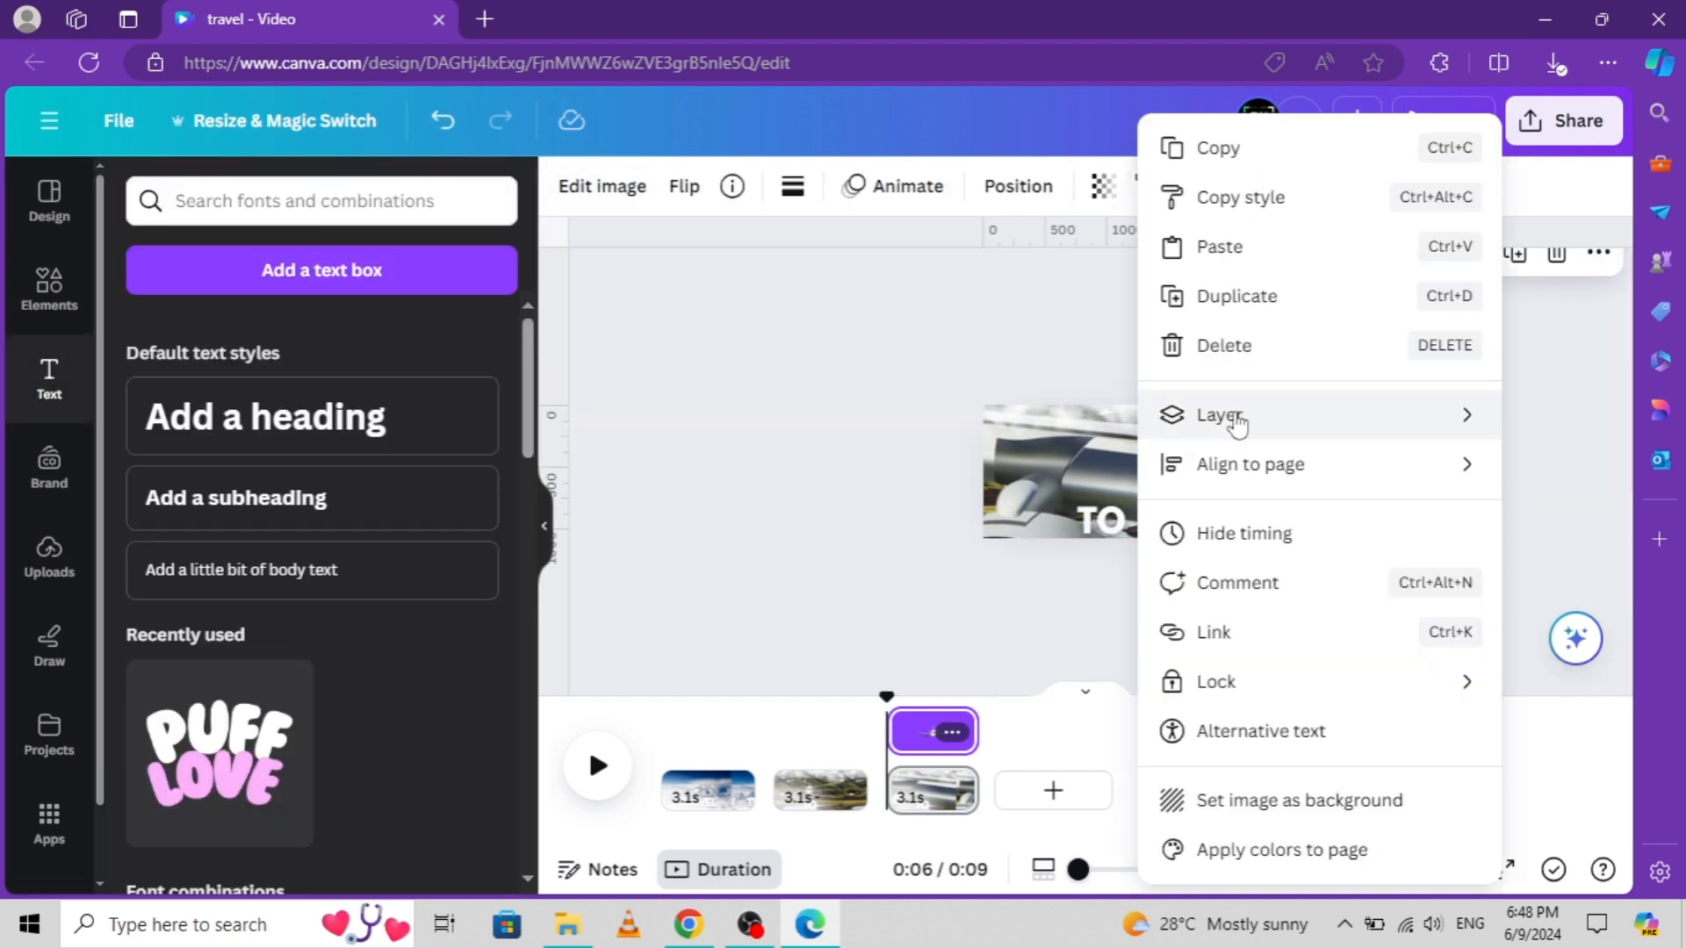
{"action": "mouse_move", "coordinate": [1242, 421]}
{"action": "left_click", "coordinate": [1408, 628]}
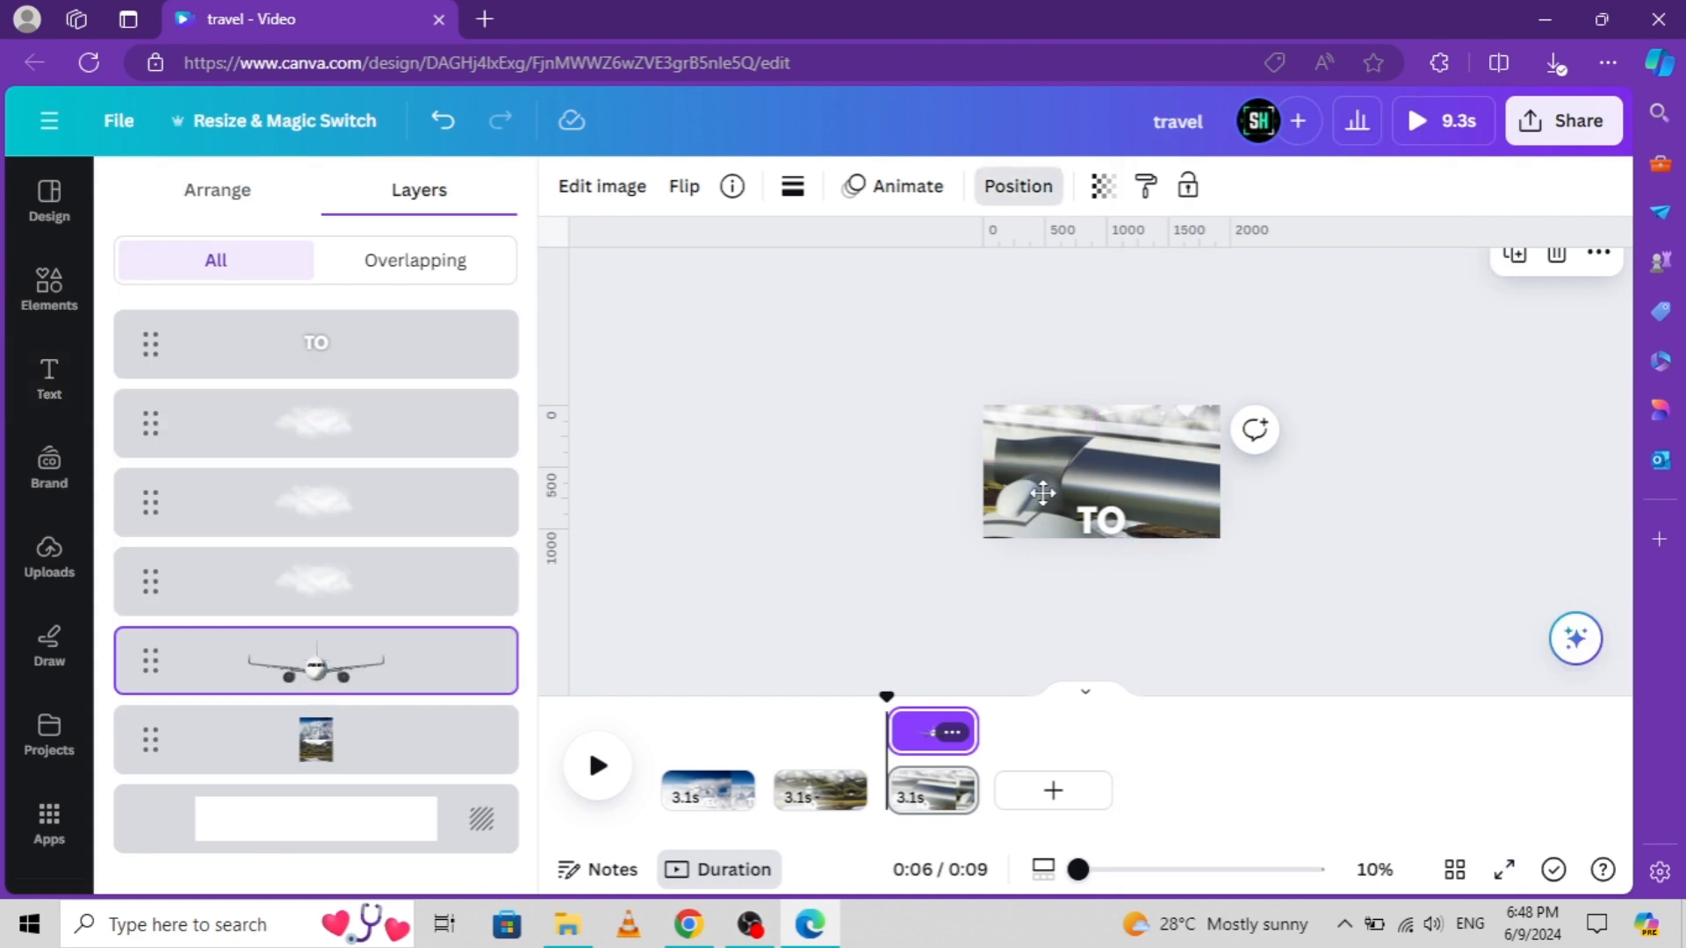
{"action": "left_click", "coordinate": [854, 474]}
{"action": "left_click_drag", "start_coordinate": [1030, 482], "coordinate": [718, 449]}
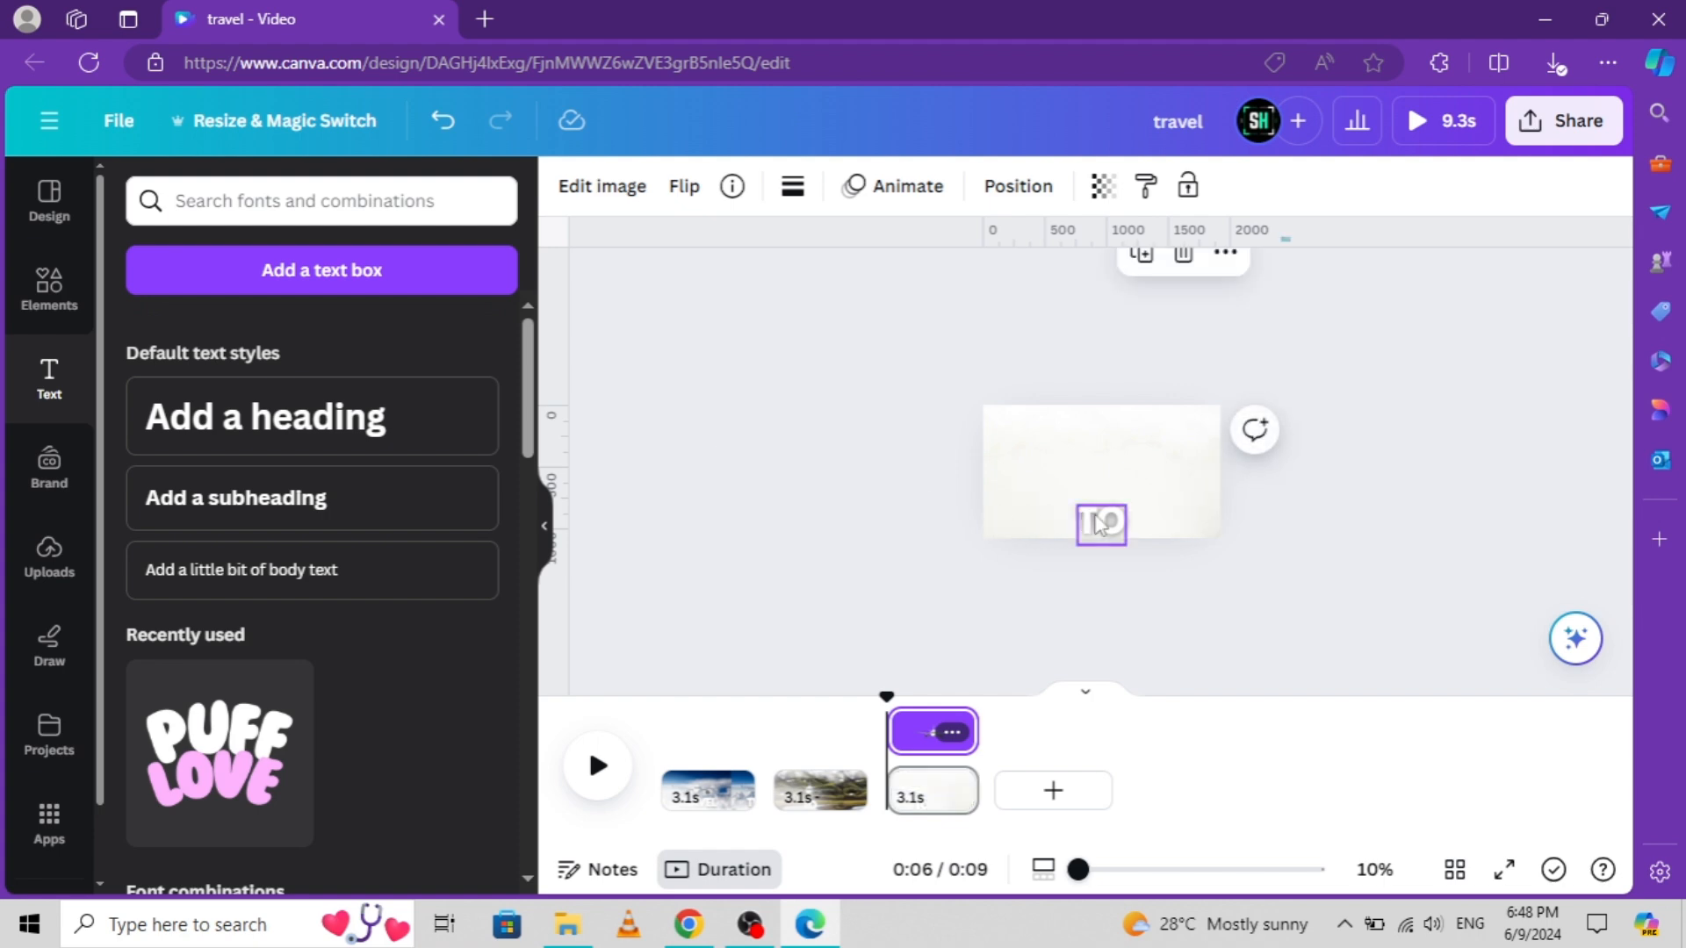
Move the TO heading to the centre of the third page and change its text to "iceland"
{"action": "left_click_drag", "start_coordinate": [1096, 524], "coordinate": [1093, 474]}
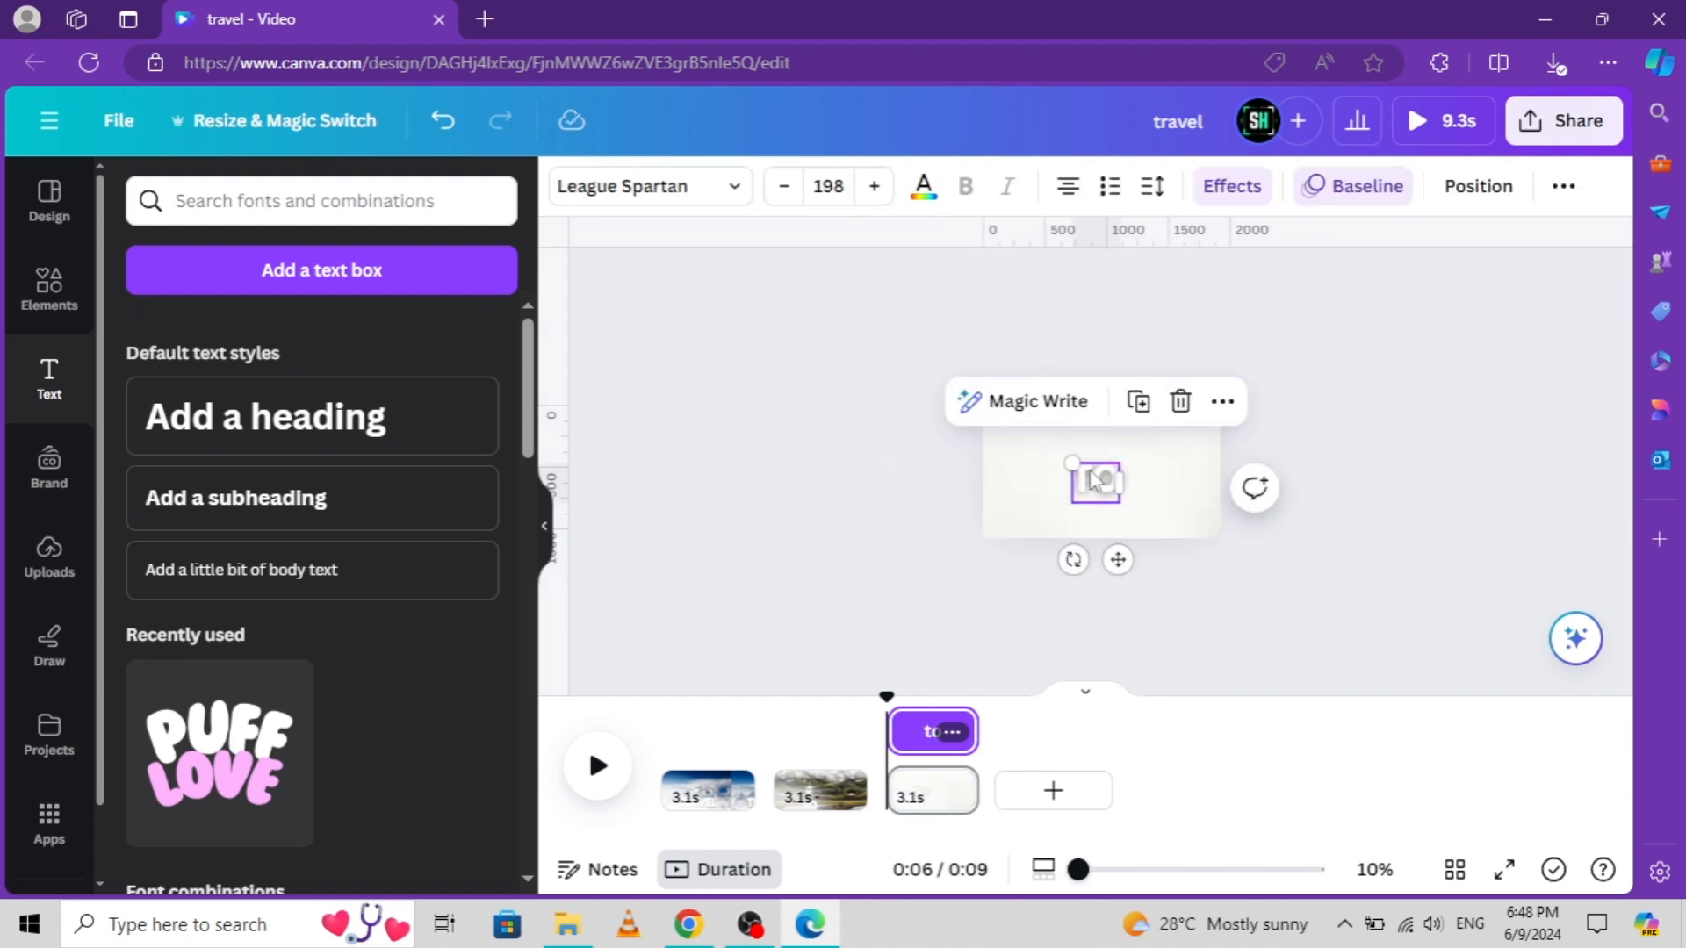
{"action": "double_click", "coordinate": [1100, 476]}
{"action": "type", "text": "iceland"}
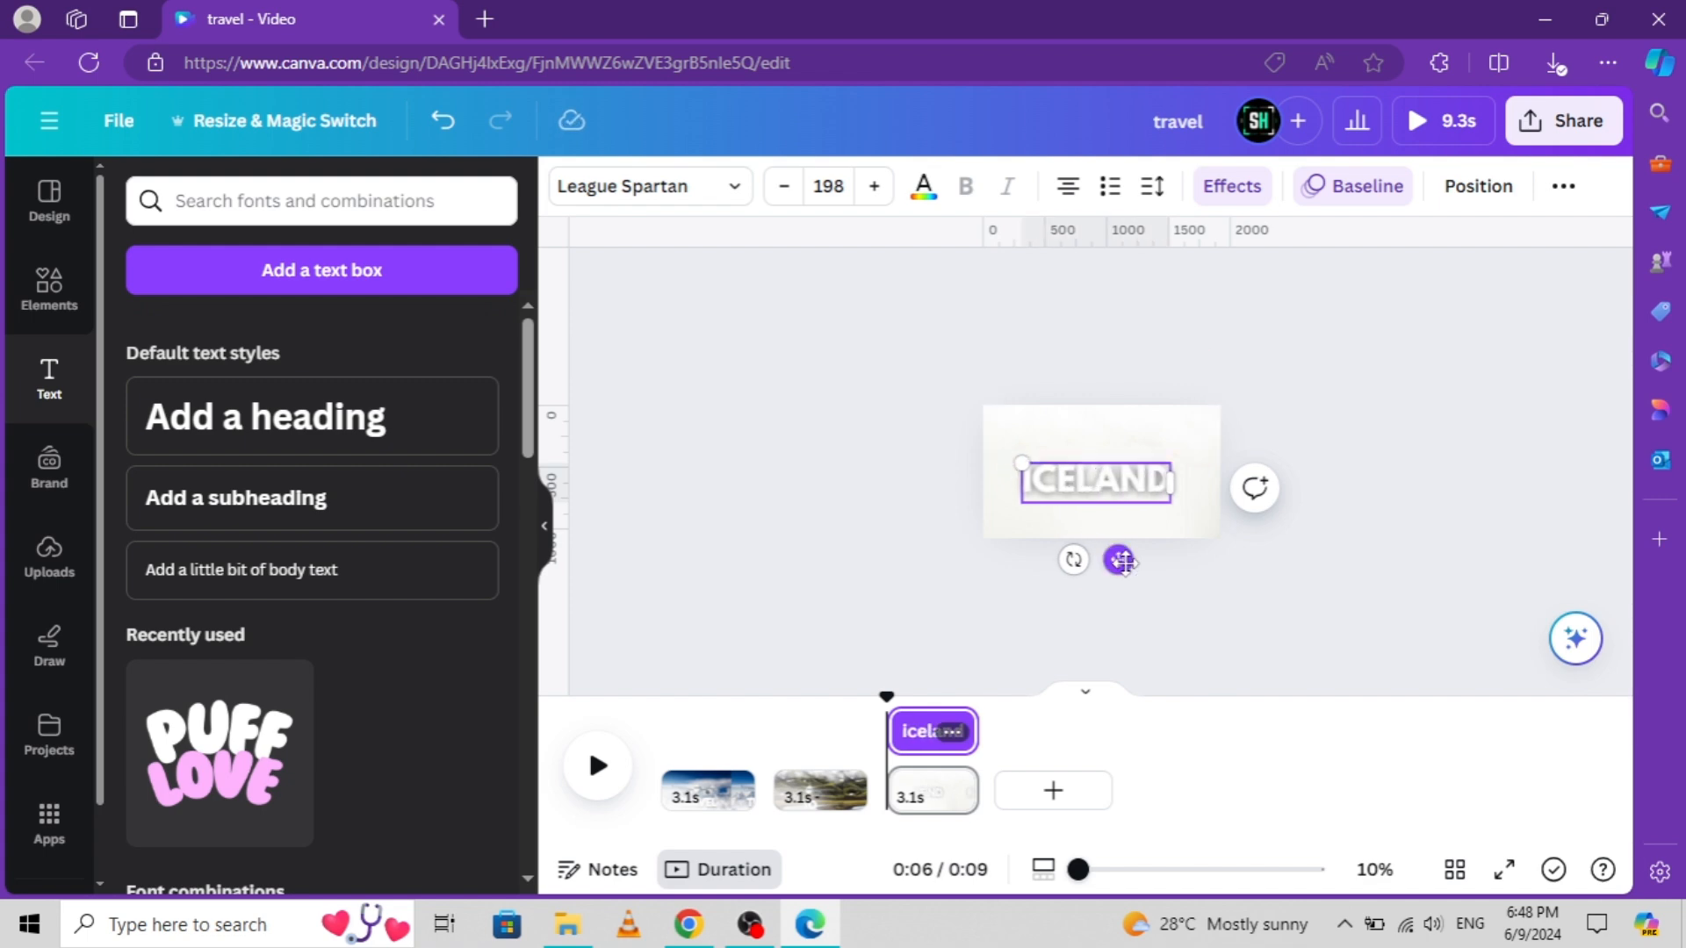
{"action": "left_click_drag", "start_coordinate": [1121, 562], "coordinate": [1123, 555]}
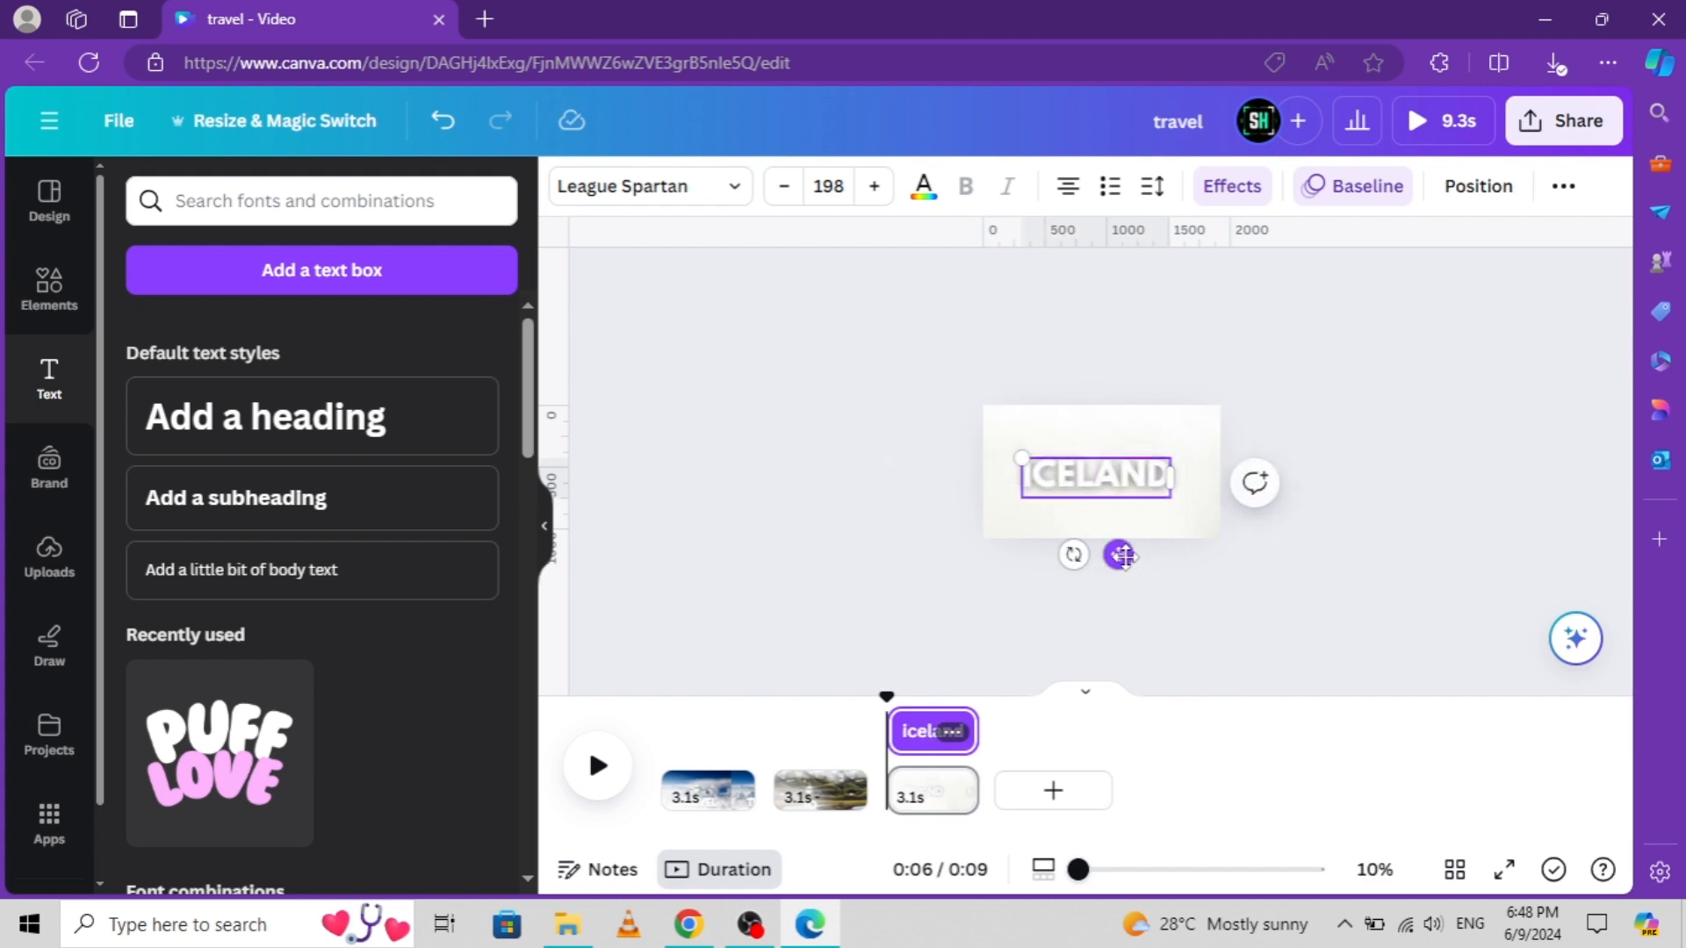
Change the ICELAND heading's text animation to Neon on enter, with the Character writing style
{"action": "left_click", "coordinate": [1382, 186]}
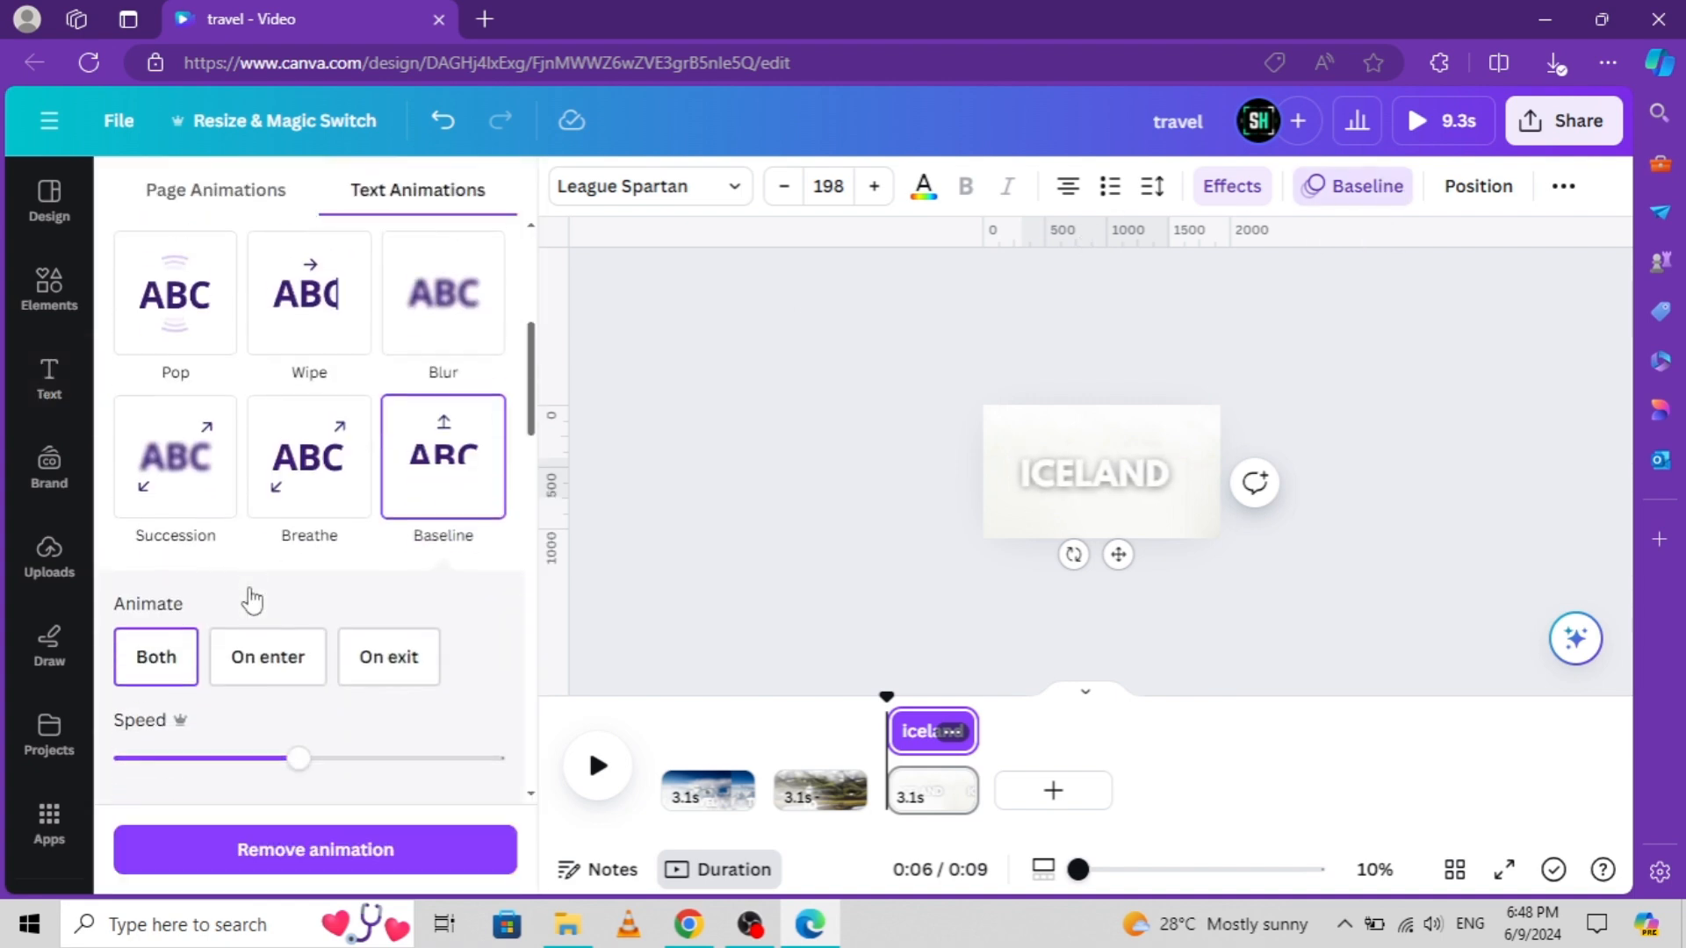
{"action": "scroll", "coordinate": [252, 601], "scroll_direction": "down", "scroll_amount": 10}
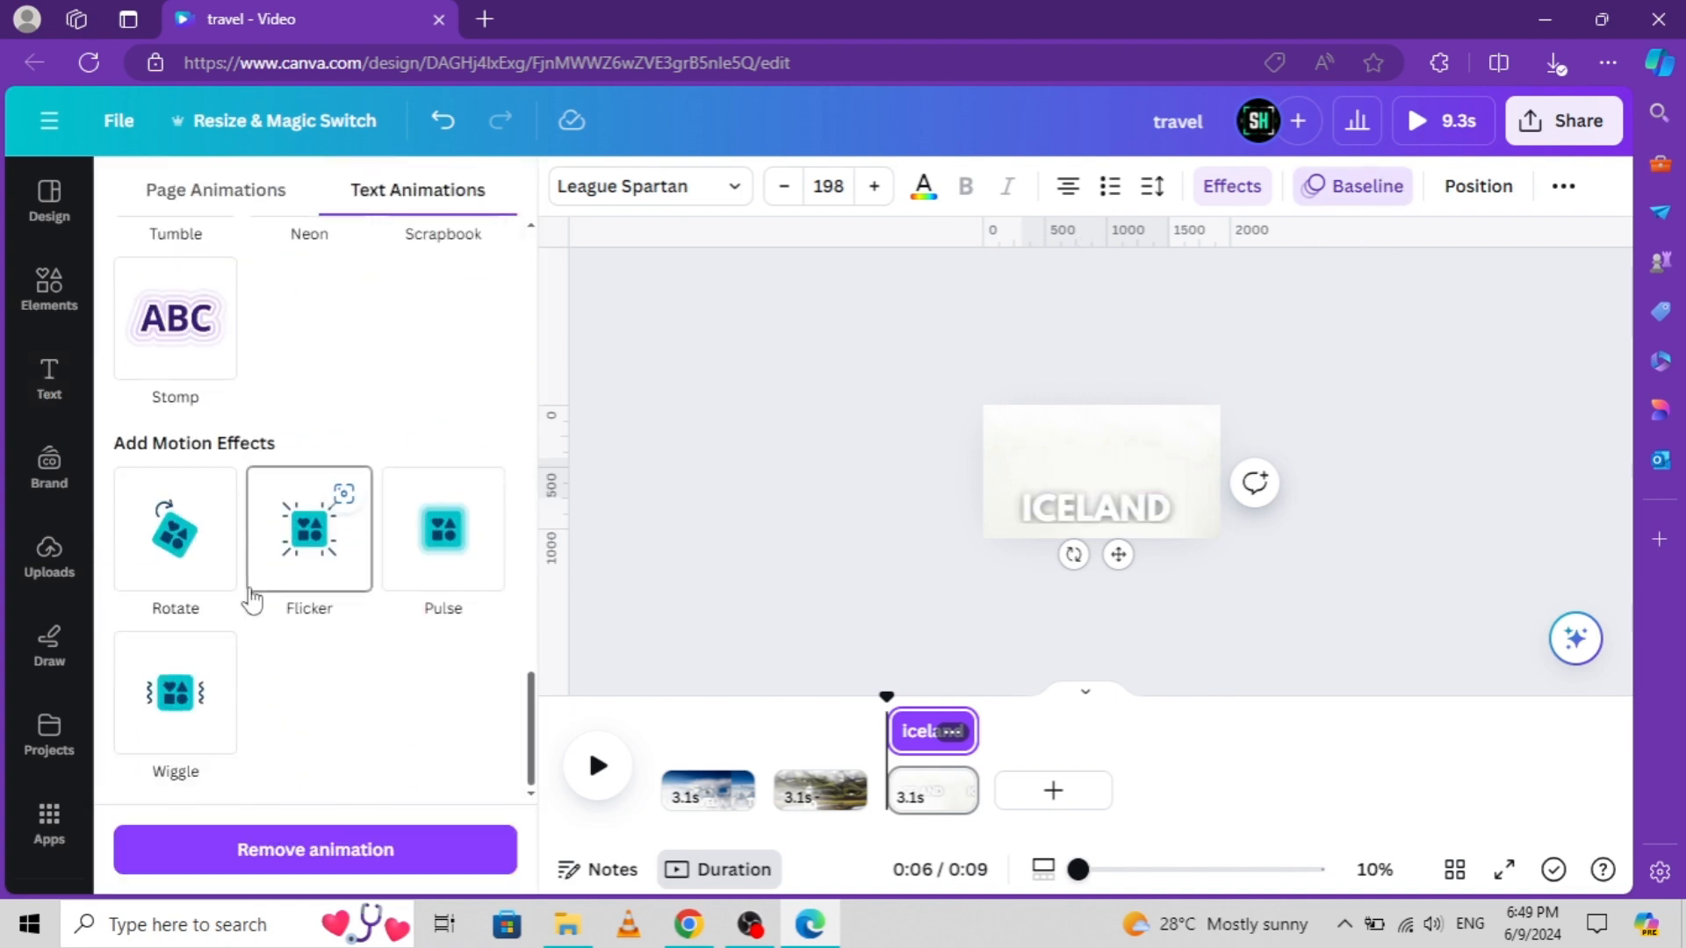
{"action": "scroll", "coordinate": [252, 597], "scroll_direction": "up", "scroll_amount": 3}
{"action": "left_click", "coordinate": [359, 424]}
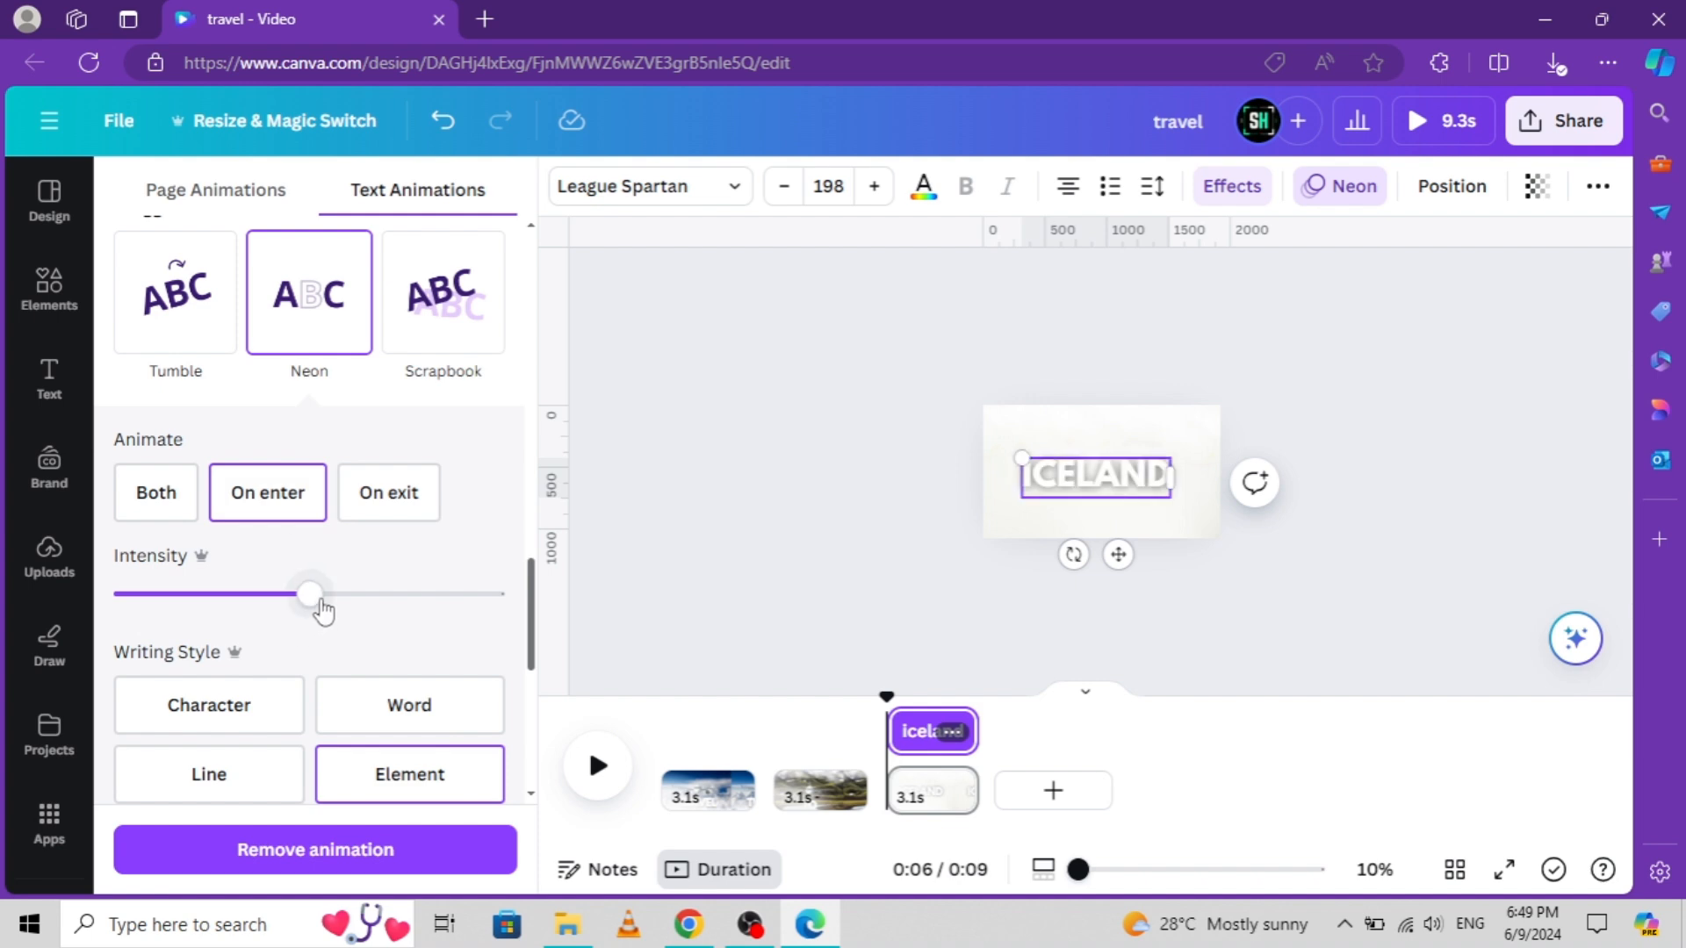
{"action": "left_click", "coordinate": [206, 725]}
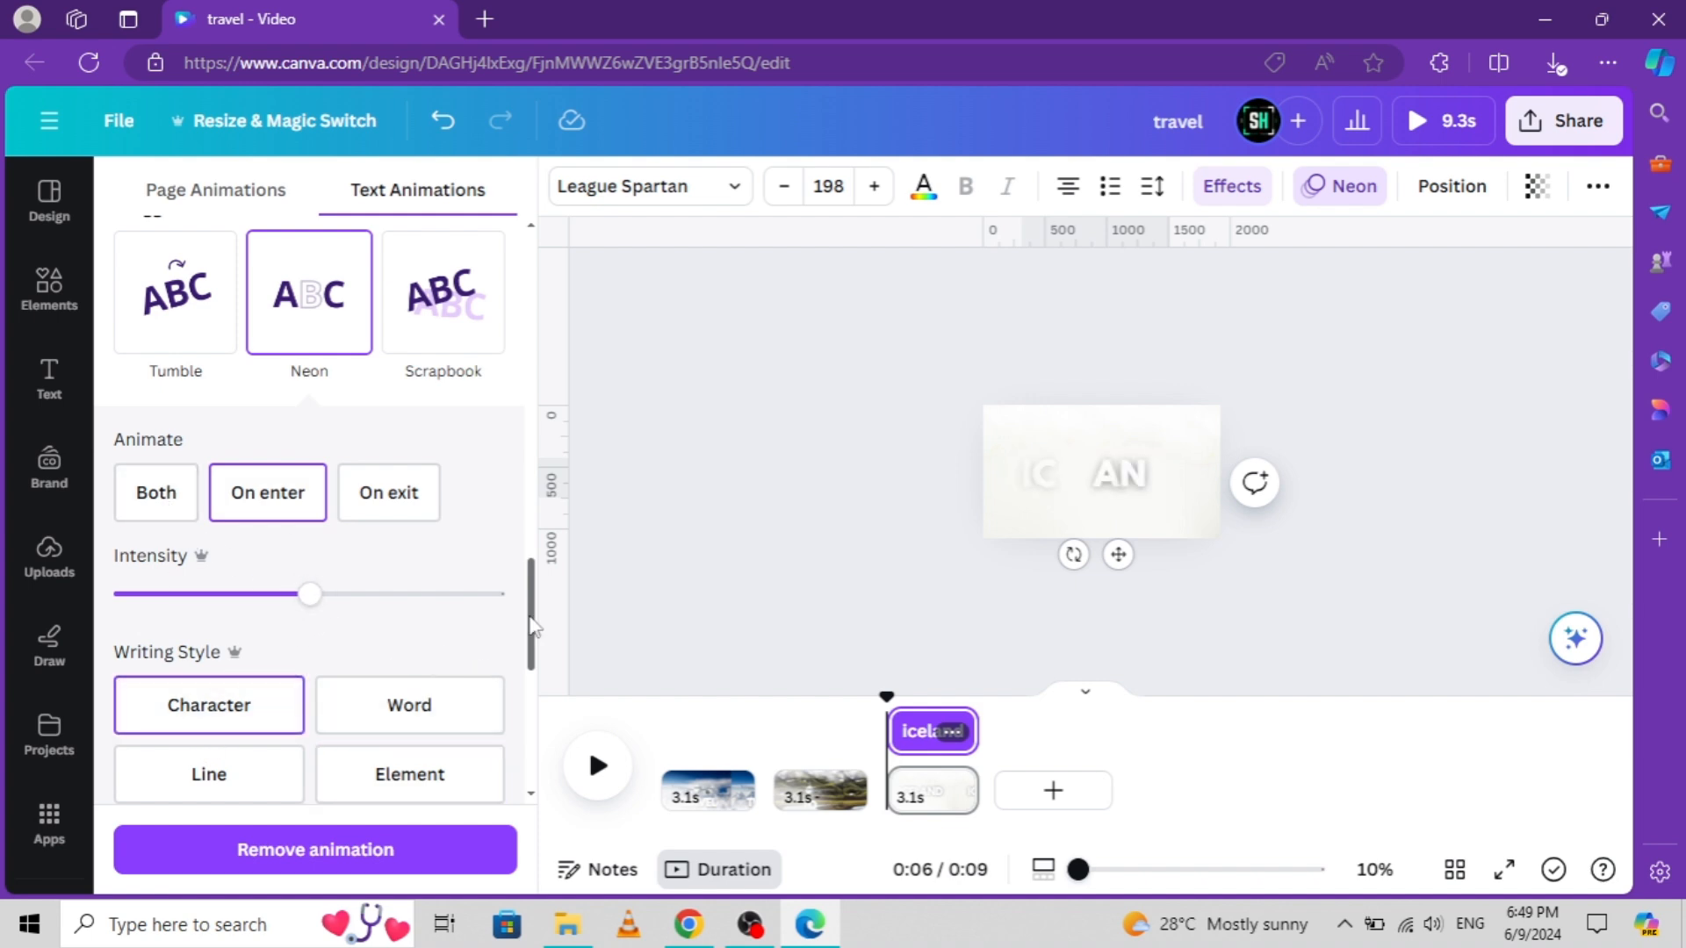
{"action": "left_click", "coordinate": [790, 481]}
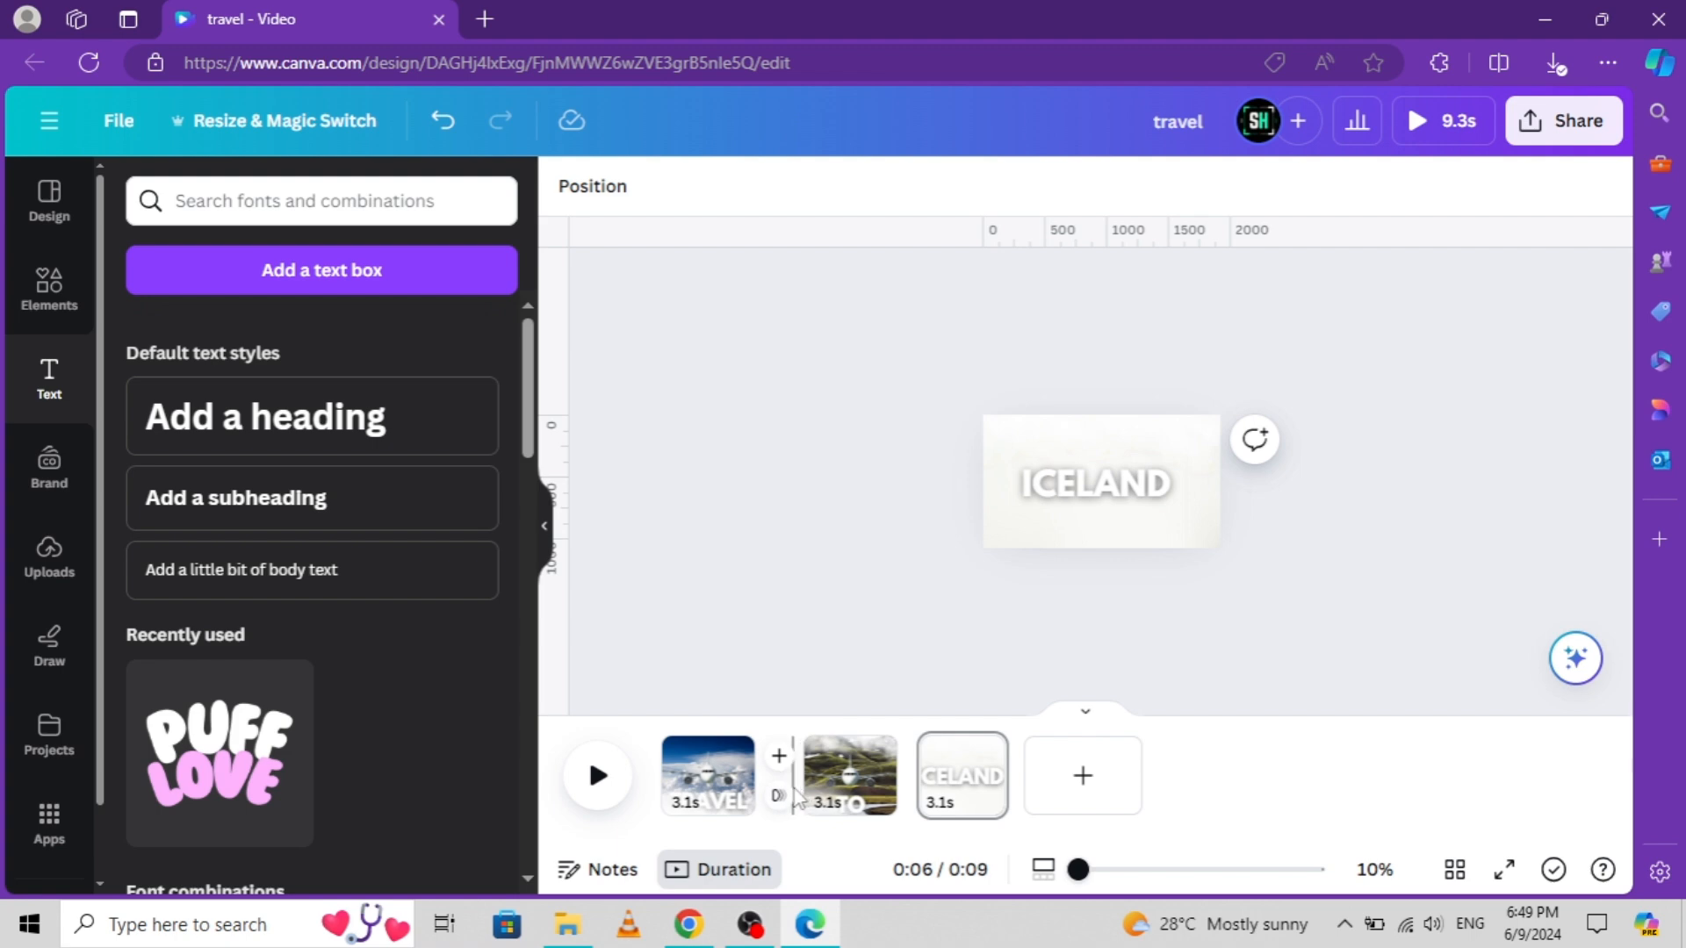
Add a Match & Move transition of 1.5 seconds after the first page and apply it between all pages
{"action": "left_click", "coordinate": [777, 796]}
{"action": "left_click", "coordinate": [176, 626]}
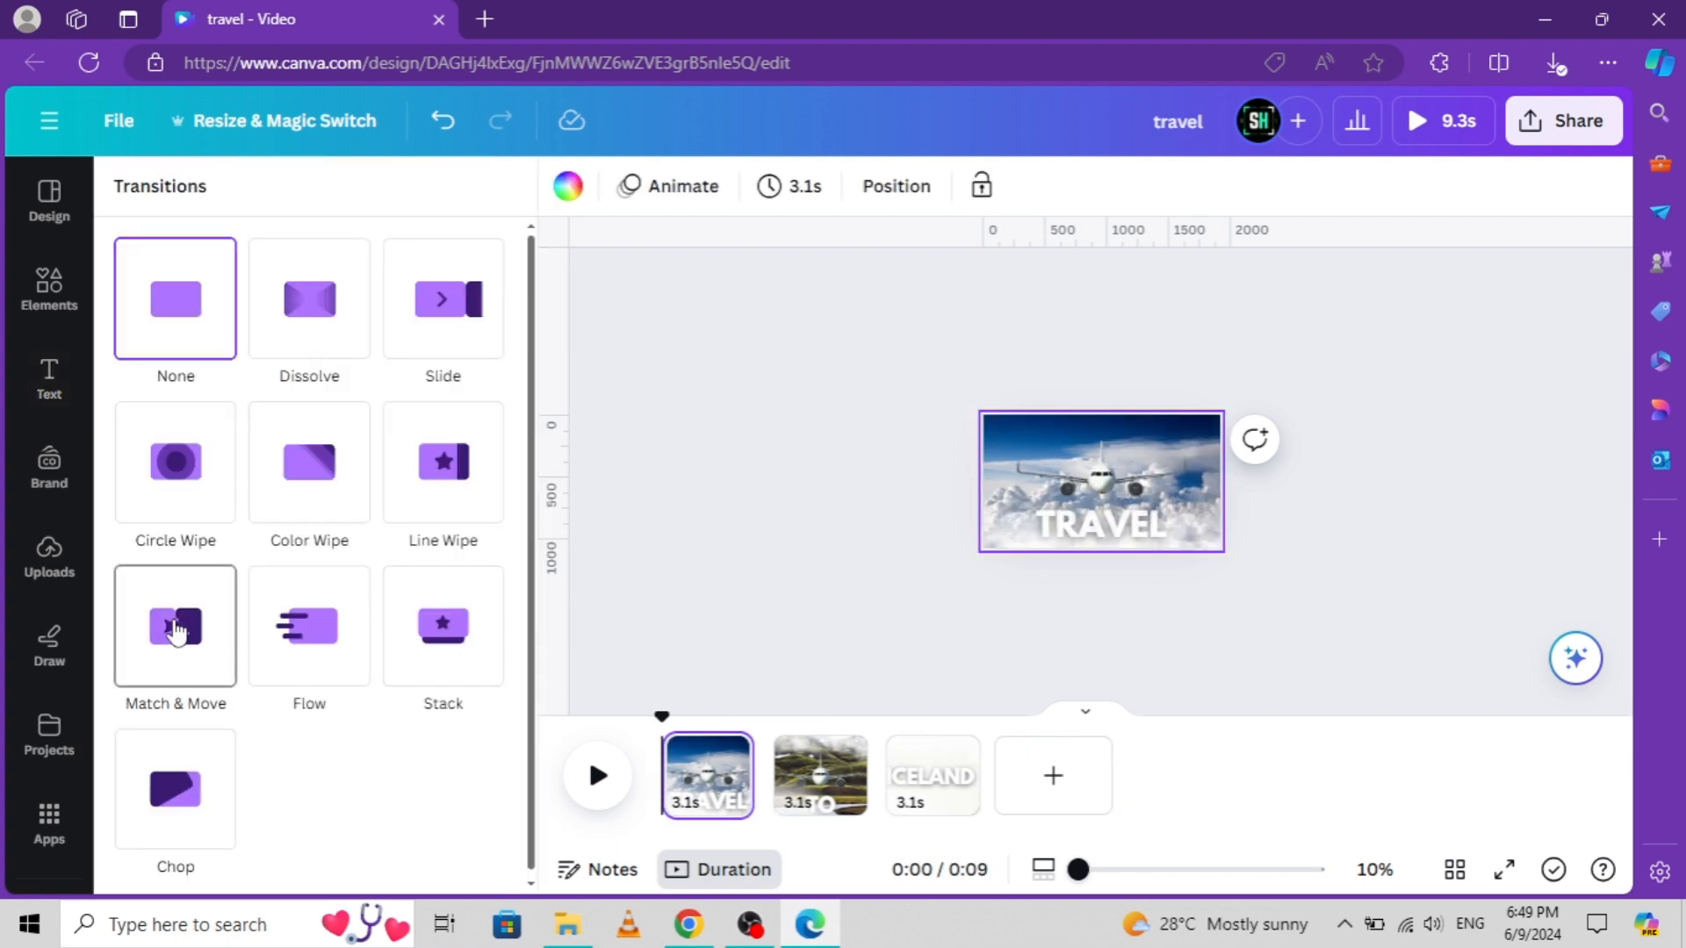
{"action": "left_click_drag", "start_coordinate": [279, 650], "coordinate": [421, 645]}
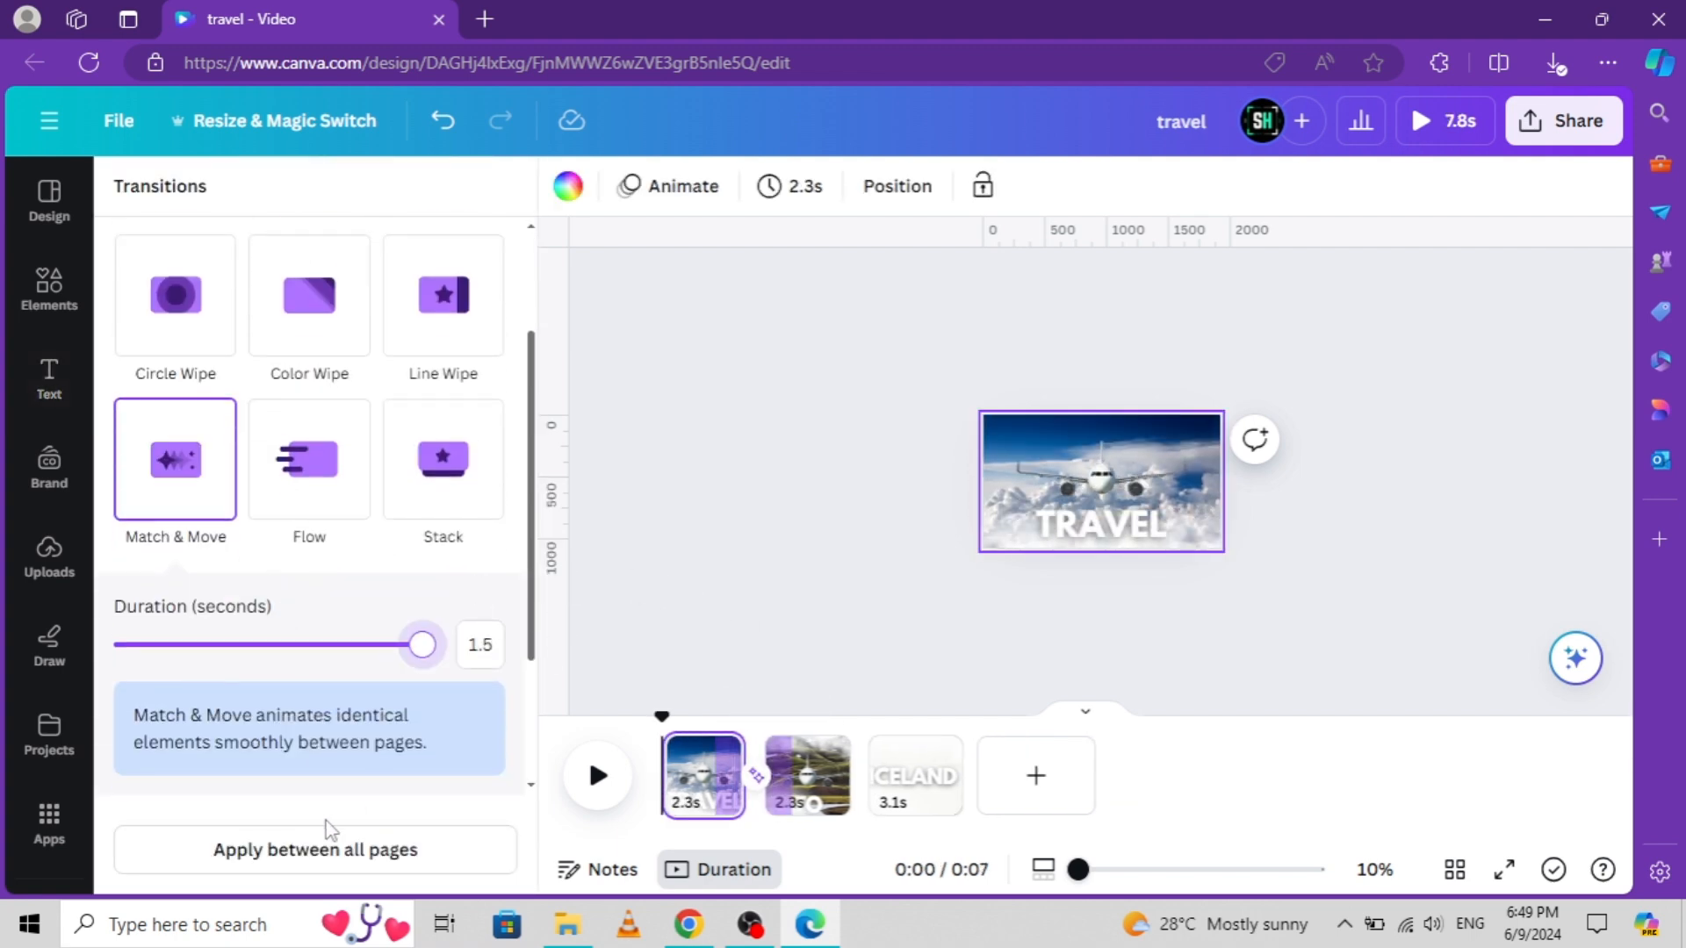
{"action": "left_click", "coordinate": [324, 846]}
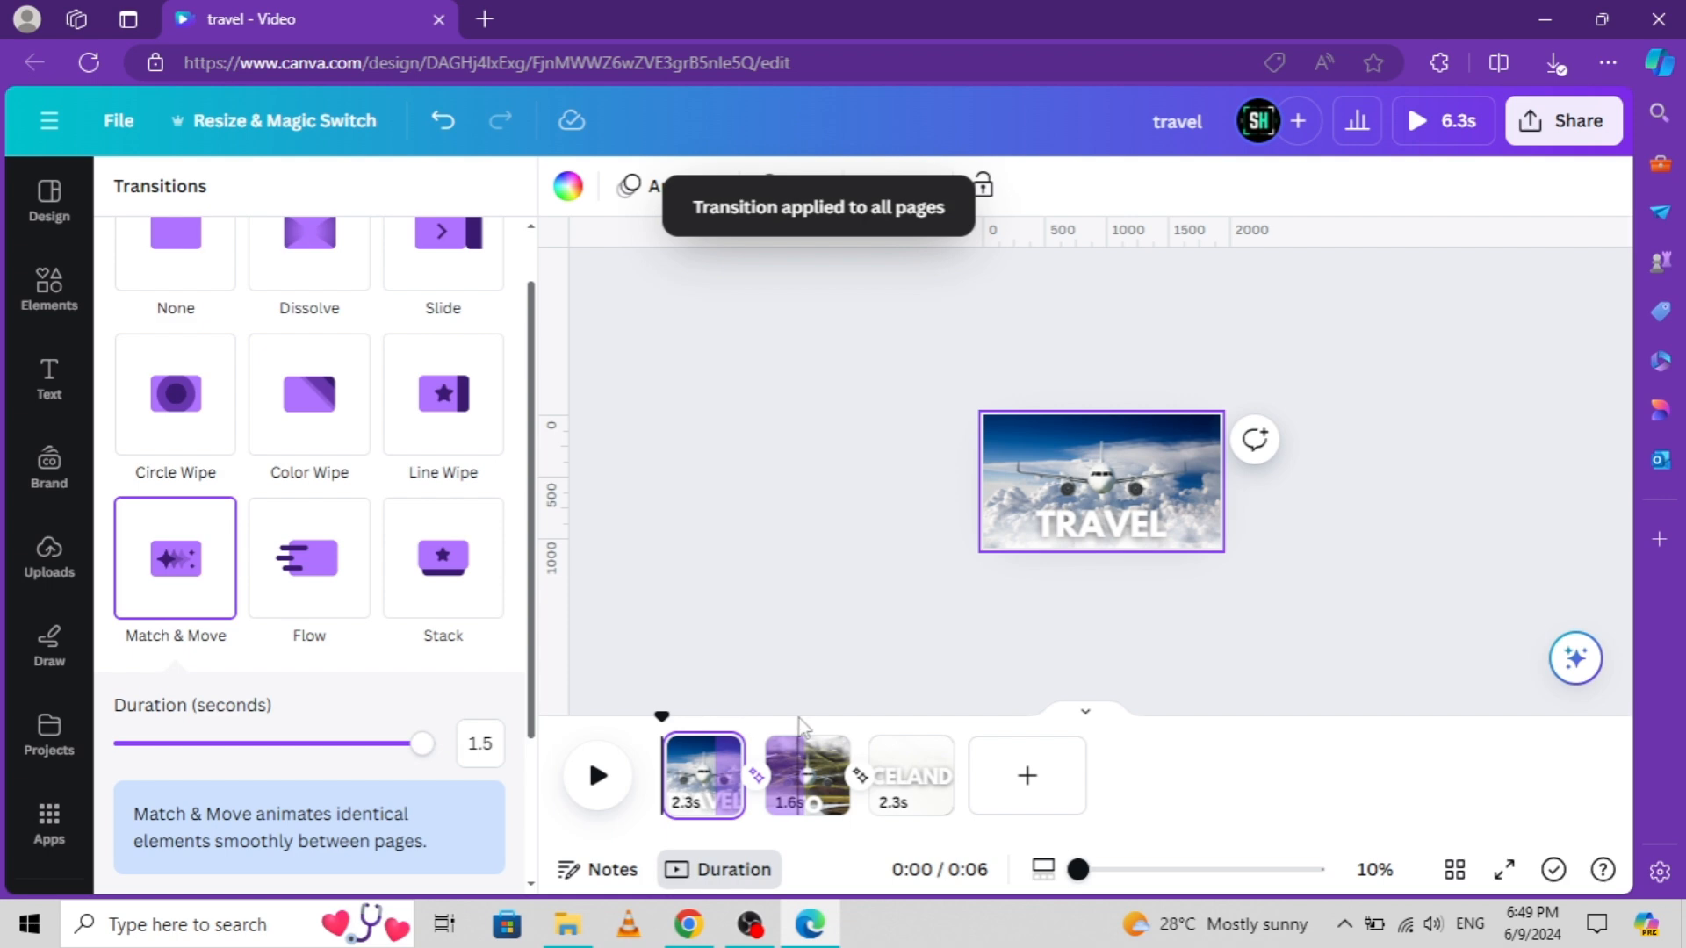
{"action": "scroll", "coordinate": [492, 774], "scroll_direction": "down", "scroll_amount": 2}
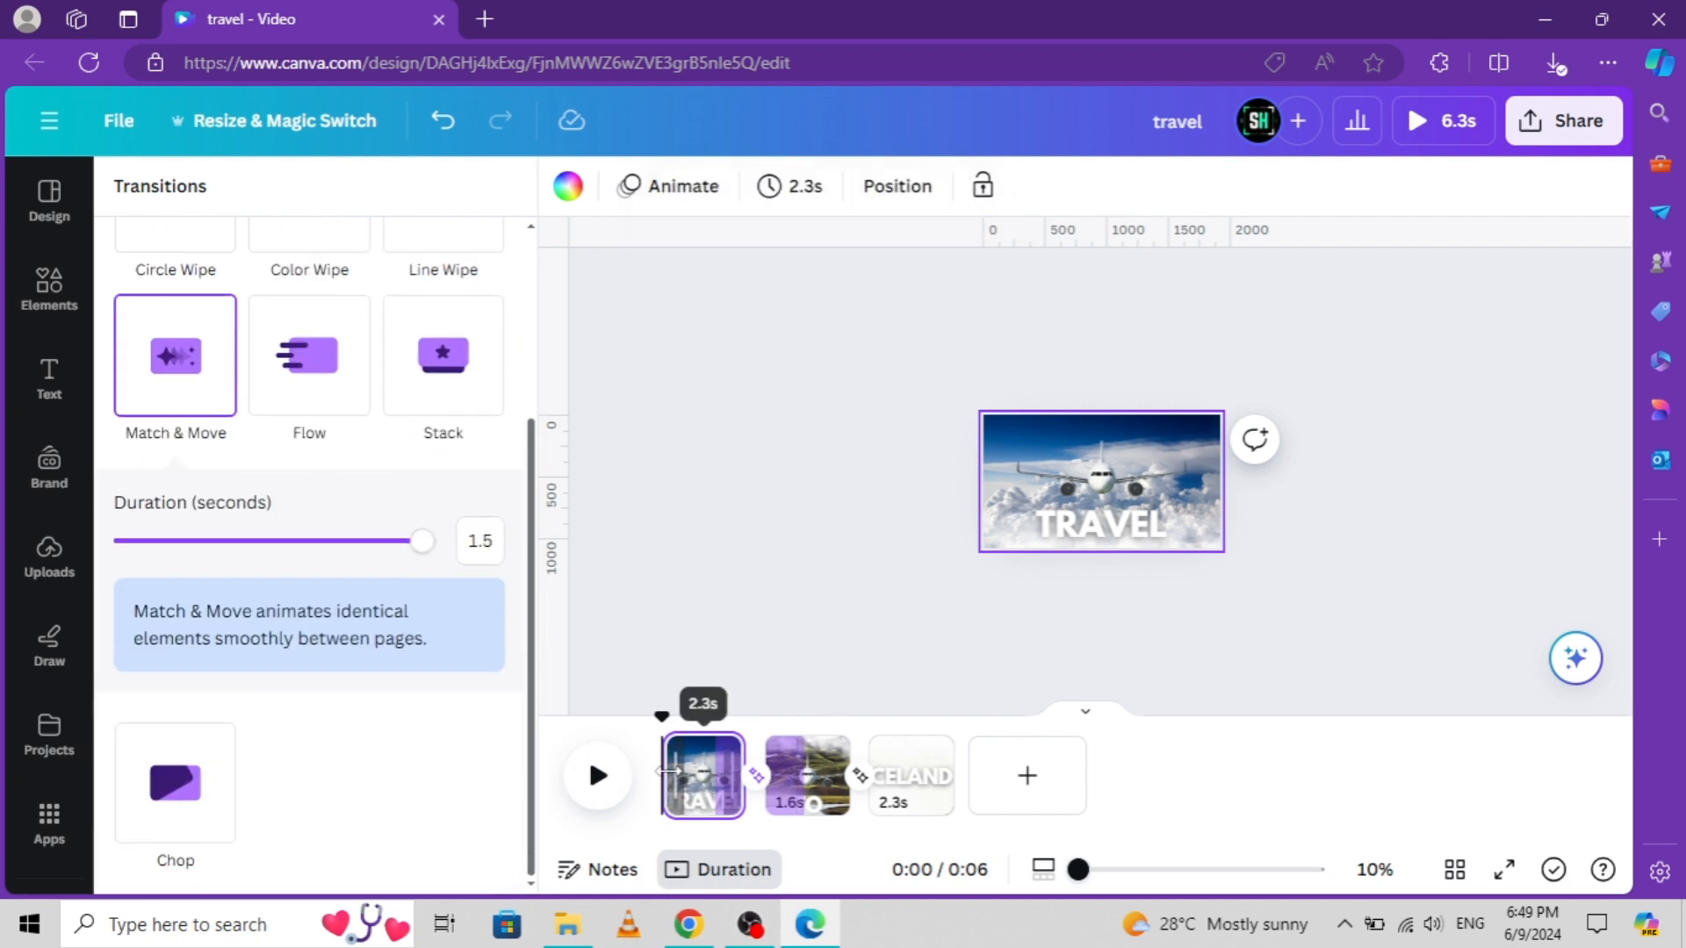
Shorten the TRAVEL heading's timing to 2.1 s and trim both ends of the TO heading's timing to match the second page
{"action": "left_click", "coordinate": [1080, 520]}
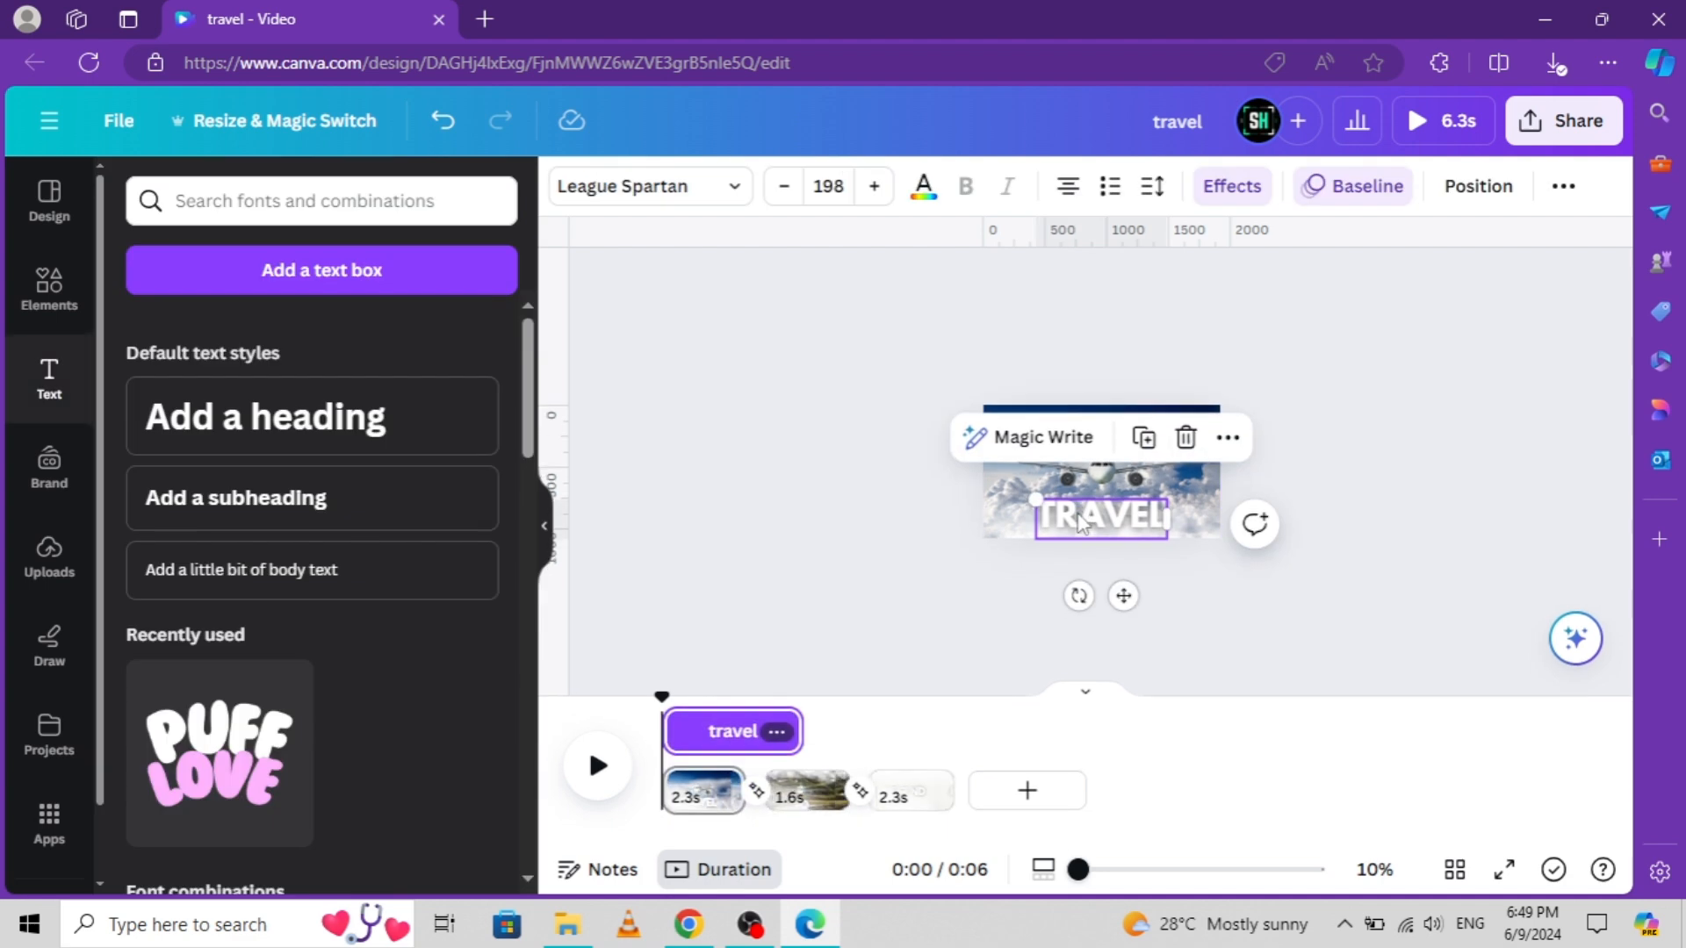
{"action": "left_click_drag", "start_coordinate": [800, 731], "coordinate": [740, 748]}
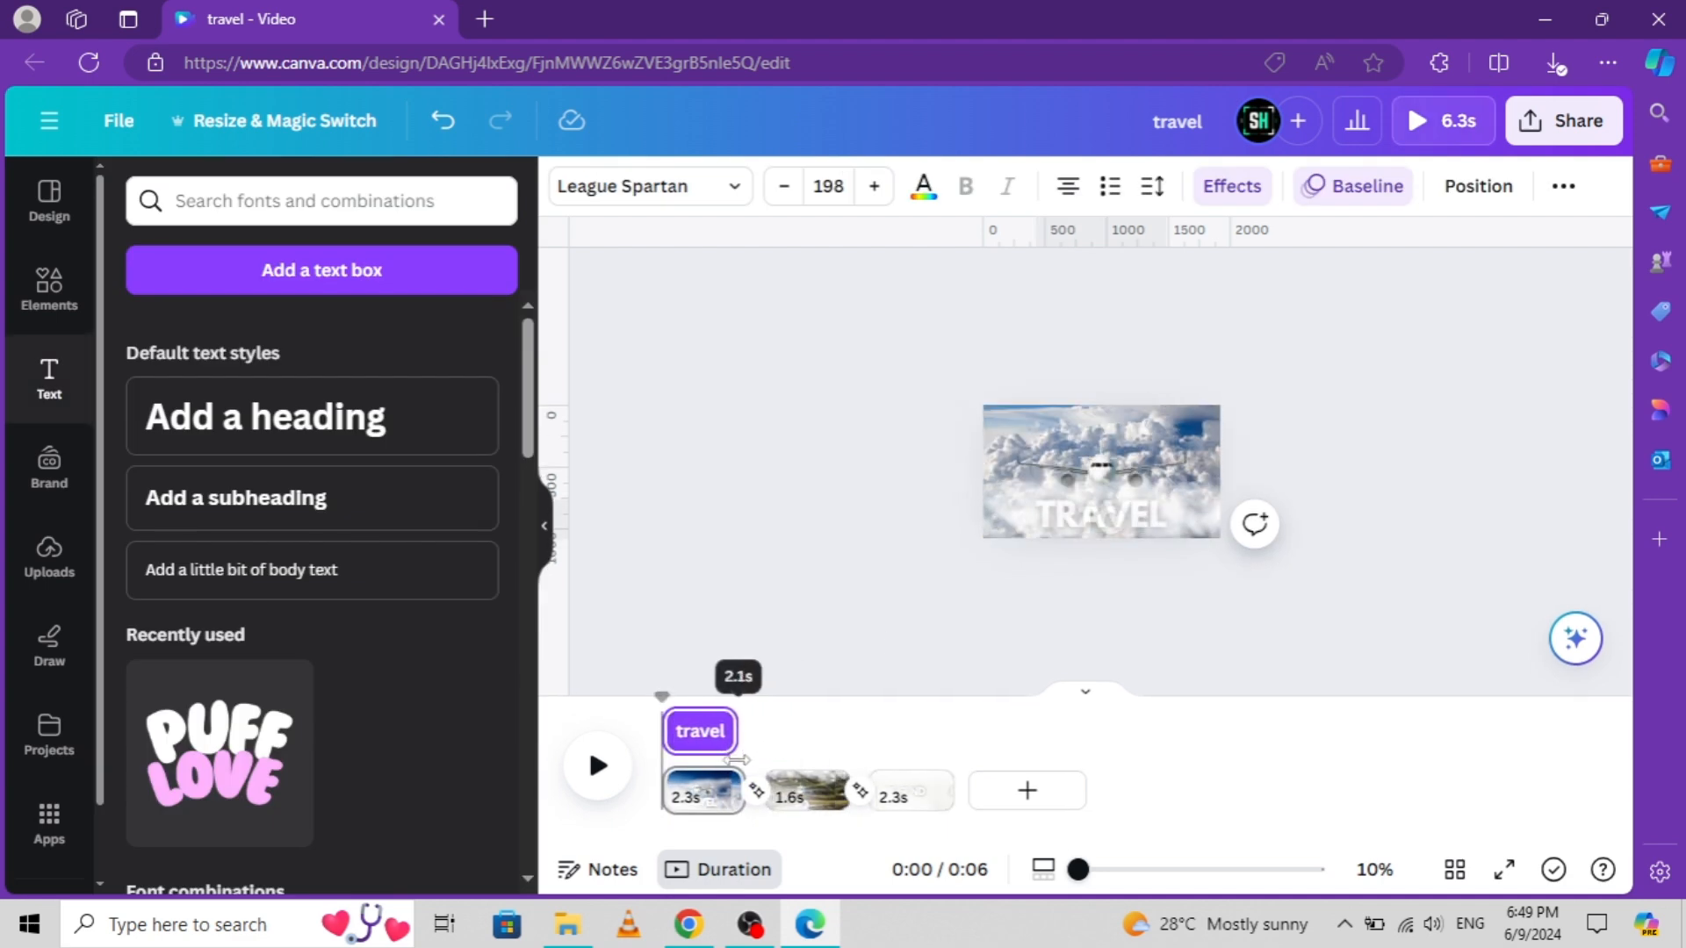
{"action": "left_click", "coordinate": [813, 800]}
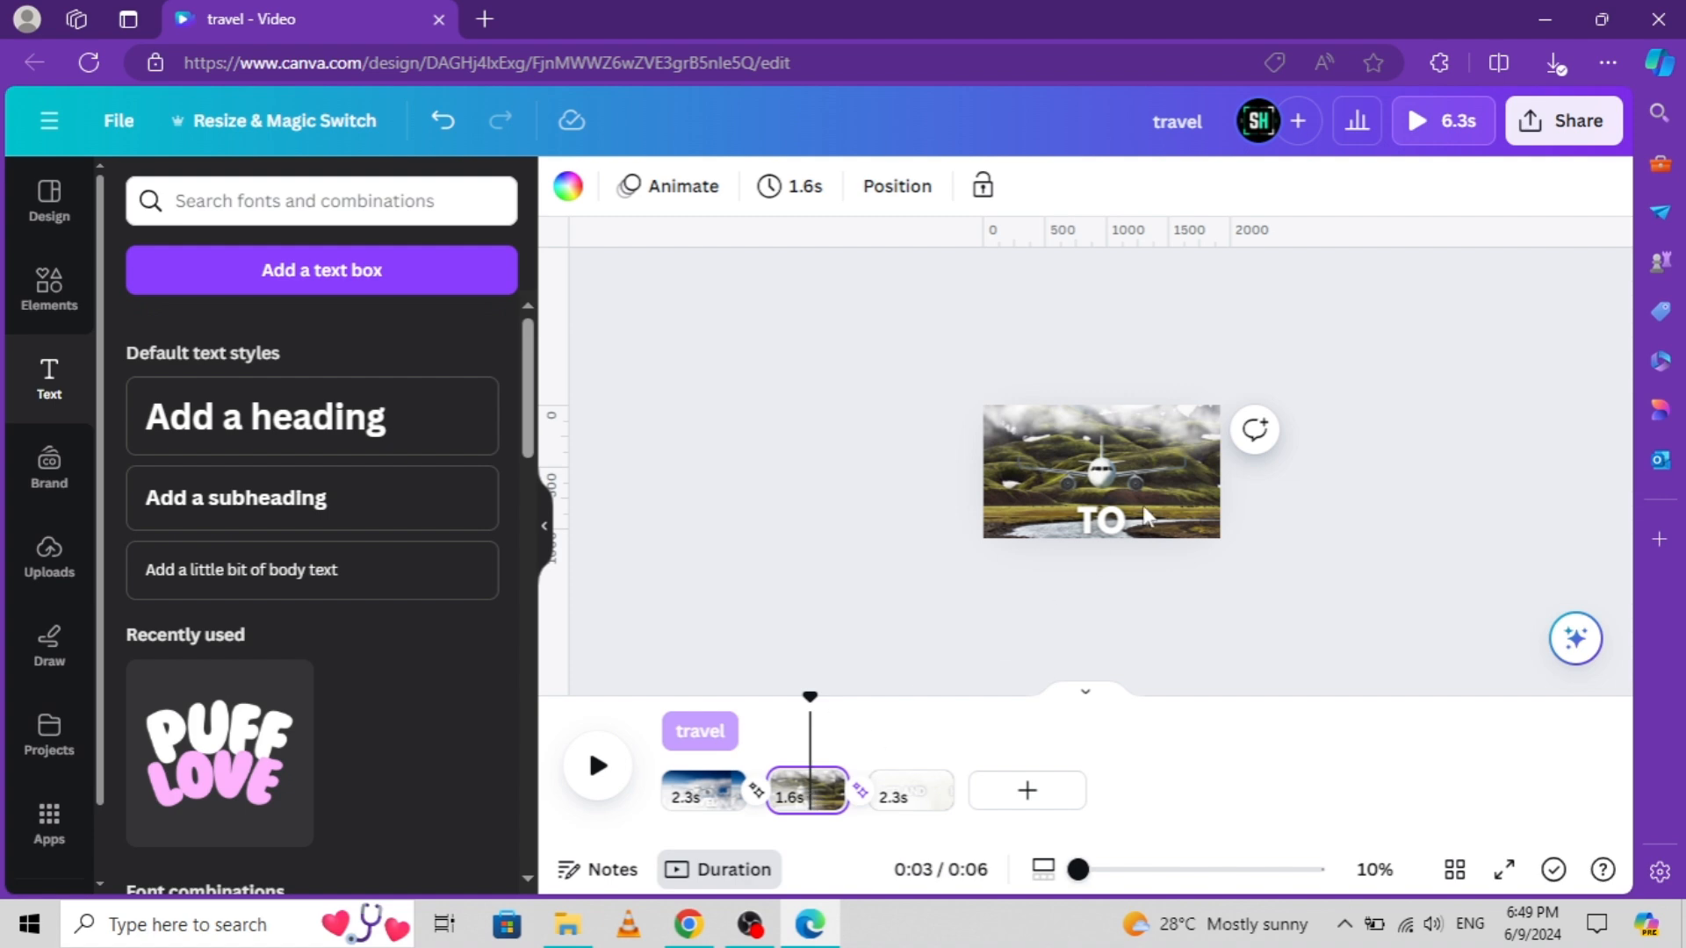
{"action": "left_click", "coordinate": [1089, 526]}
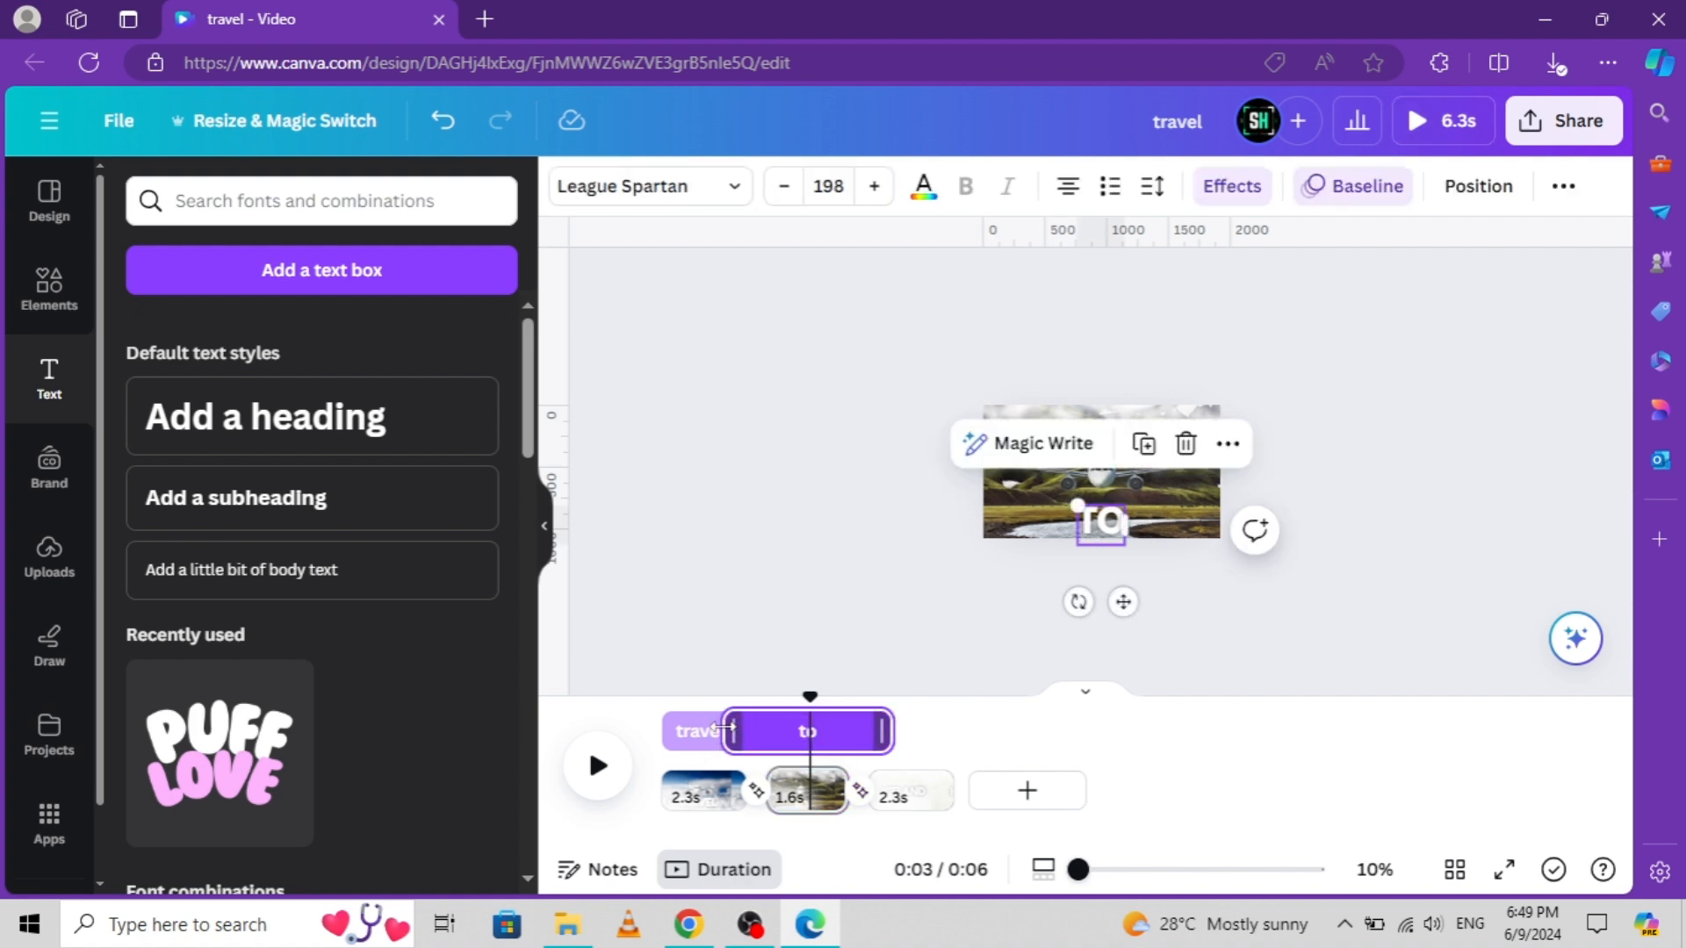
{"action": "left_click_drag", "start_coordinate": [725, 730], "coordinate": [770, 769]}
{"action": "left_click", "coordinate": [821, 737]}
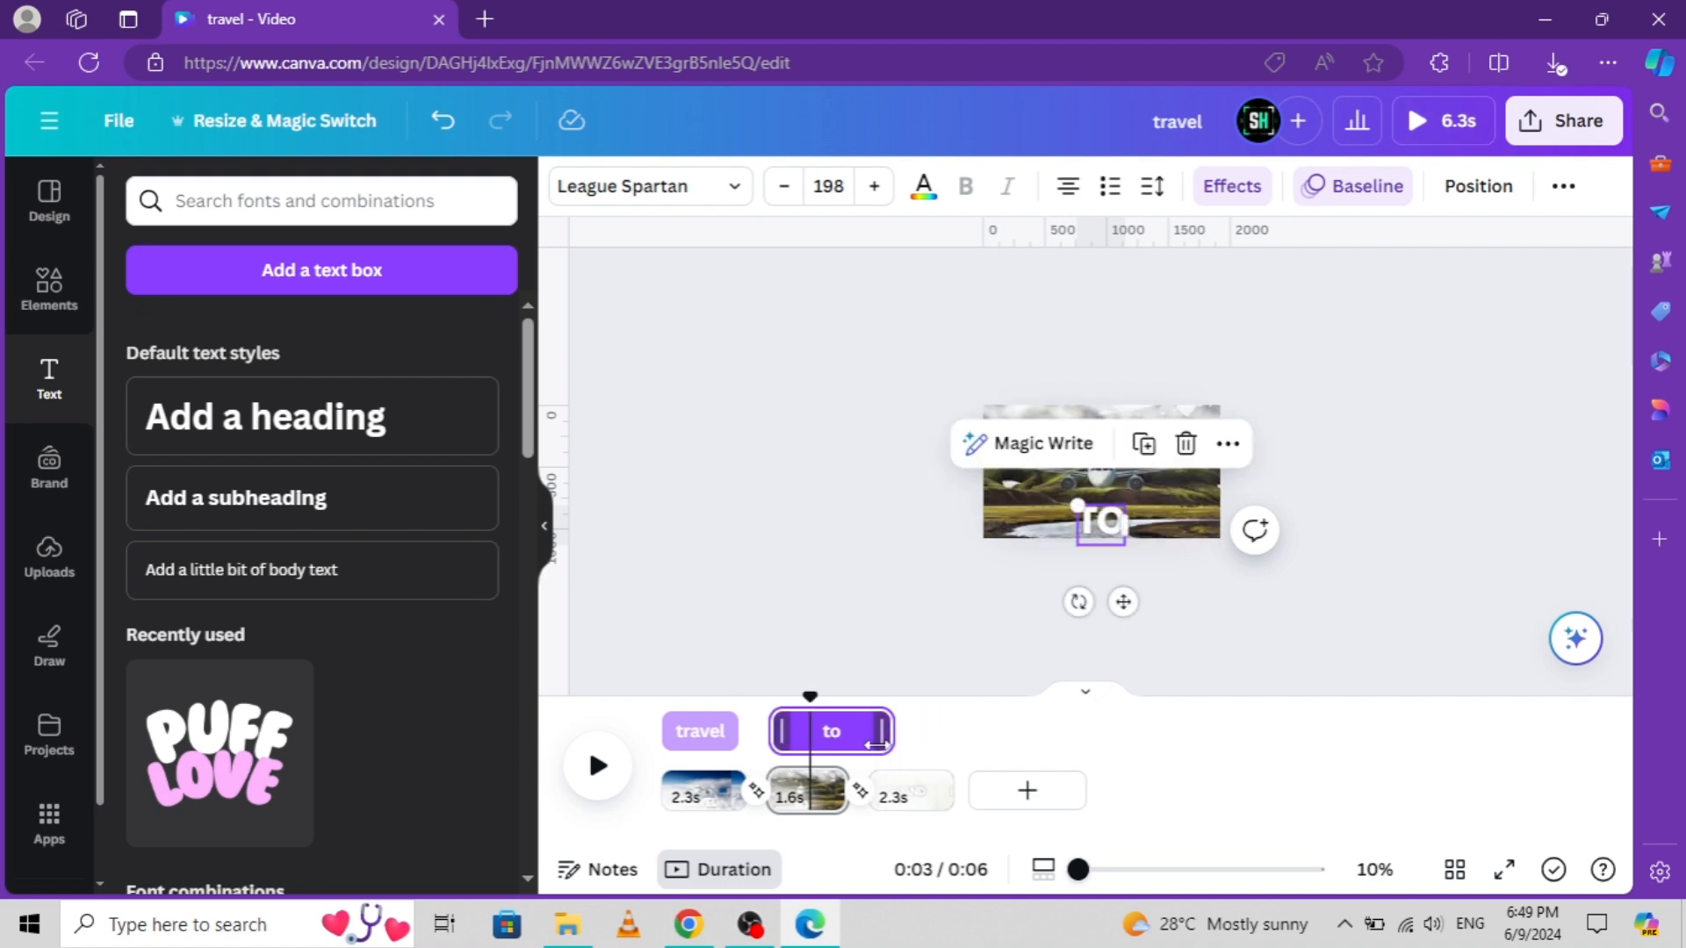
{"action": "left_click_drag", "start_coordinate": [885, 740], "coordinate": [847, 740]}
Trim the start of the ICELAND heading's timing to line up with the start of the third page
{"action": "left_click", "coordinate": [902, 791]}
{"action": "left_click", "coordinate": [1124, 487]}
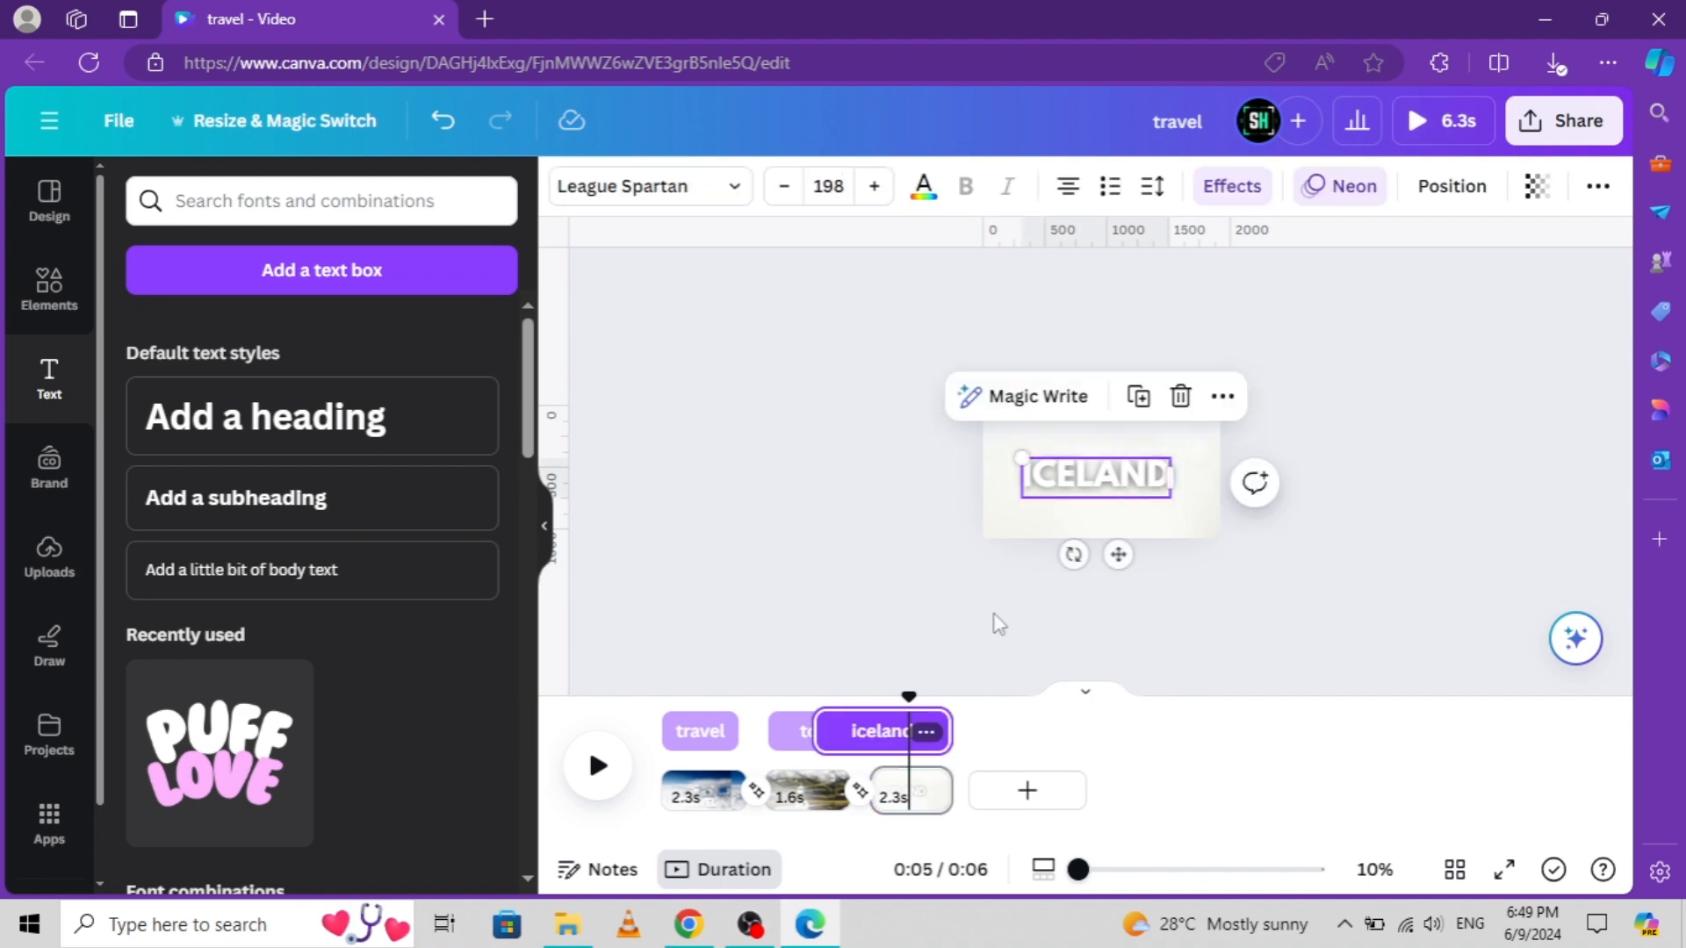
{"action": "left_click_drag", "start_coordinate": [847, 742], "coordinate": [880, 742]}
Play the video from the beginning to check the transitions and heading timings
{"action": "left_click", "coordinate": [667, 705]}
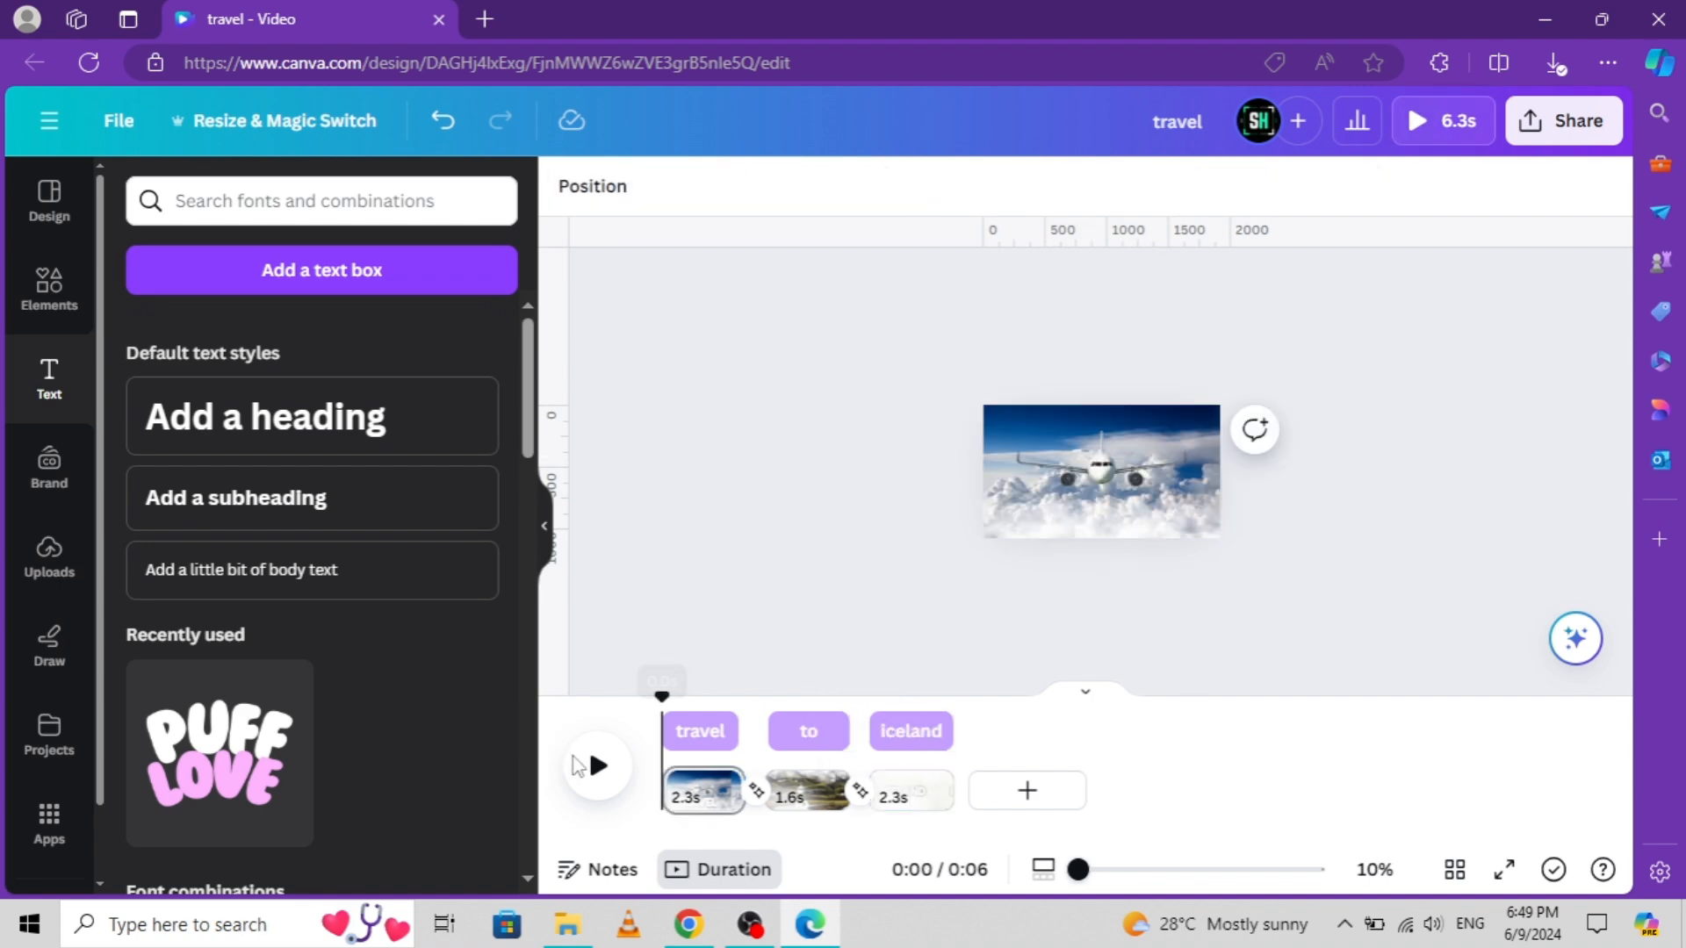
{"action": "left_click", "coordinate": [586, 769]}
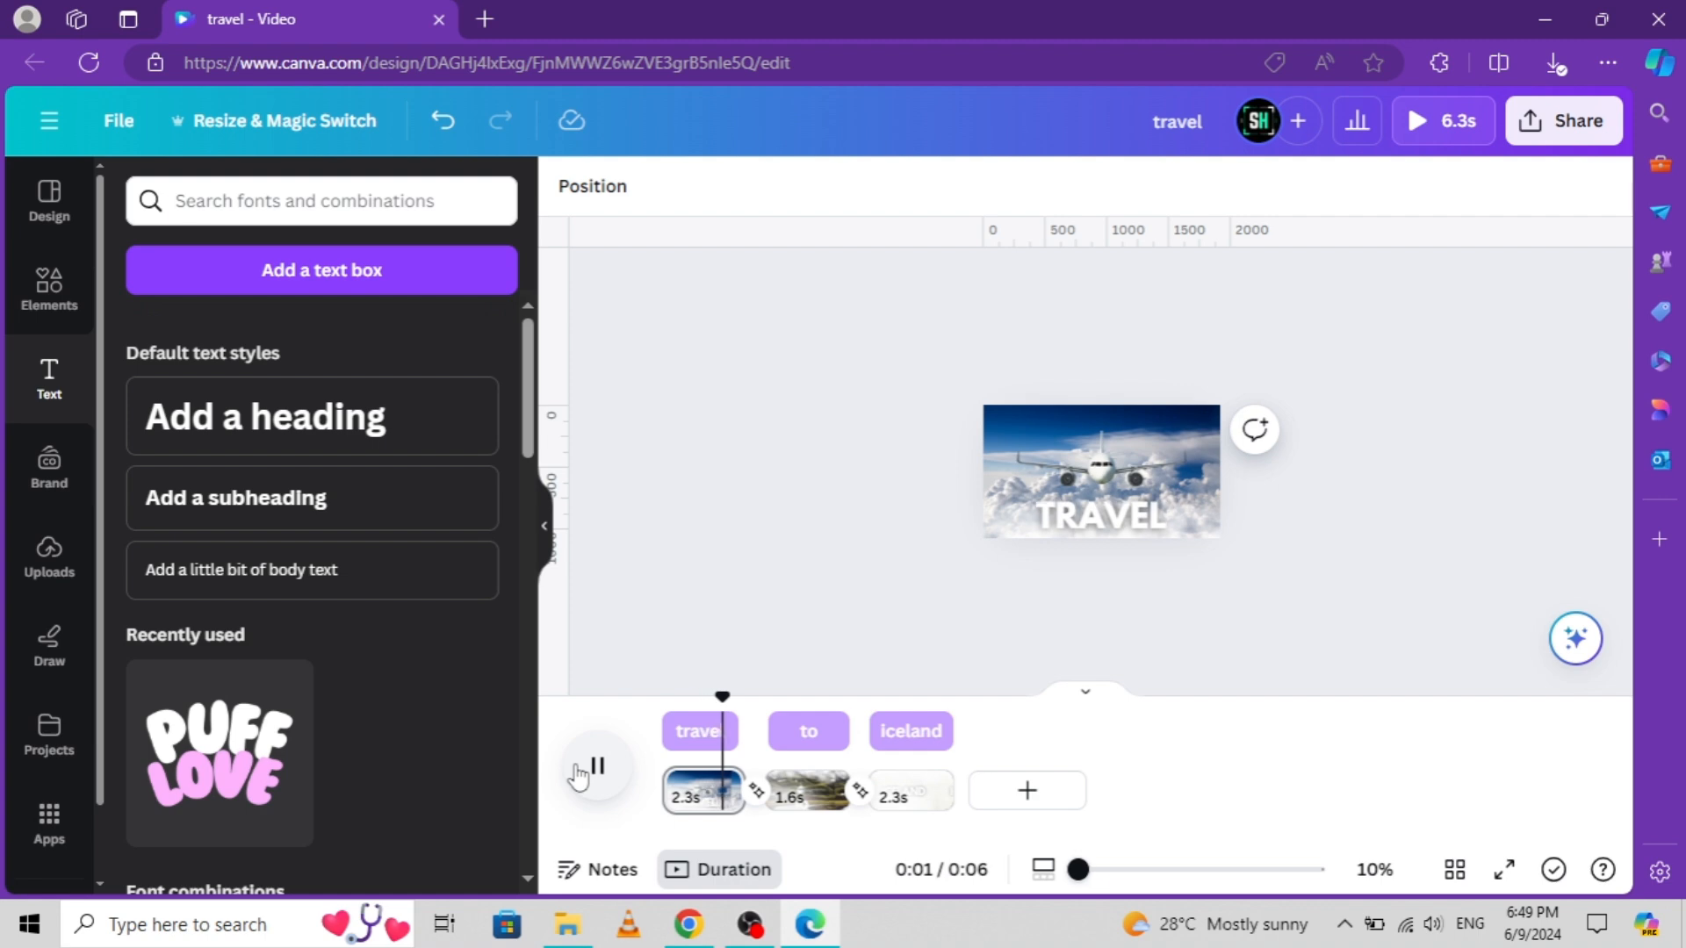